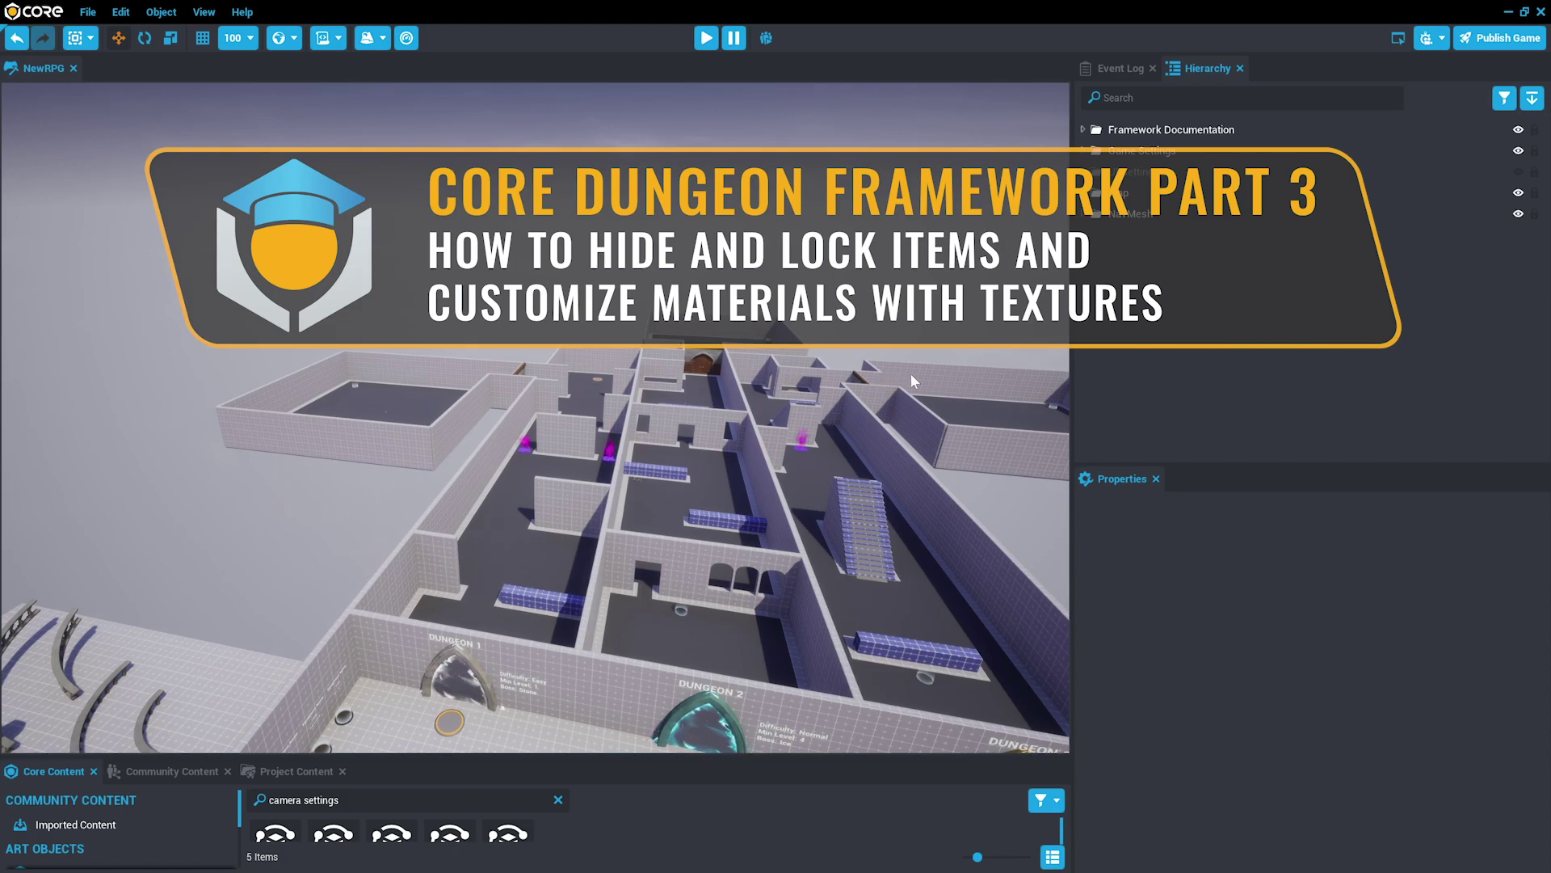
scroll(910, 371, "down", 4)
scroll(918, 395, "down", 5)
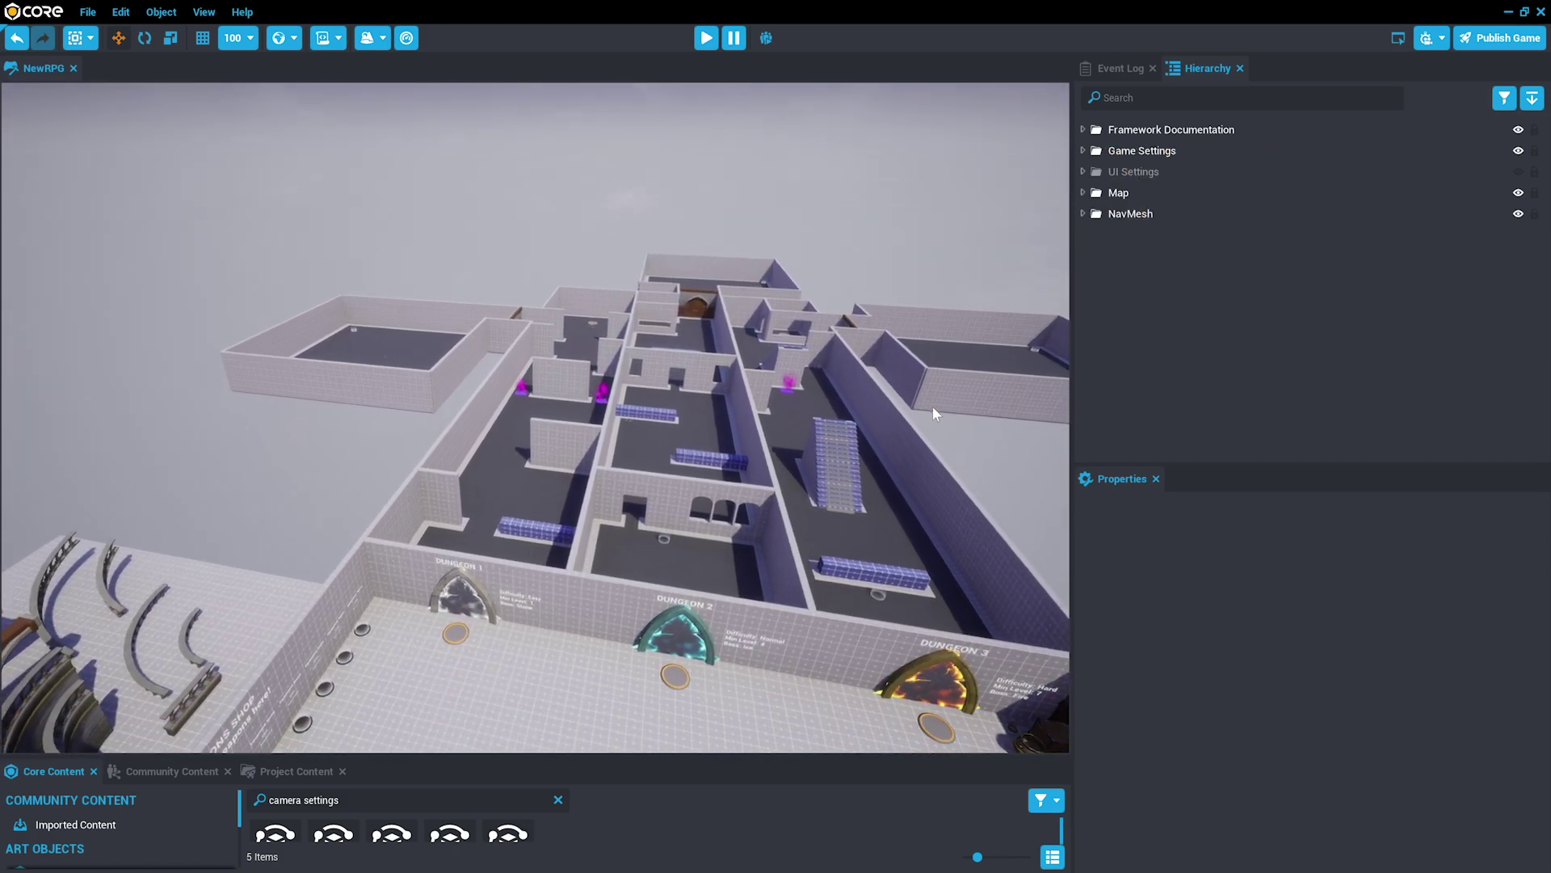
scroll(957, 444, "down", 3)
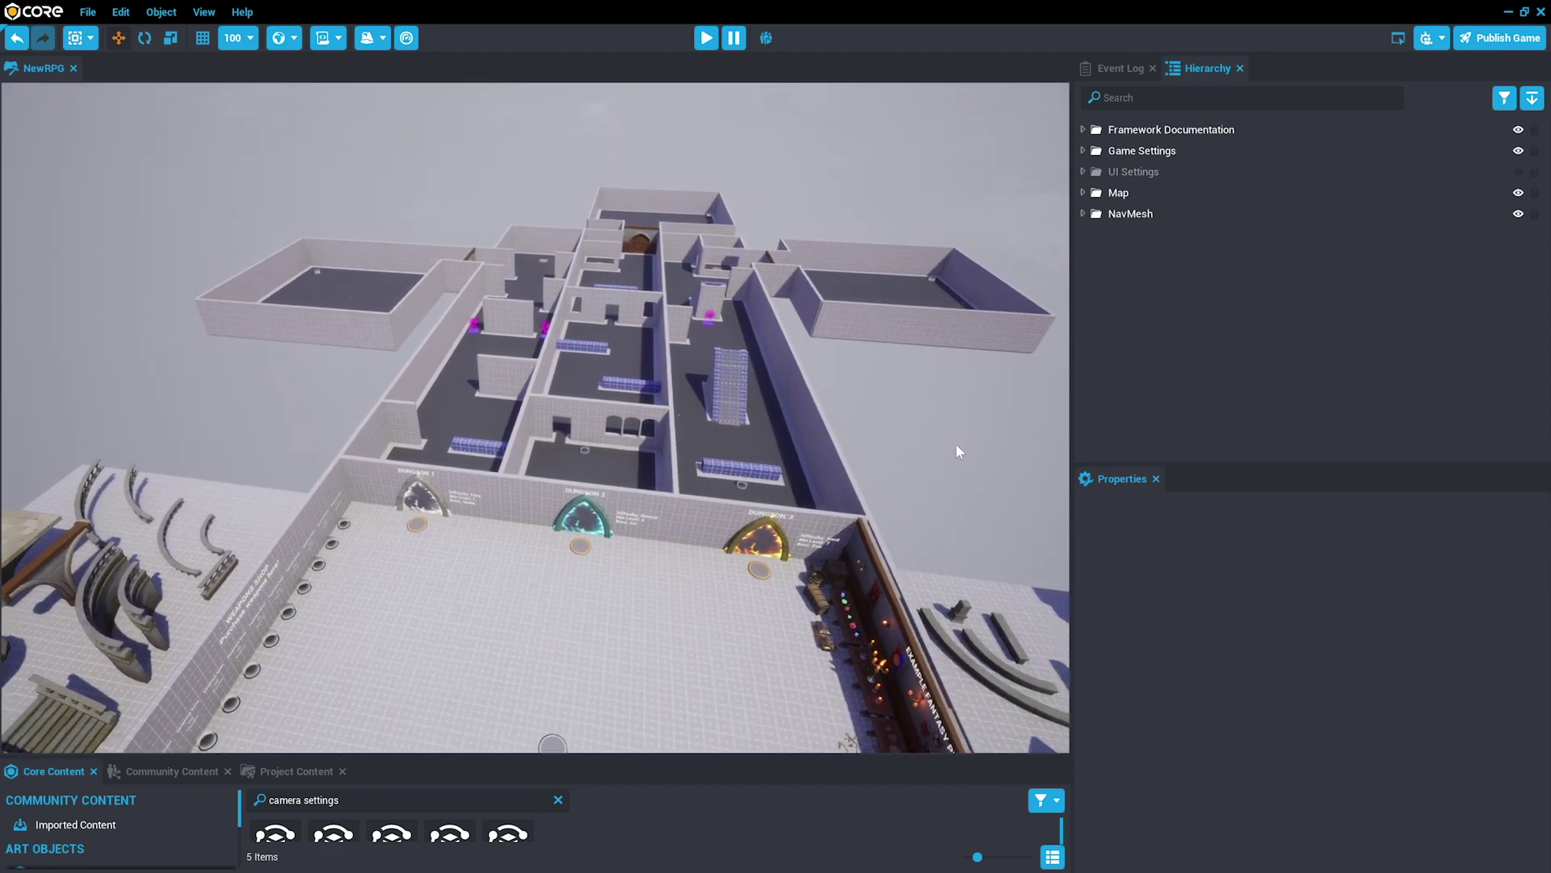
right_click_drag(959, 450, 968, 497)
scroll(970, 495, "down", 3)
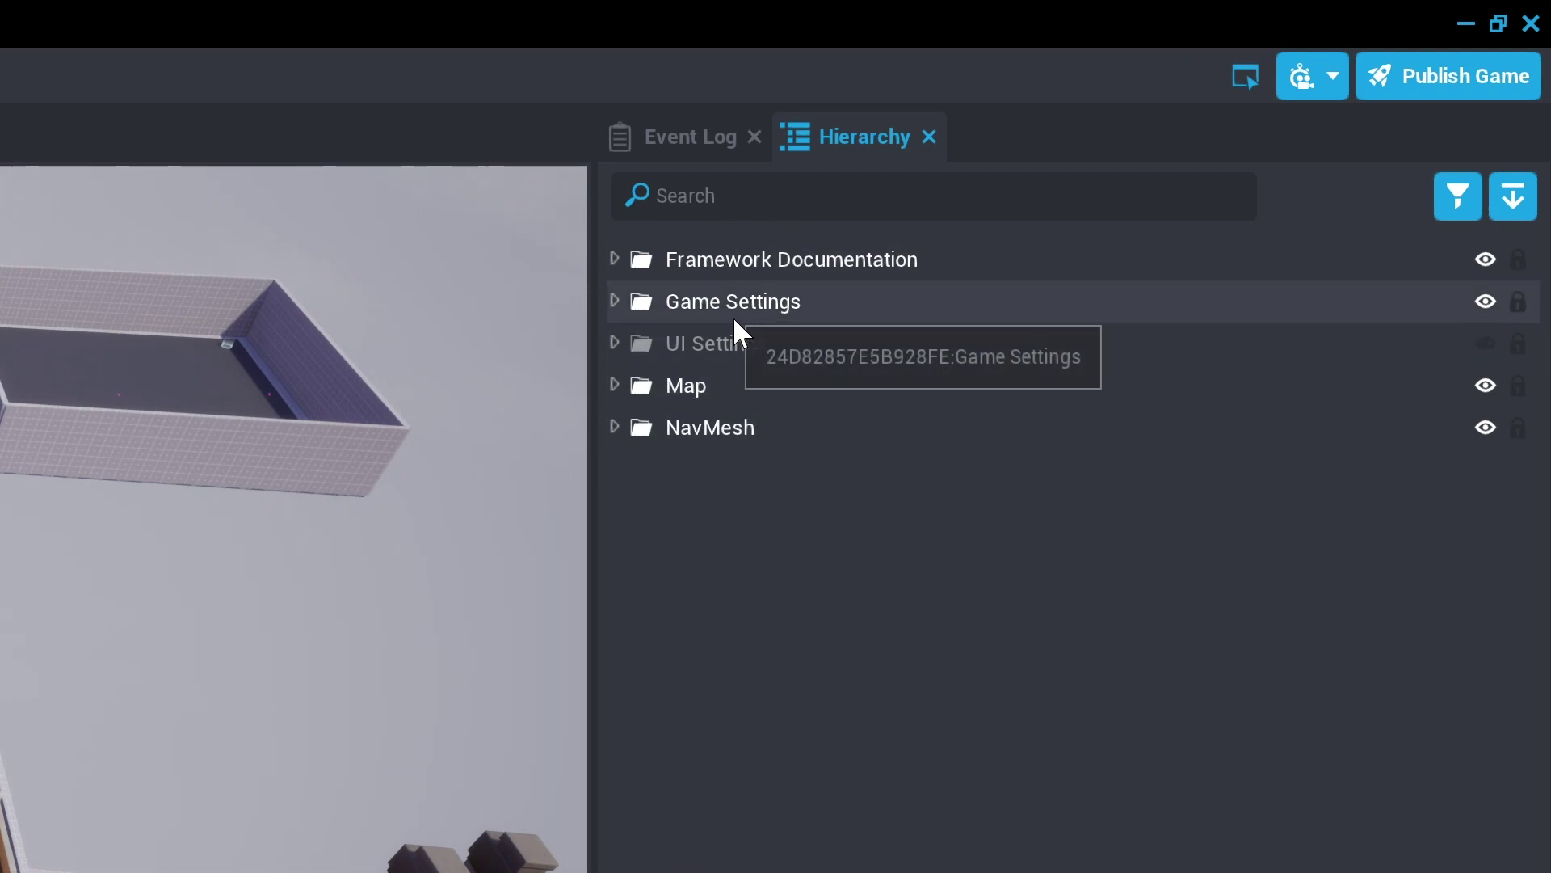
right_click_drag(291, 517, 537, 481)
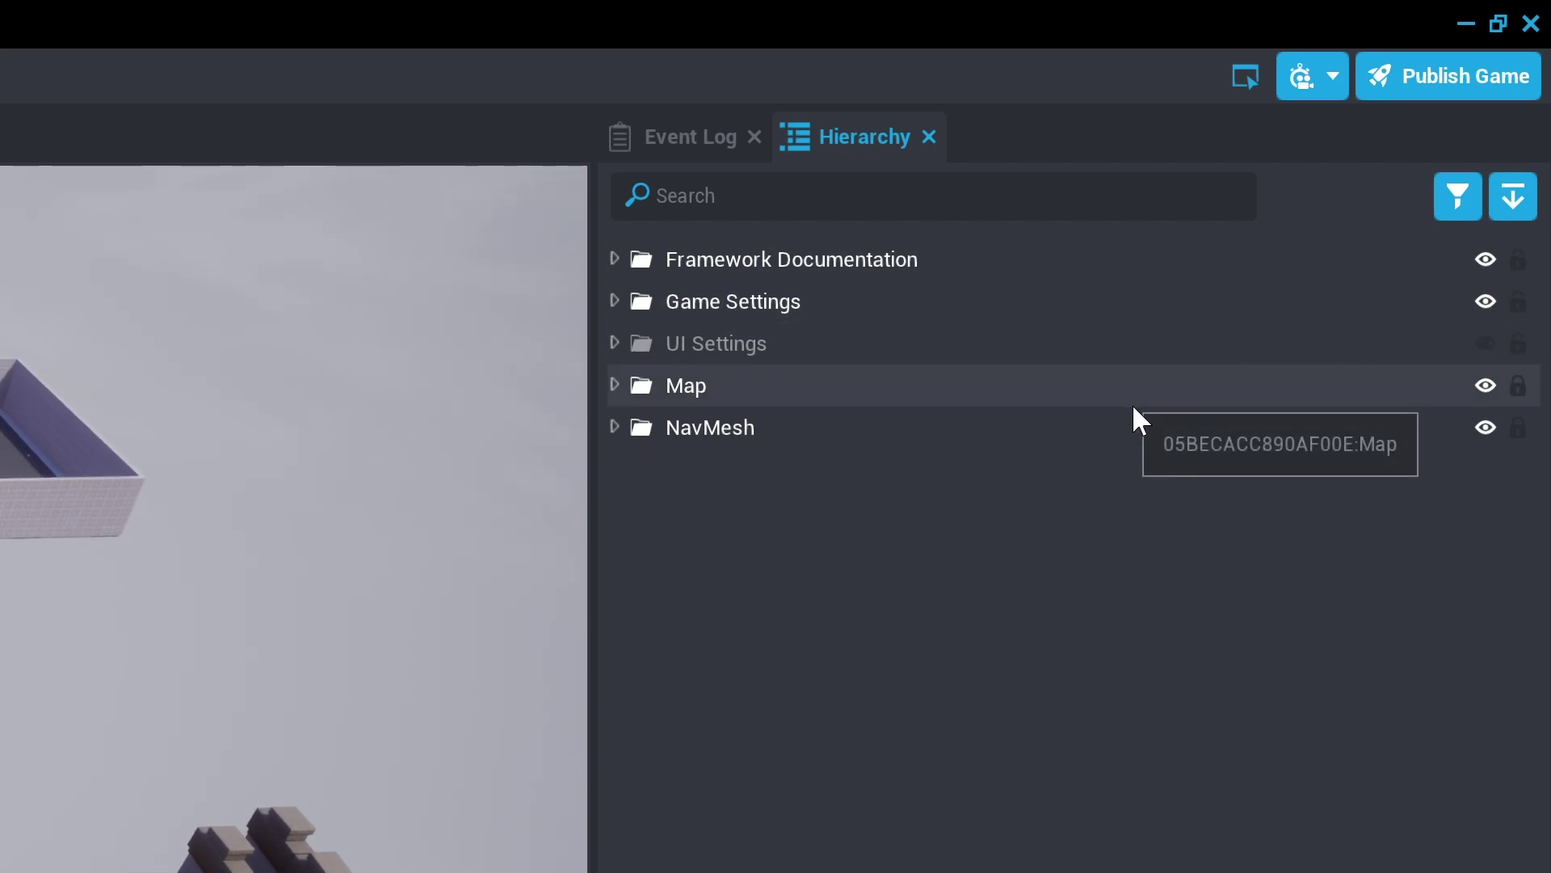
- Lock the Framework Documentation, Game Settings, UI Settings and NavMesh folders in the hierarchy, leaving Map unlocked
left_click(1516, 260)
left_click(1484, 345)
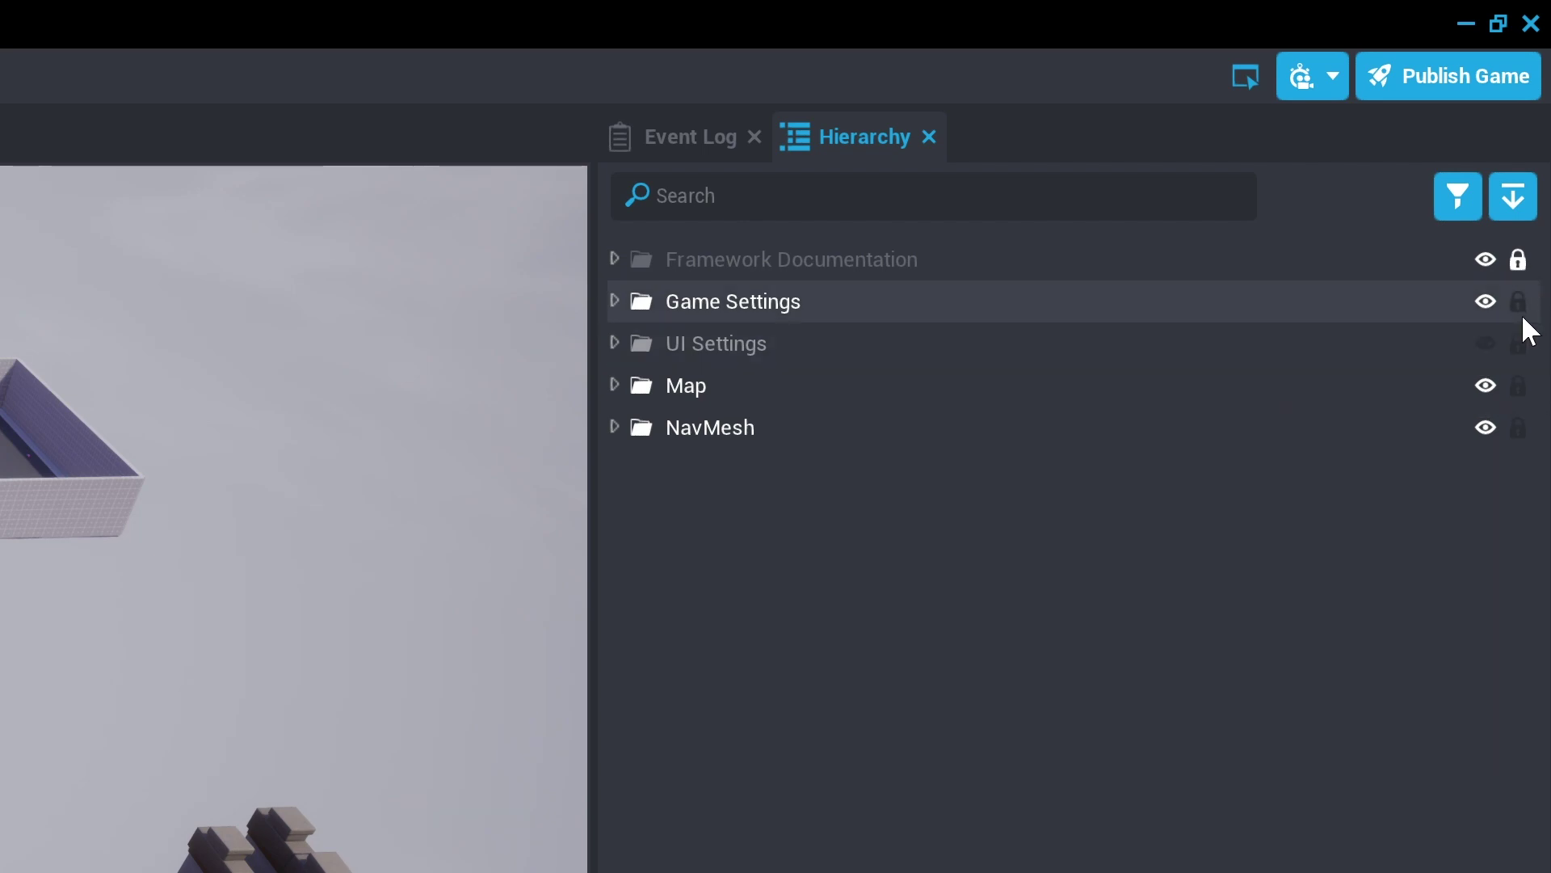
left_click(1518, 303)
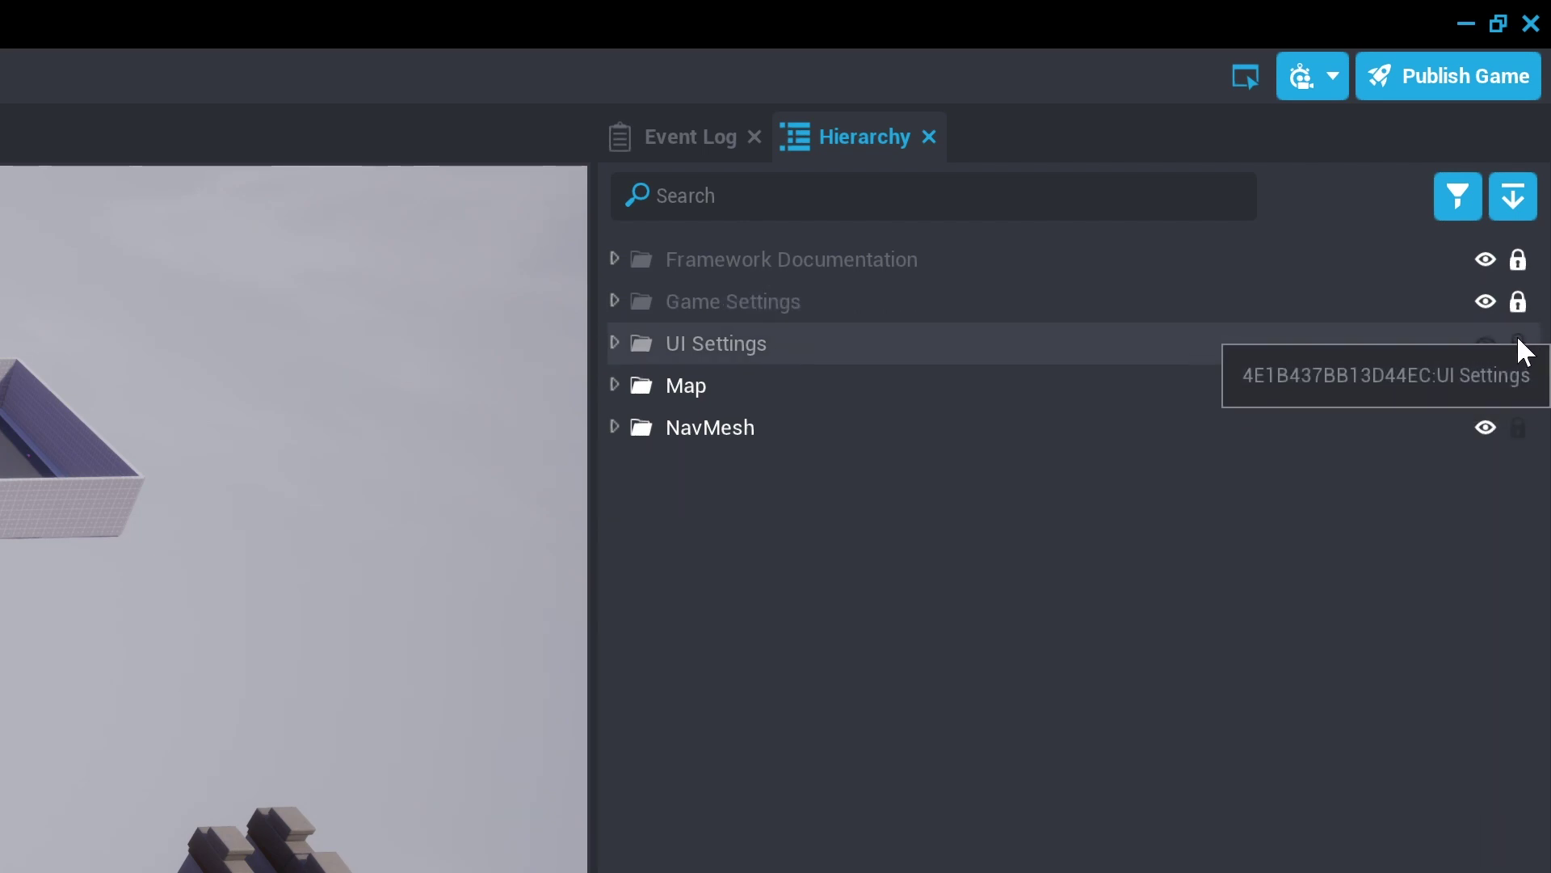
left_click(1518, 344)
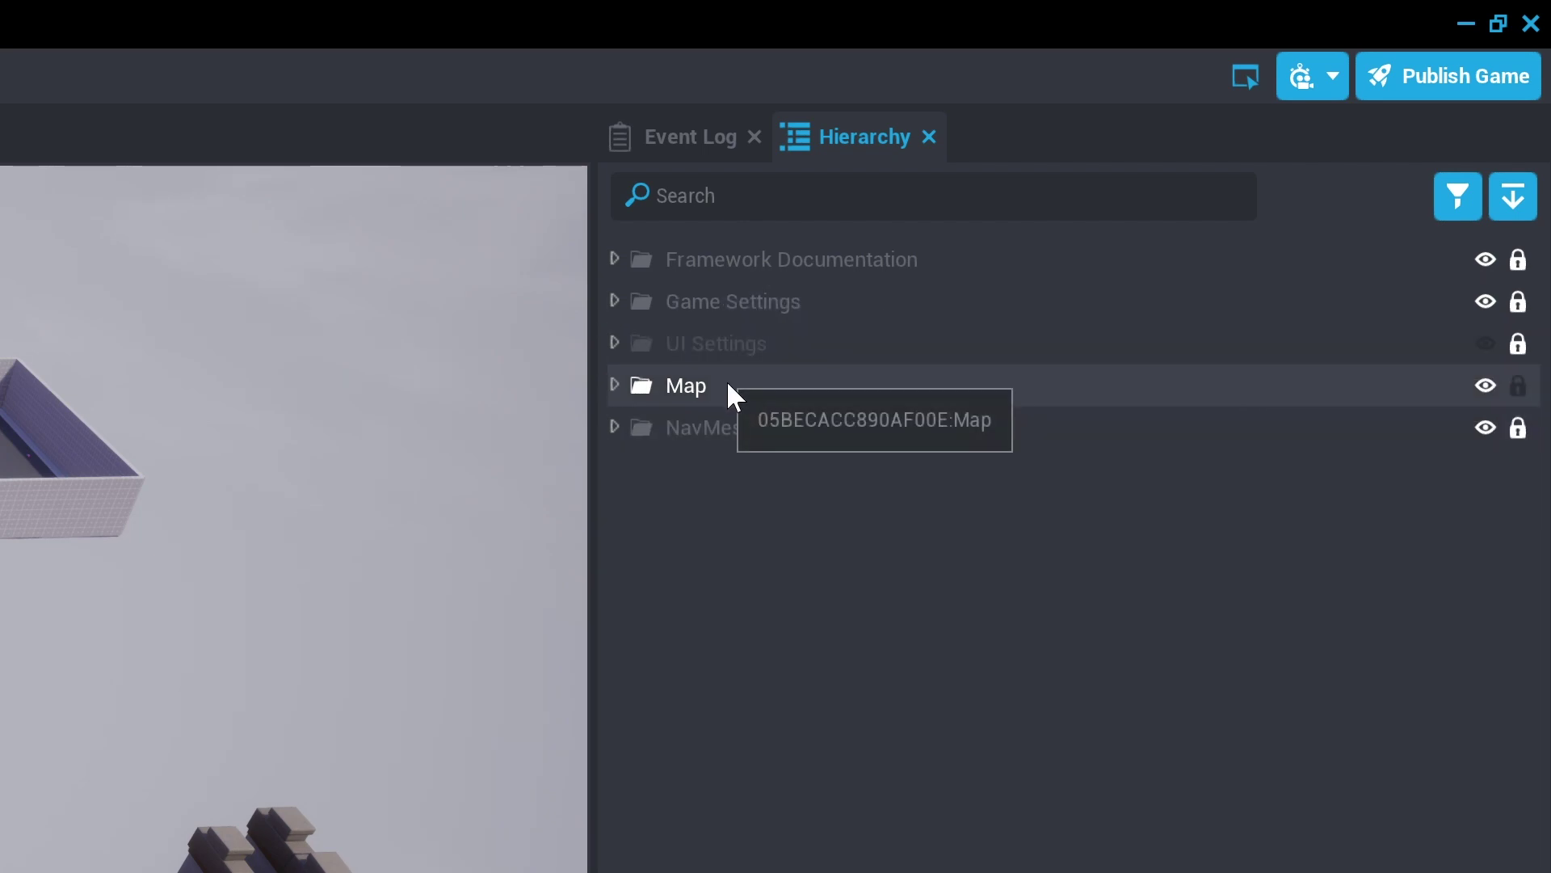
right_click_drag(715, 375, 685, 297)
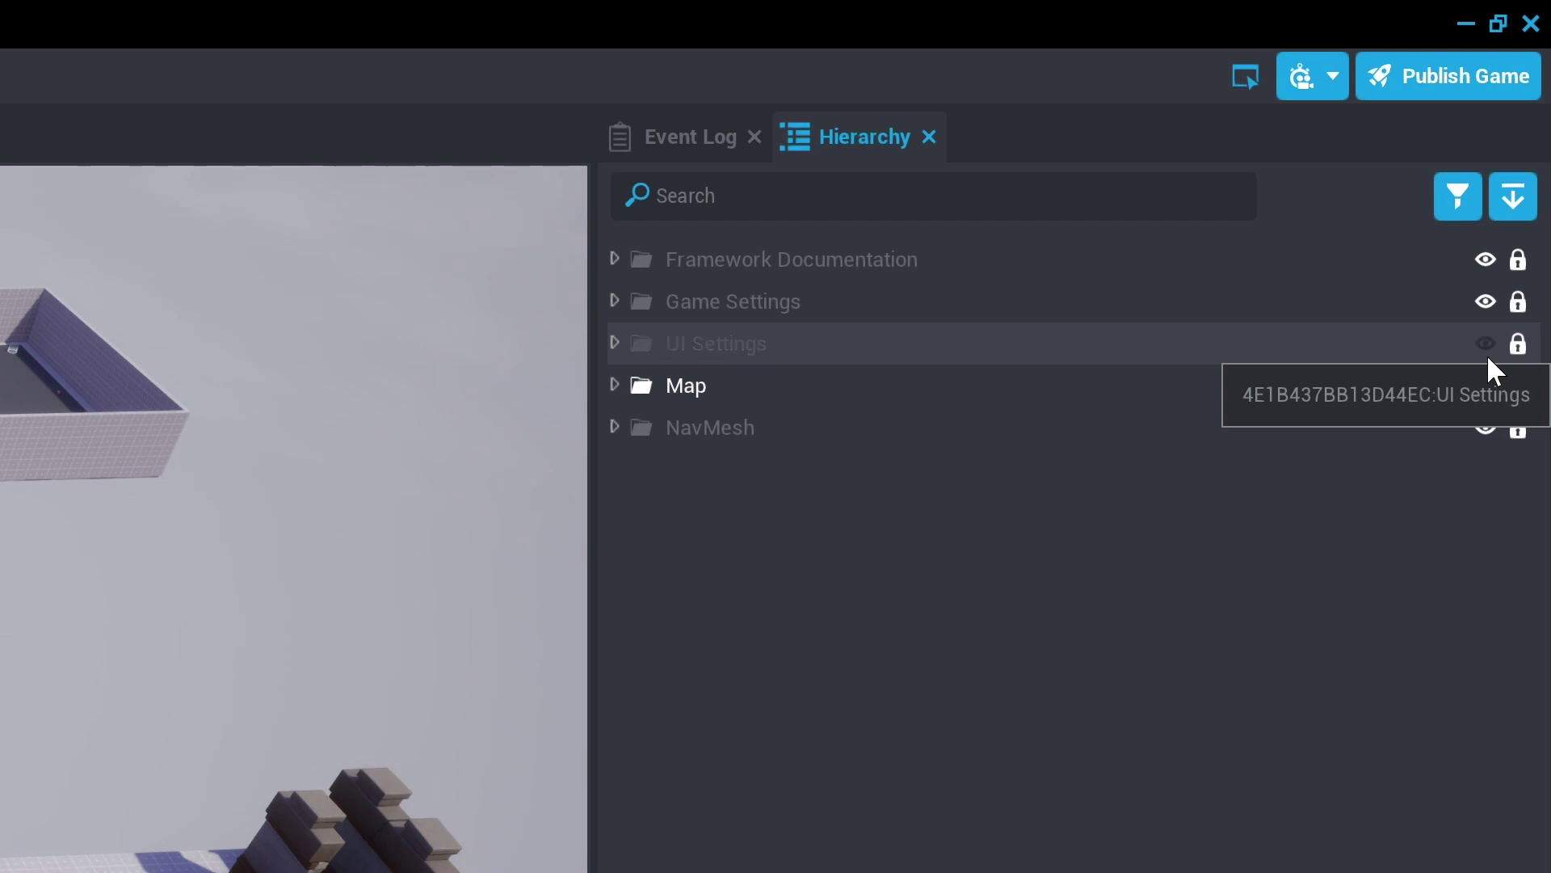
- Preview the game, walk around the lobby to check the on-screen UI, and end the preview
left_click(1486, 348)
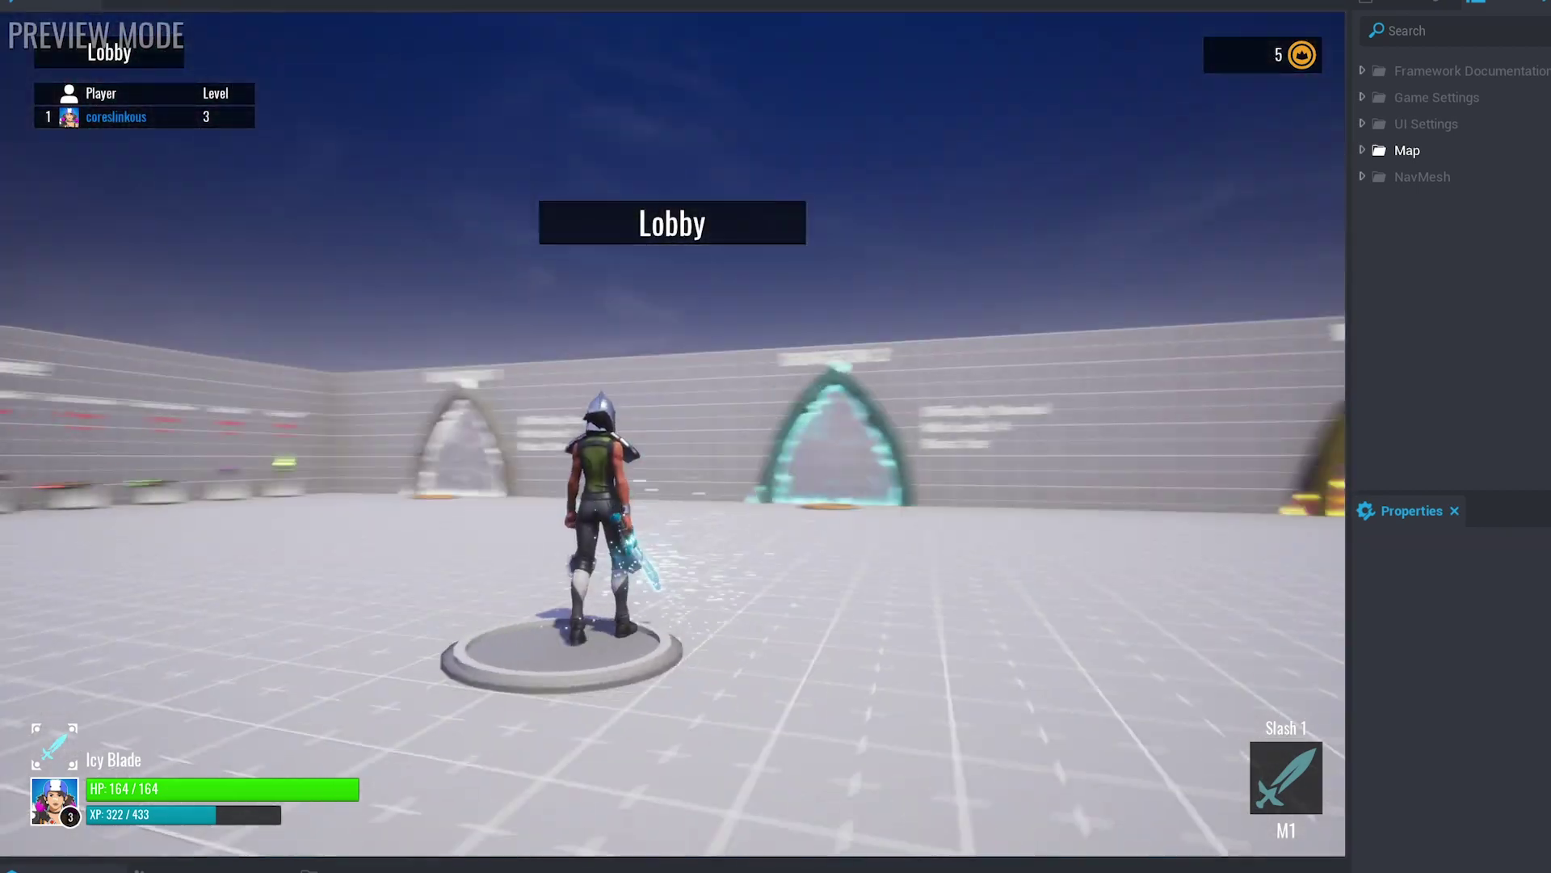
key("w")
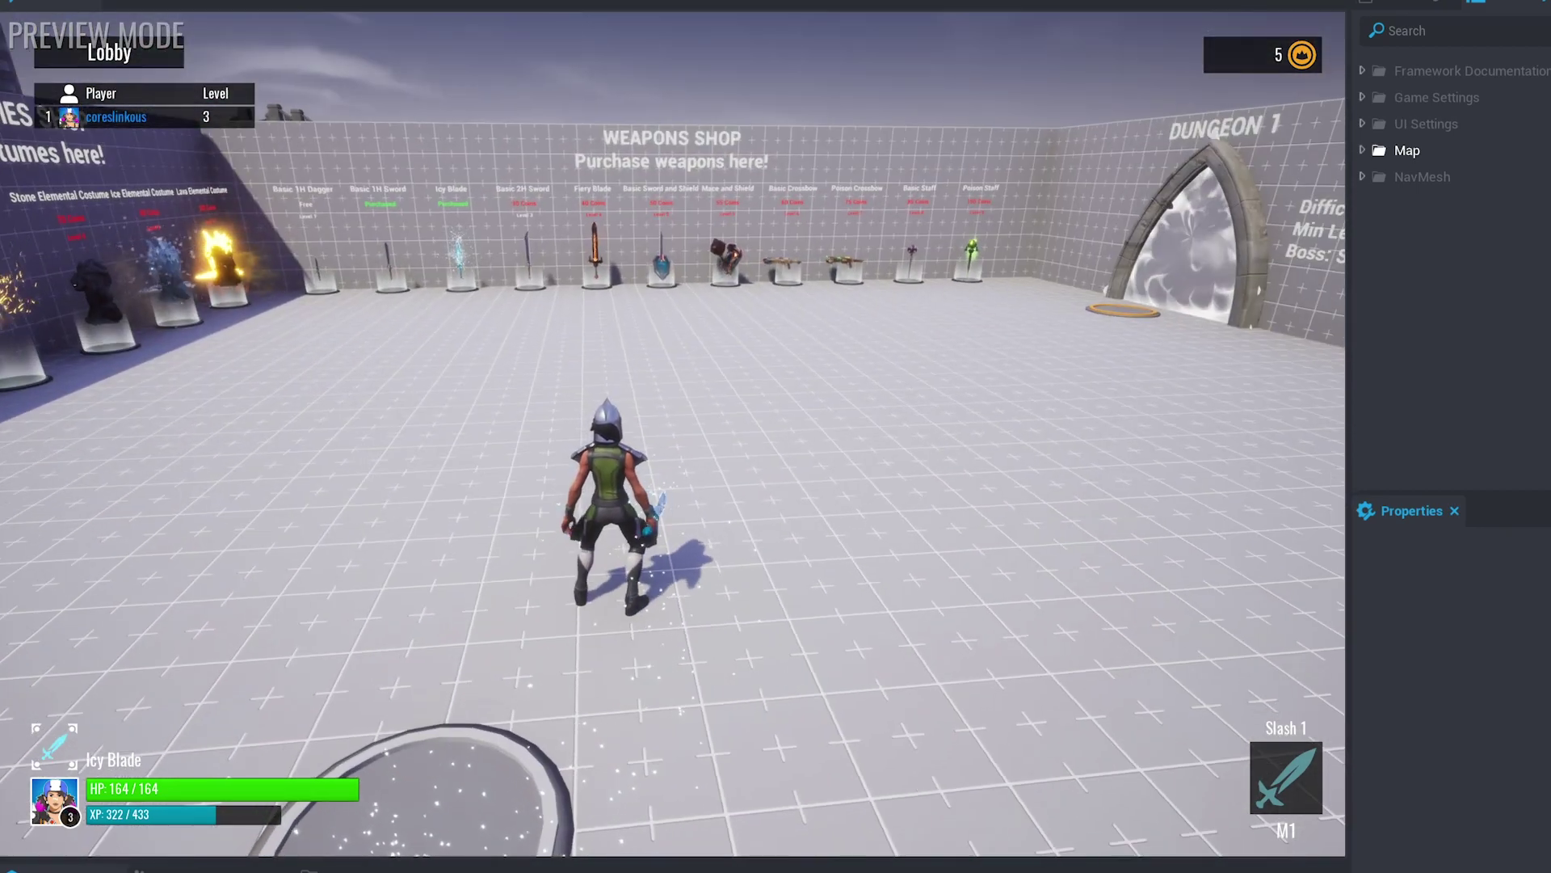
key("equal")
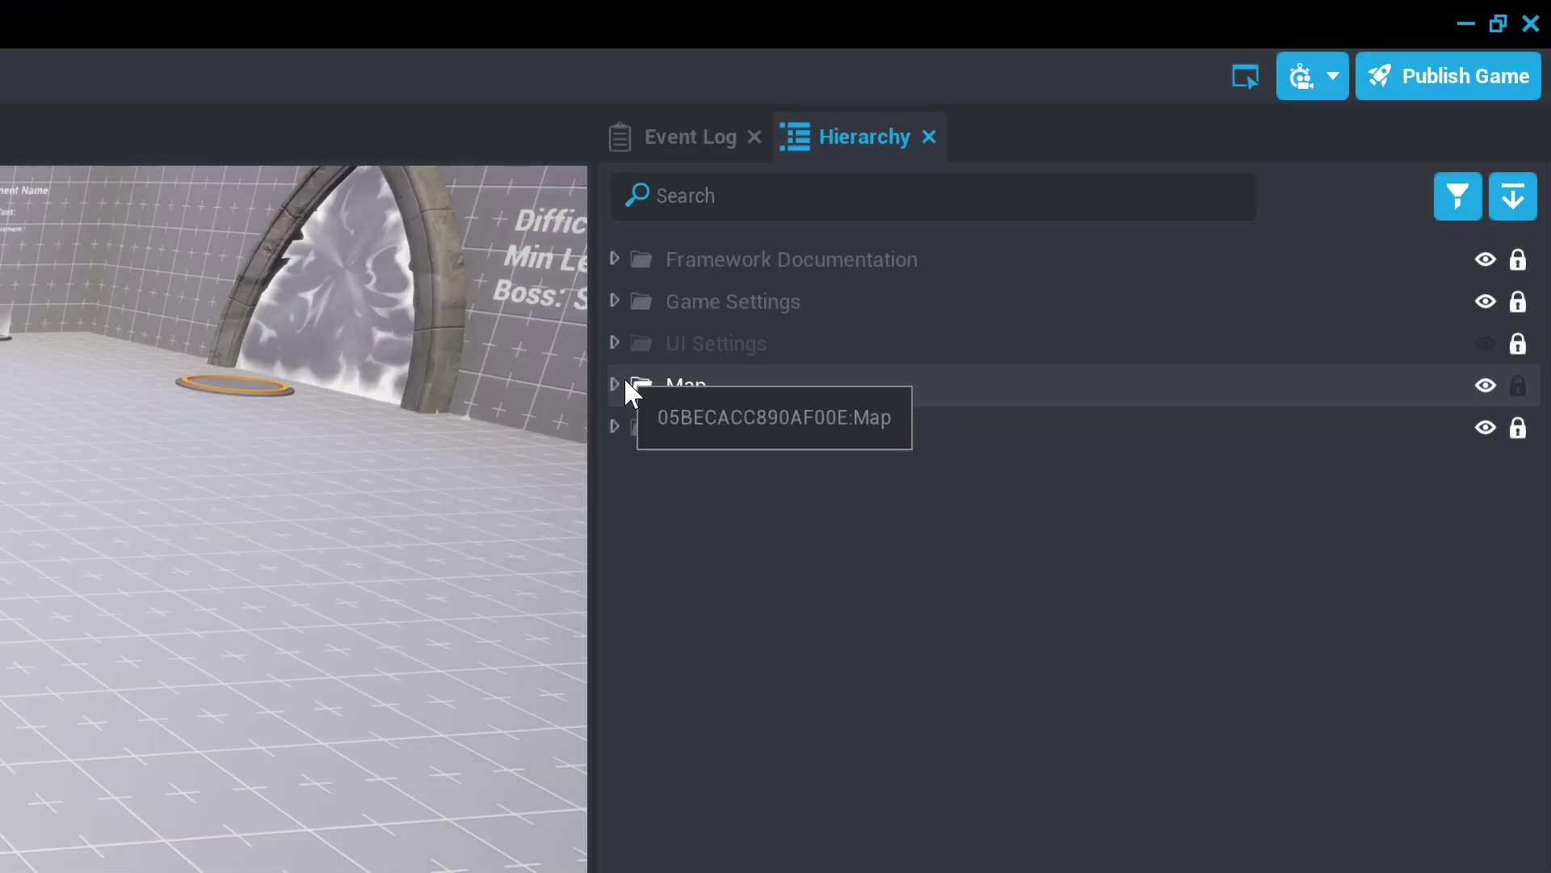
- Expand the Map folder and lock its Environment folder
left_click(1084, 193)
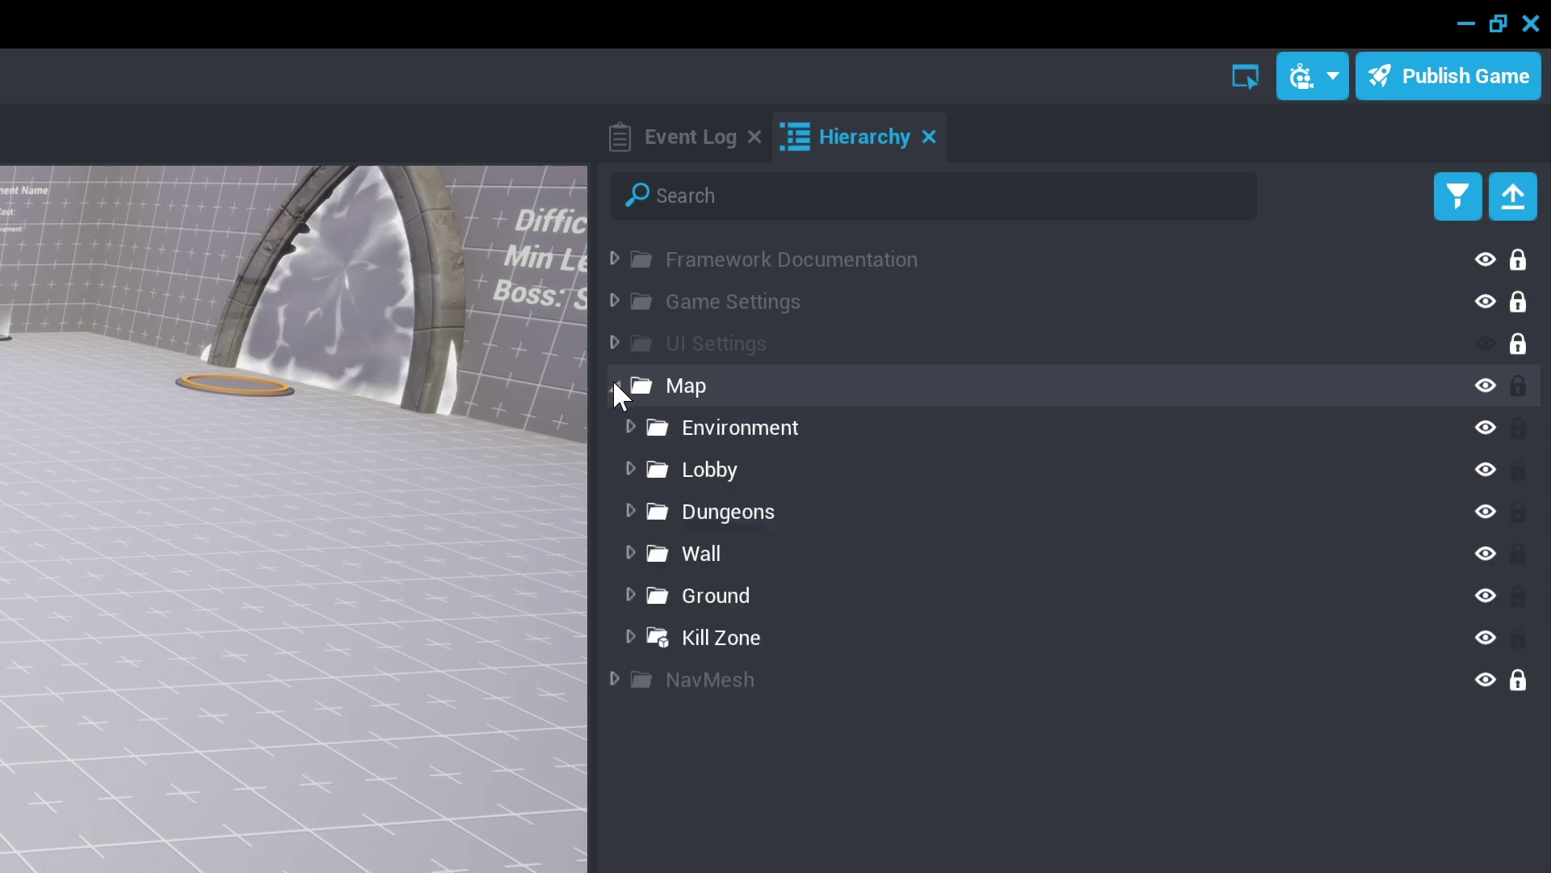
scroll(837, 216, "up", 3)
right_click_drag(584, 425, 1131, 501)
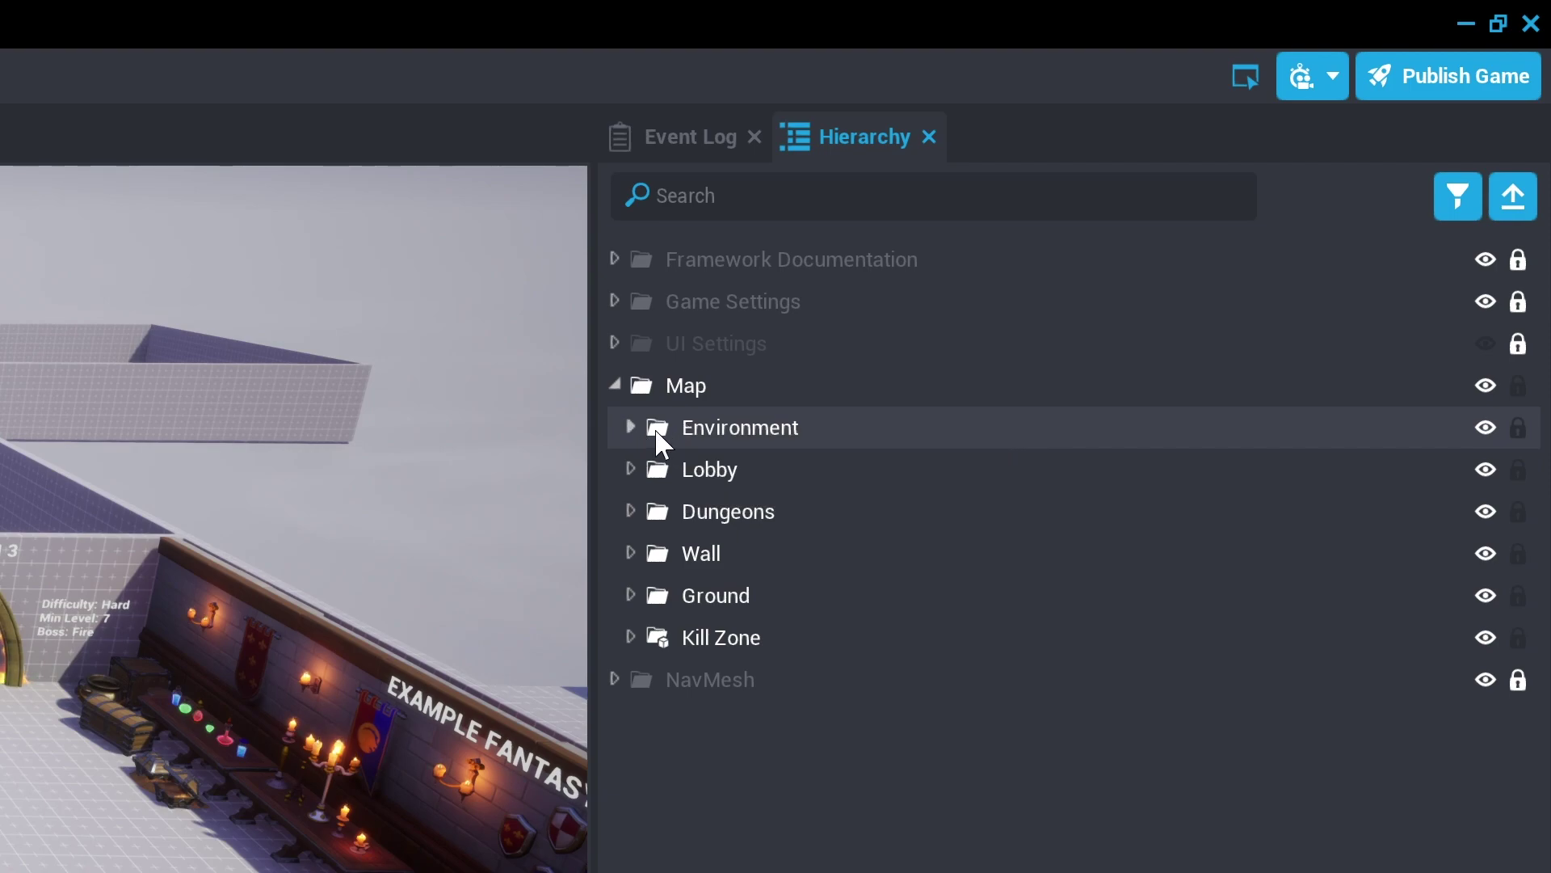
left_click(1518, 427)
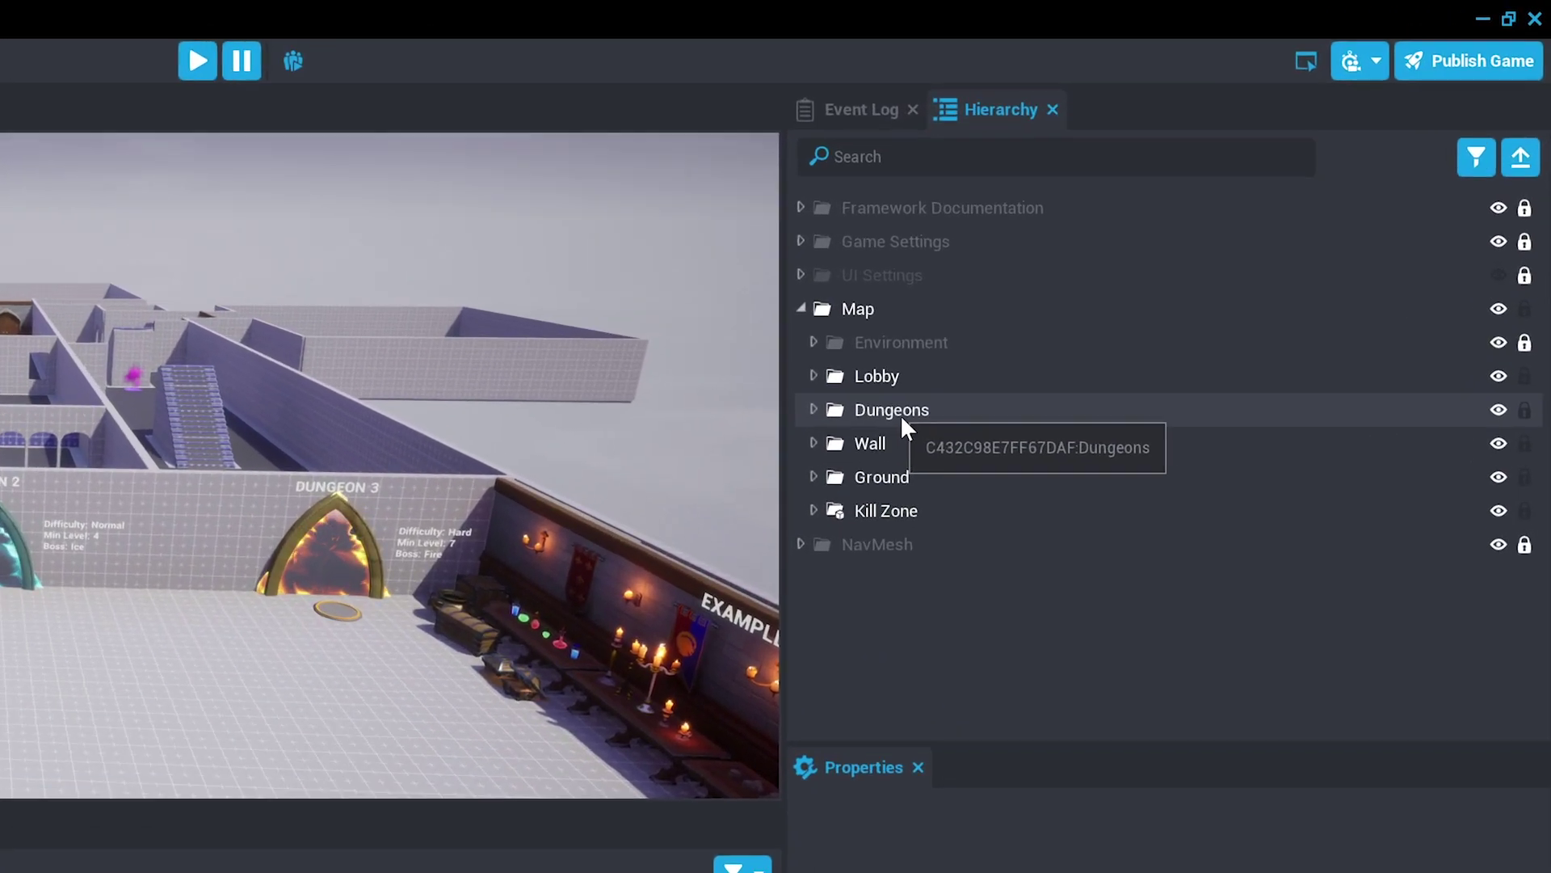
- Hide the Dungeons, Wall and Lobby folders inside Map and lock the Kill Zone folder
left_click(850, 417)
left_click(814, 410)
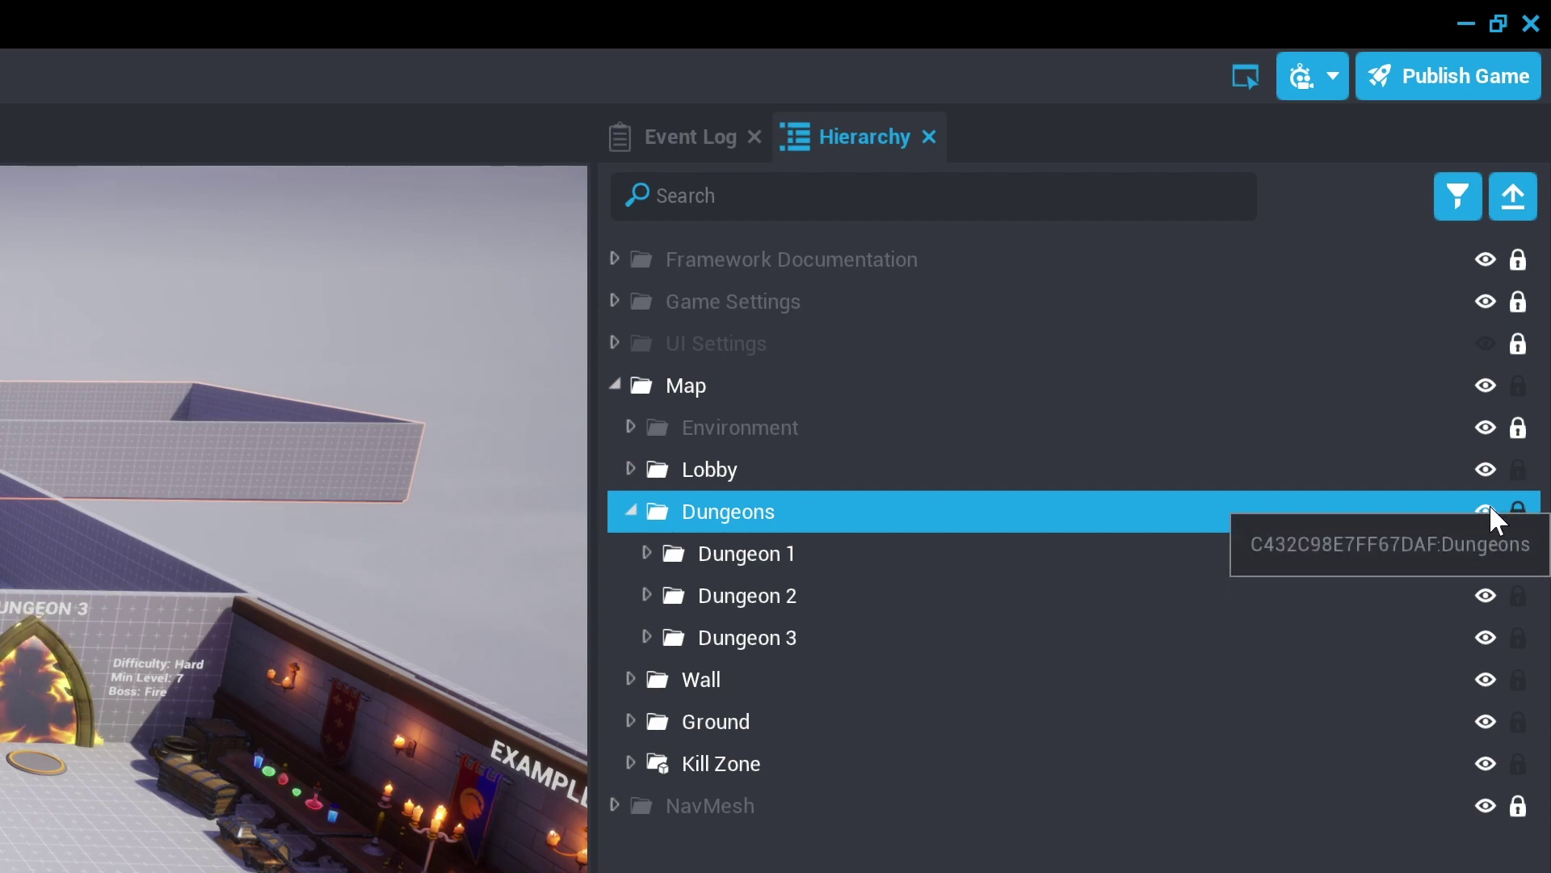
left_click(1490, 504)
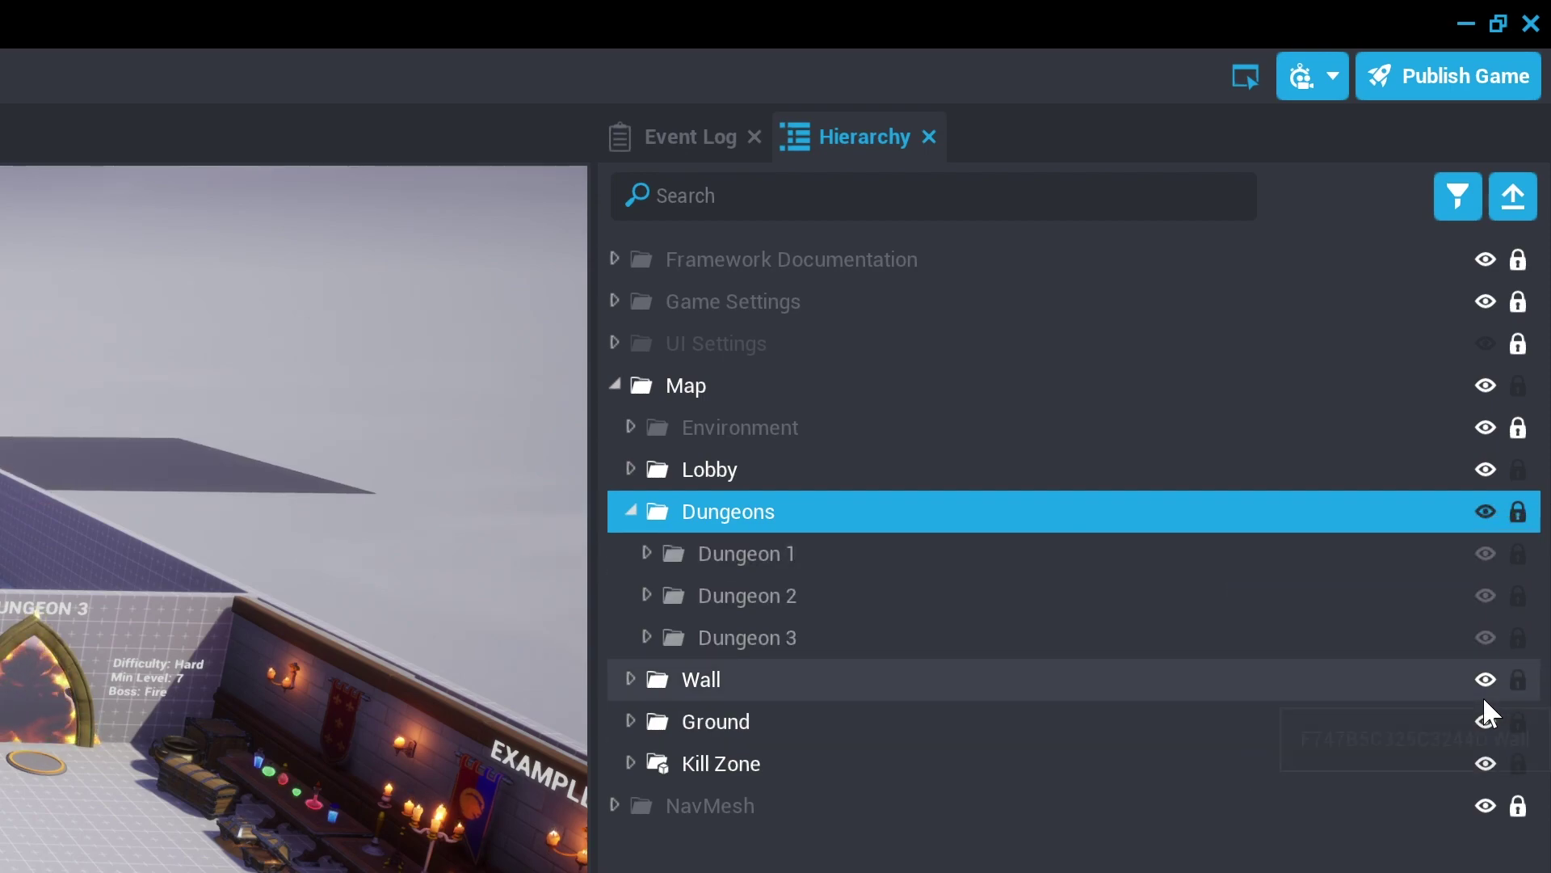
left_click(1481, 695)
left_click(1486, 470)
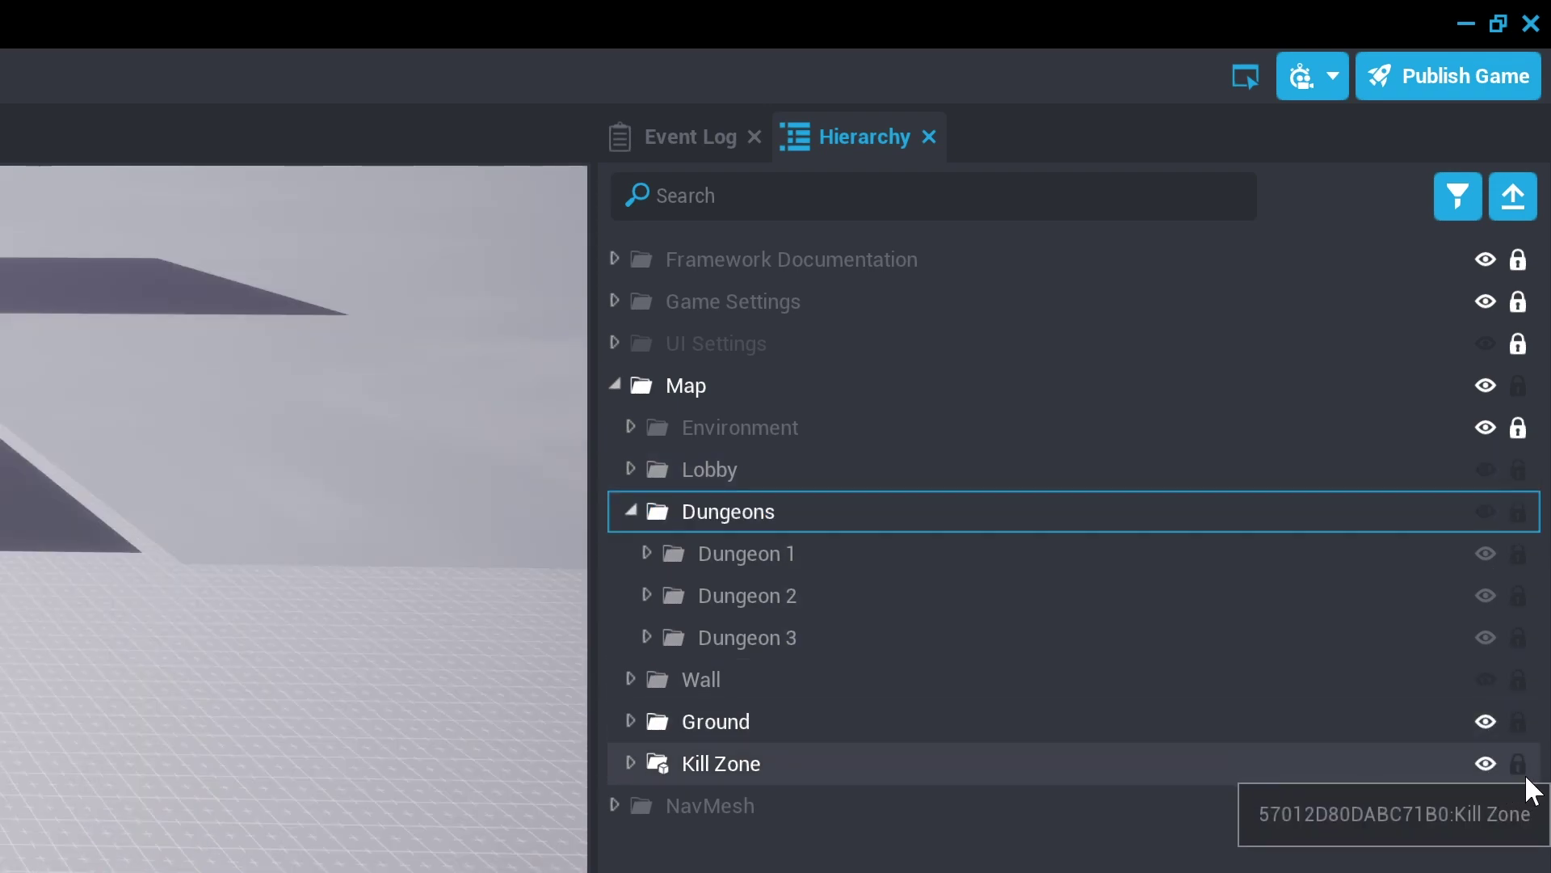
left_click(1522, 765)
right_click_drag(320, 242, 320, 184)
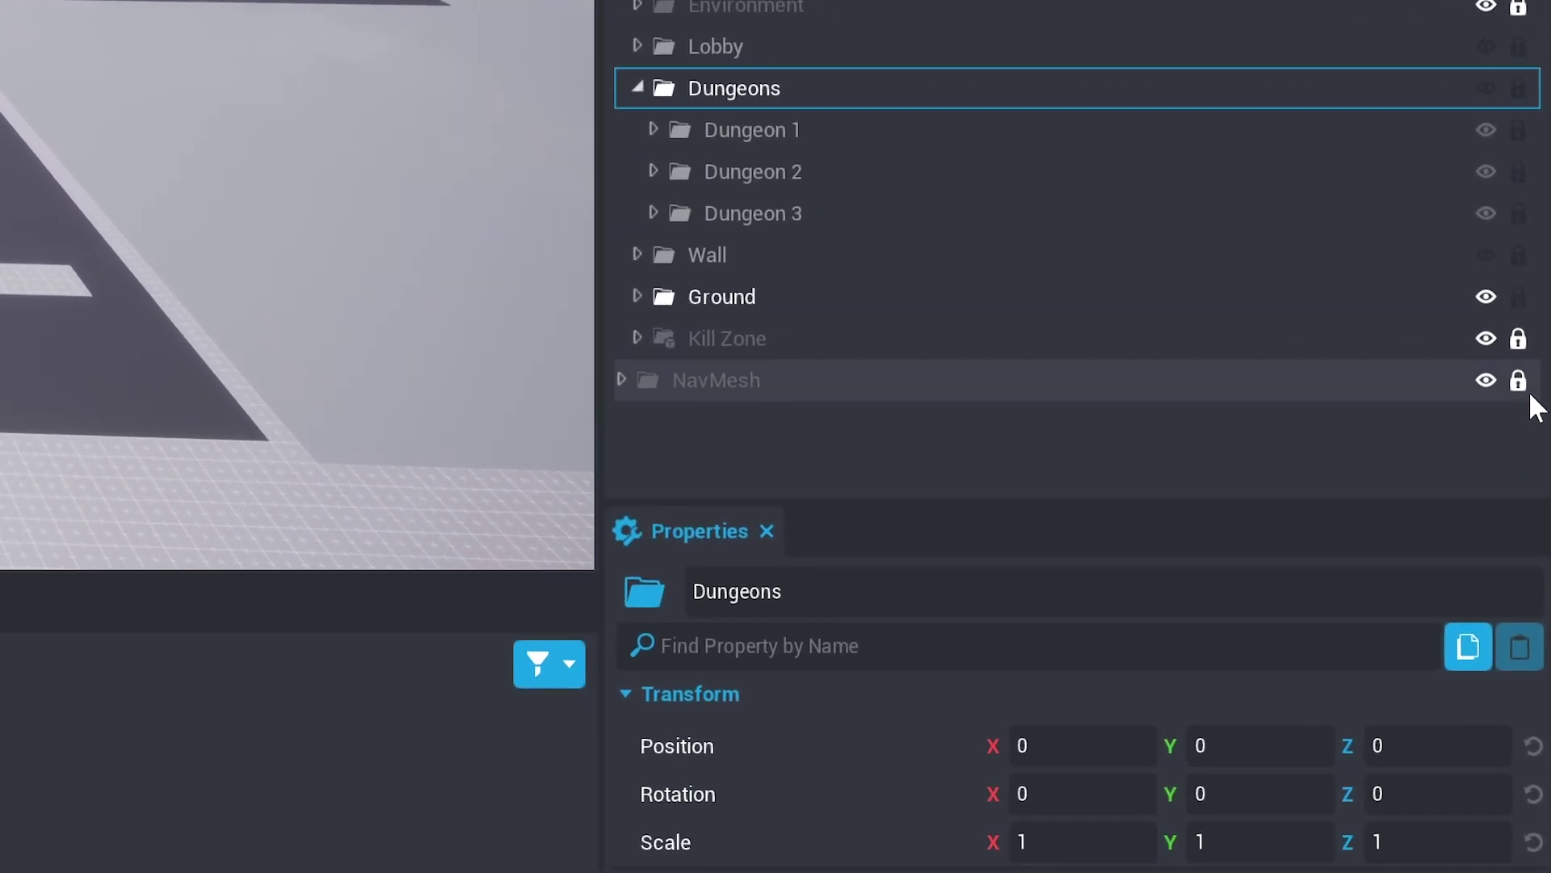
- Unlock the NavMesh folder, set its Visibility to Force Off, and lock it again
left_click(1534, 402)
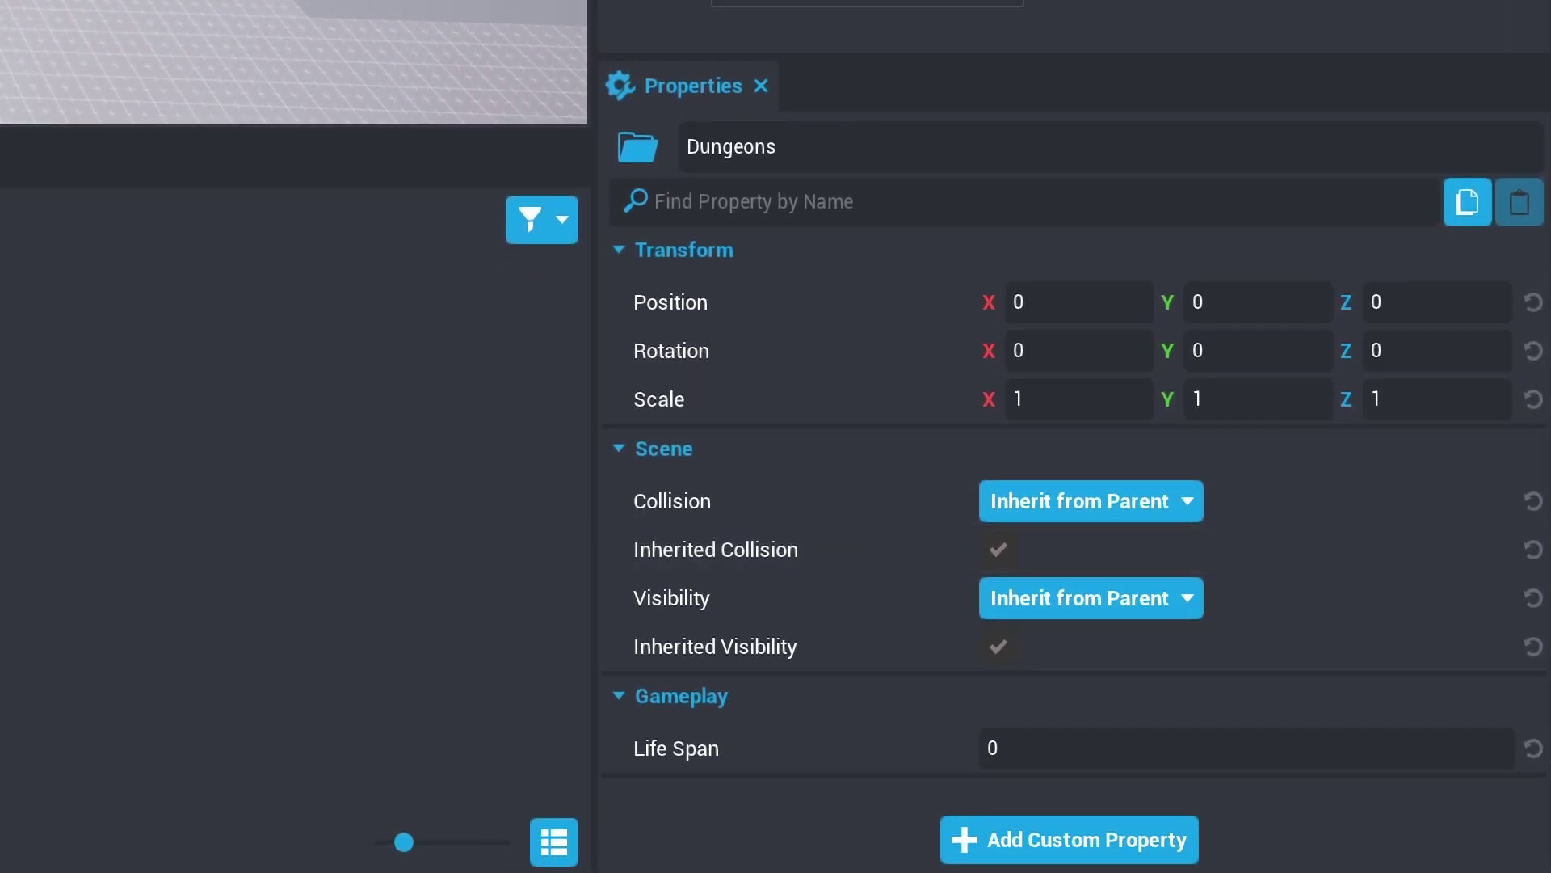
left_click(1098, 607)
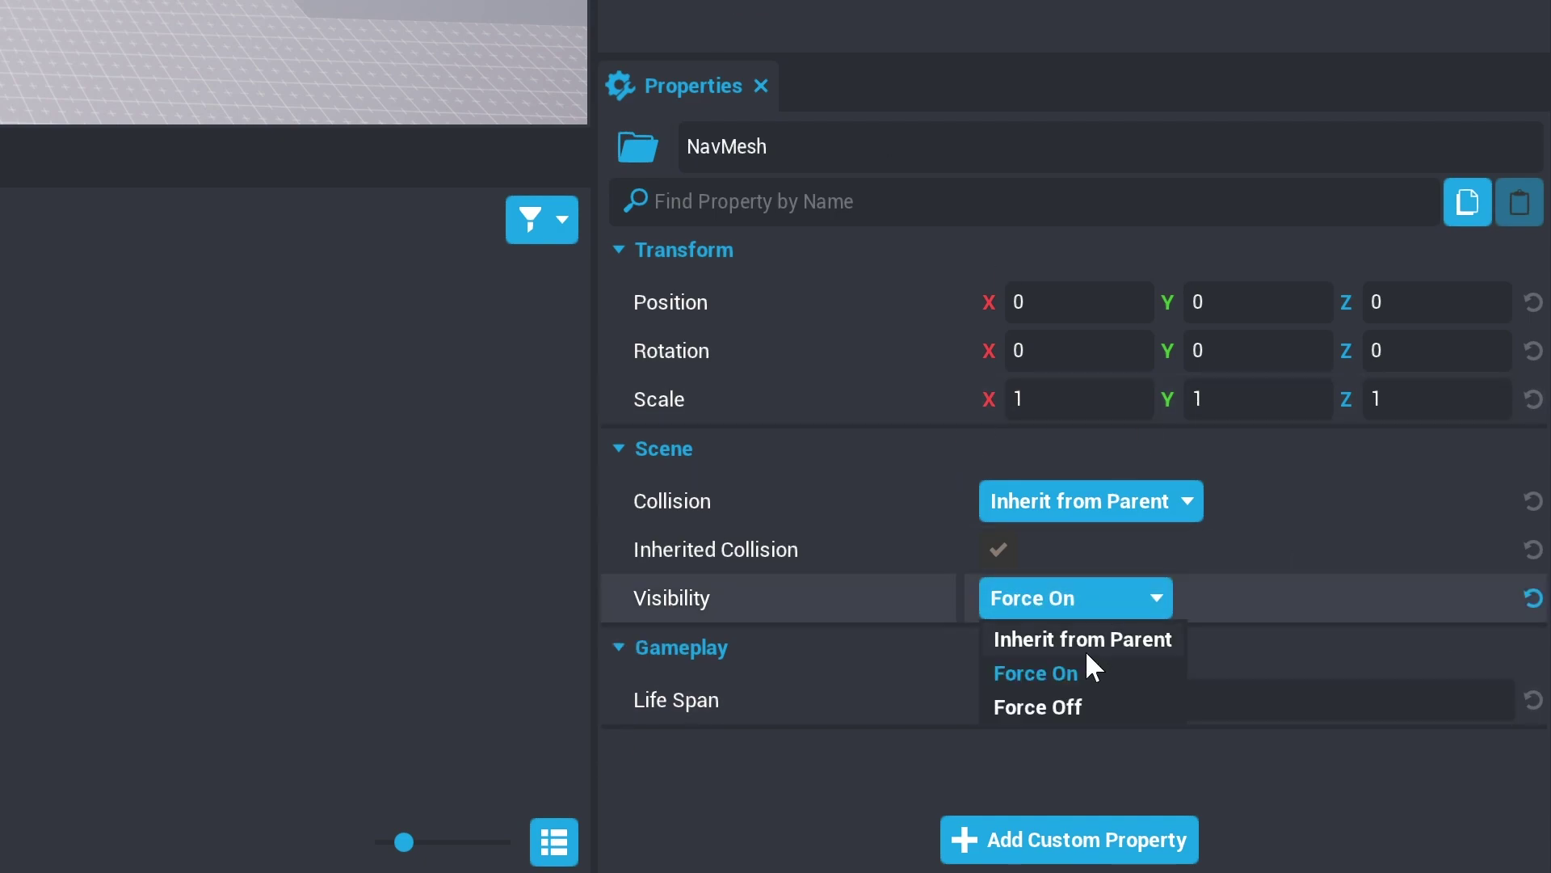
left_click(1065, 705)
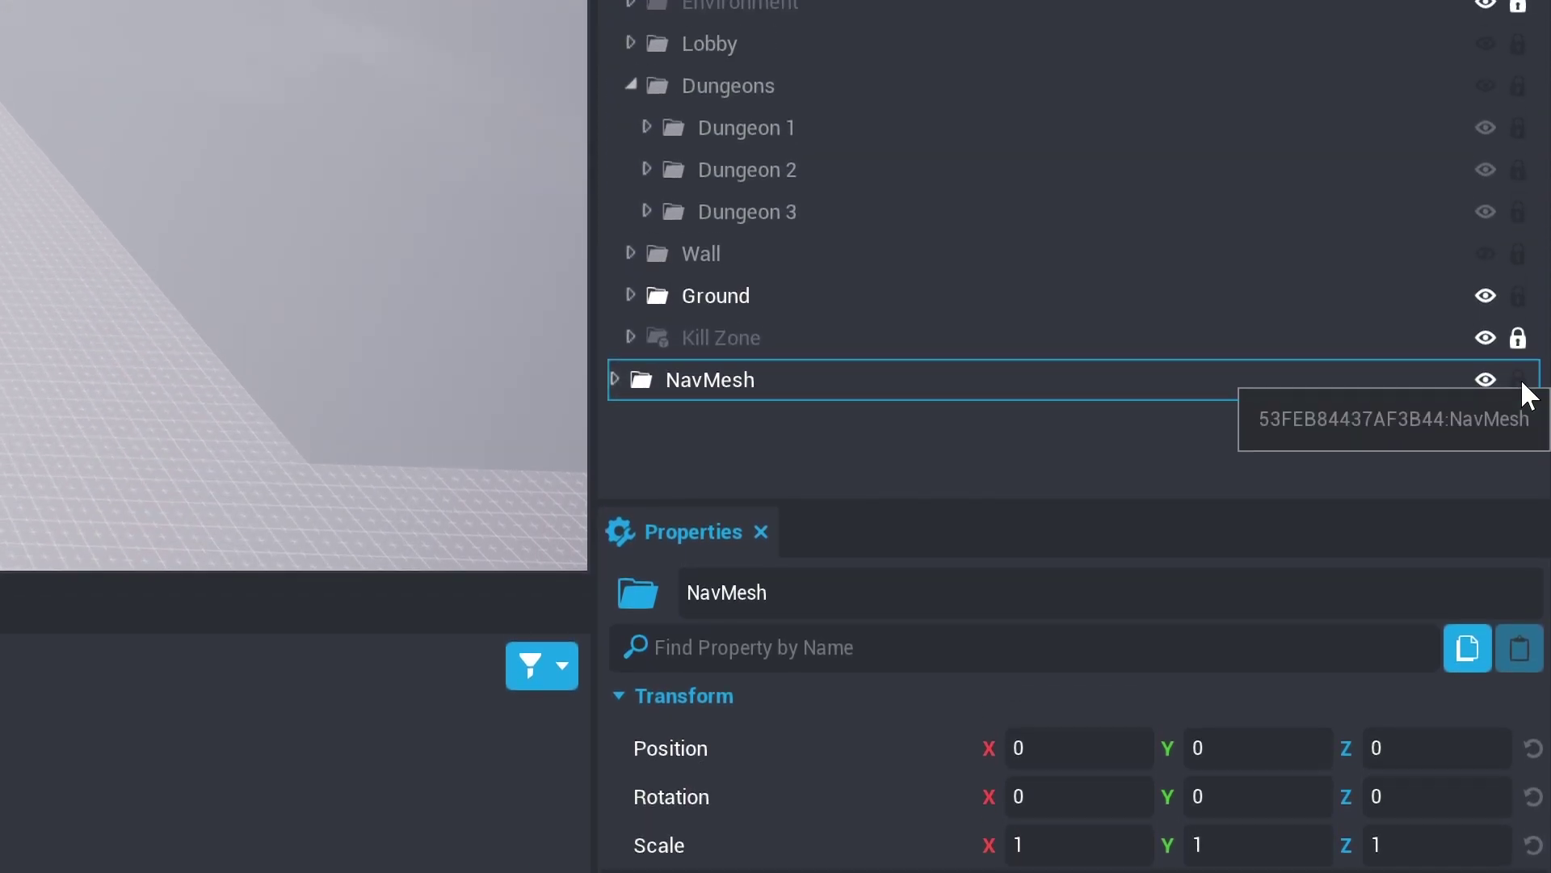
left_click(1519, 380)
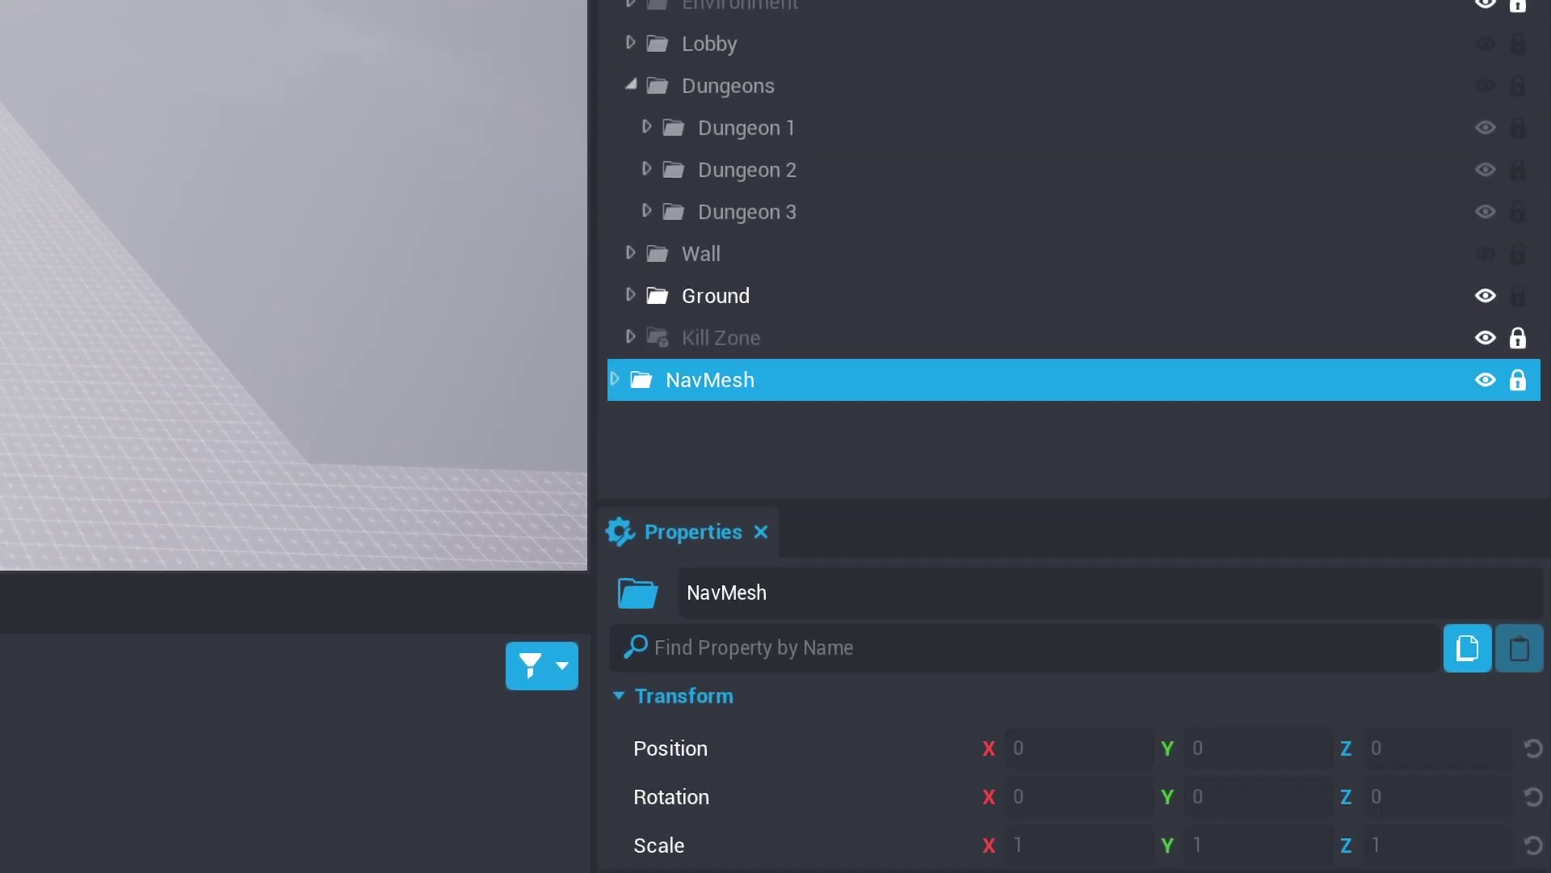
- Shrink the content browser area to enlarge the viewport showing the bare ground
right_click_drag(654, 113, 563, 136)
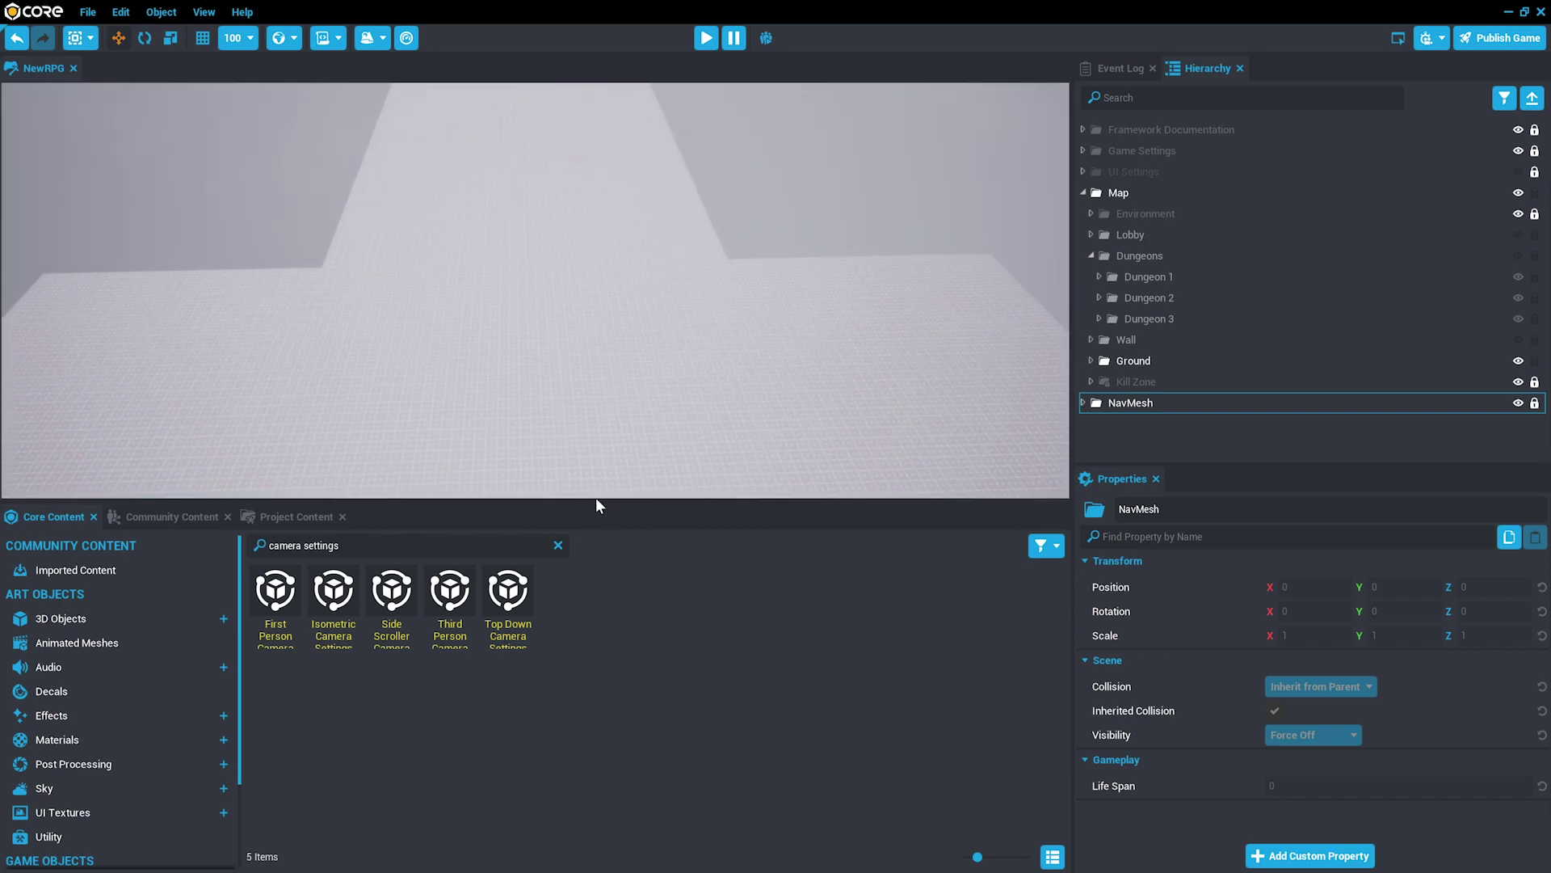
left_click_drag(594, 501, 596, 795)
scroll(598, 468, "down", 2)
right_click_drag(598, 467, 575, 524)
key("s")
scroll(577, 522, "down", 5)
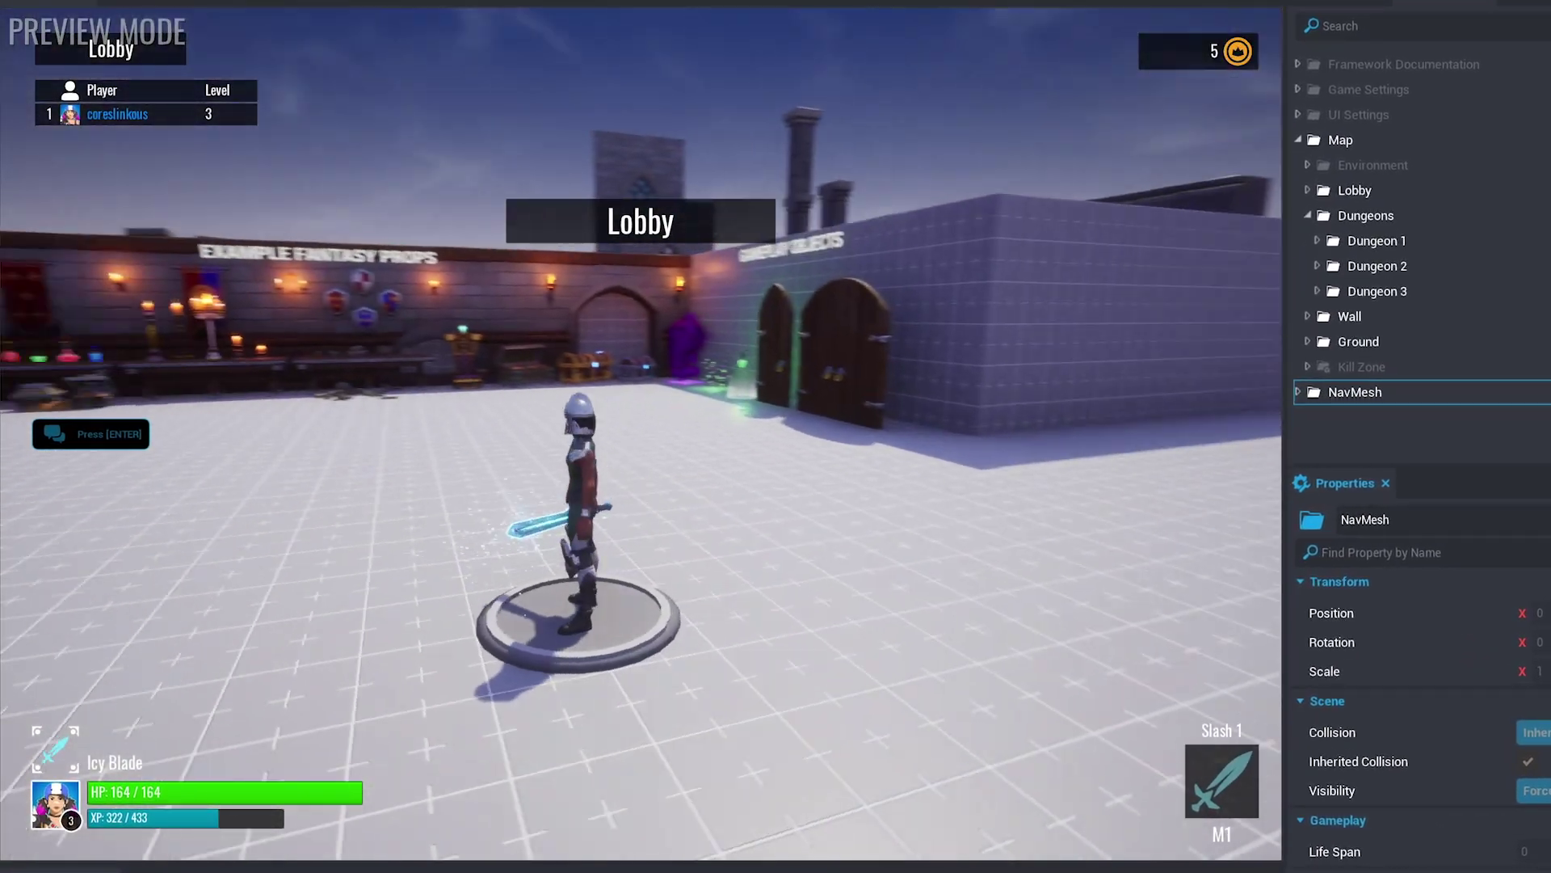
- Preview the game again and run through the lobby to check the folders hidden in the editor
key("w")
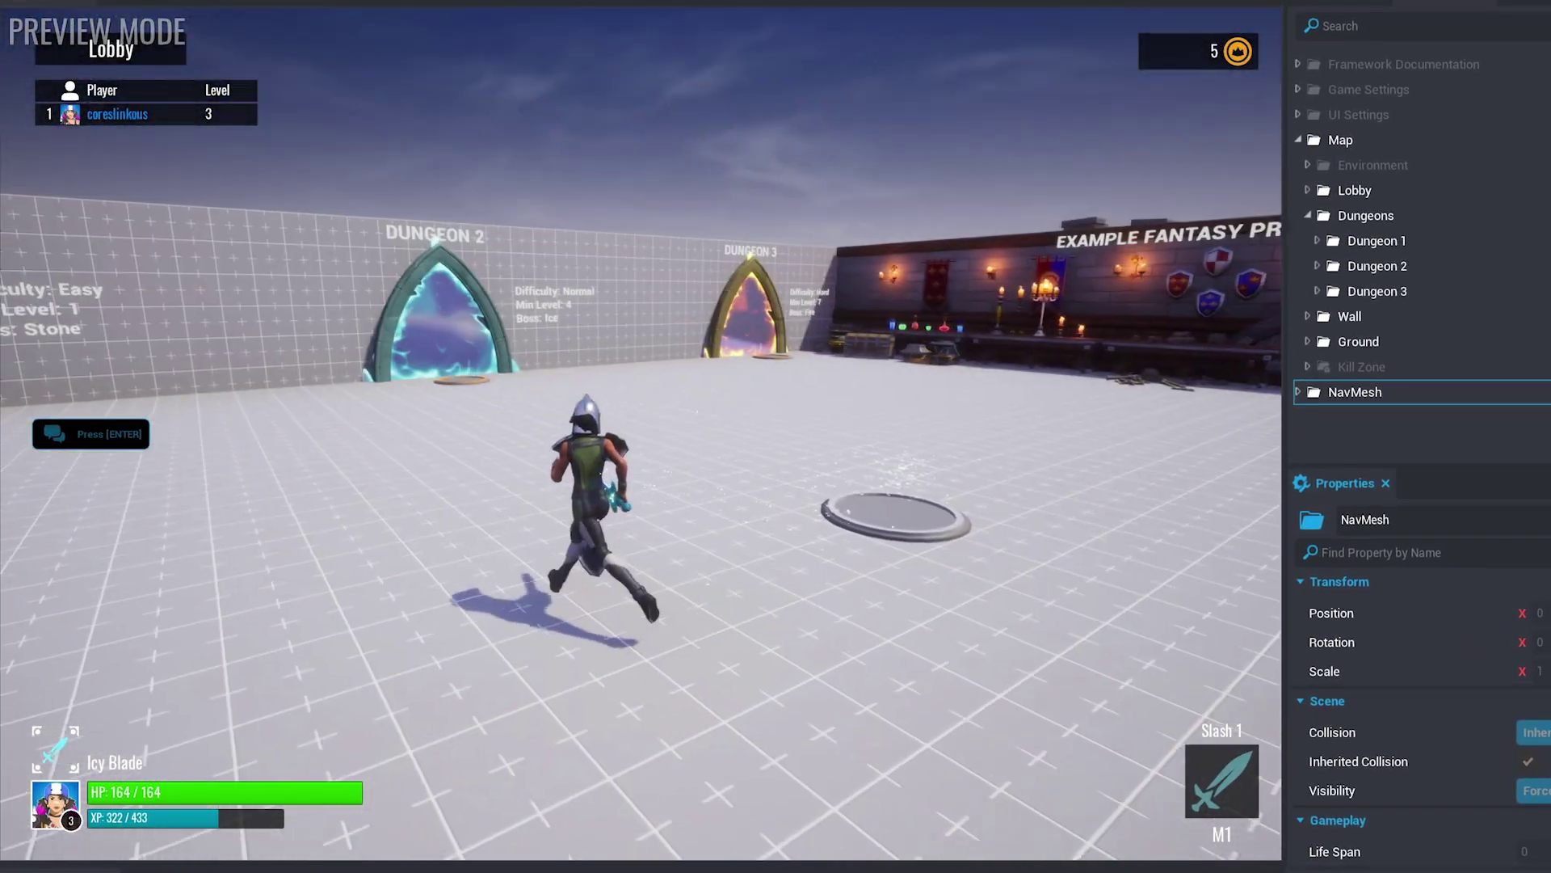
scroll(177, 383, "down", 4)
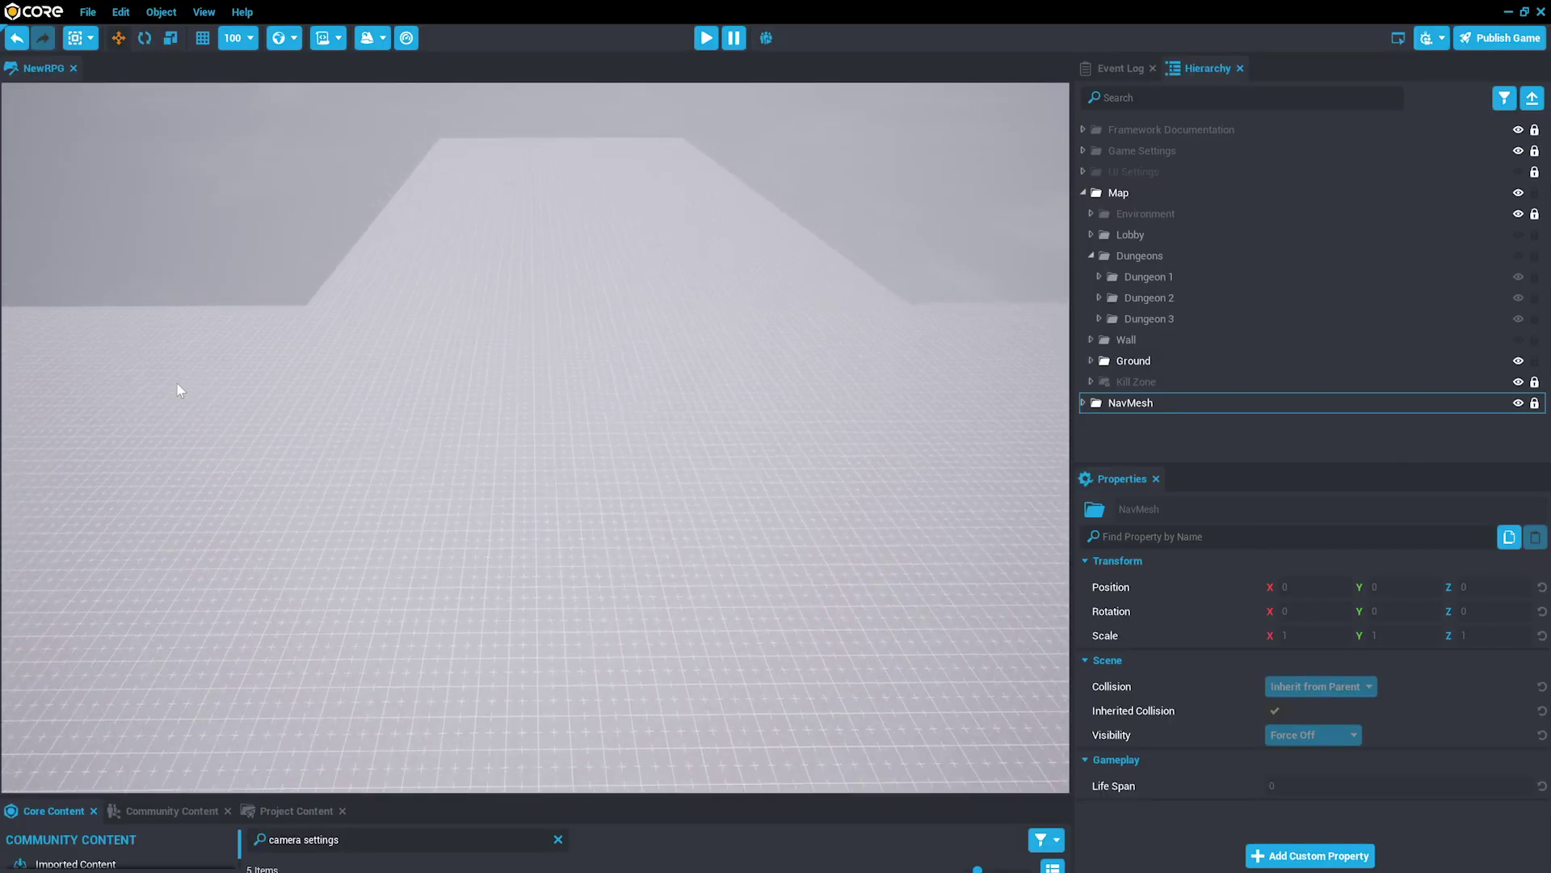
- Box-select the floor tiles in the narrow far section of the ground and add a tile from the wide section
scroll(177, 383, "down", 2)
right_click_drag(177, 383, 172, 430)
scroll(178, 404, "down", 3)
scroll(171, 438, "down", 3)
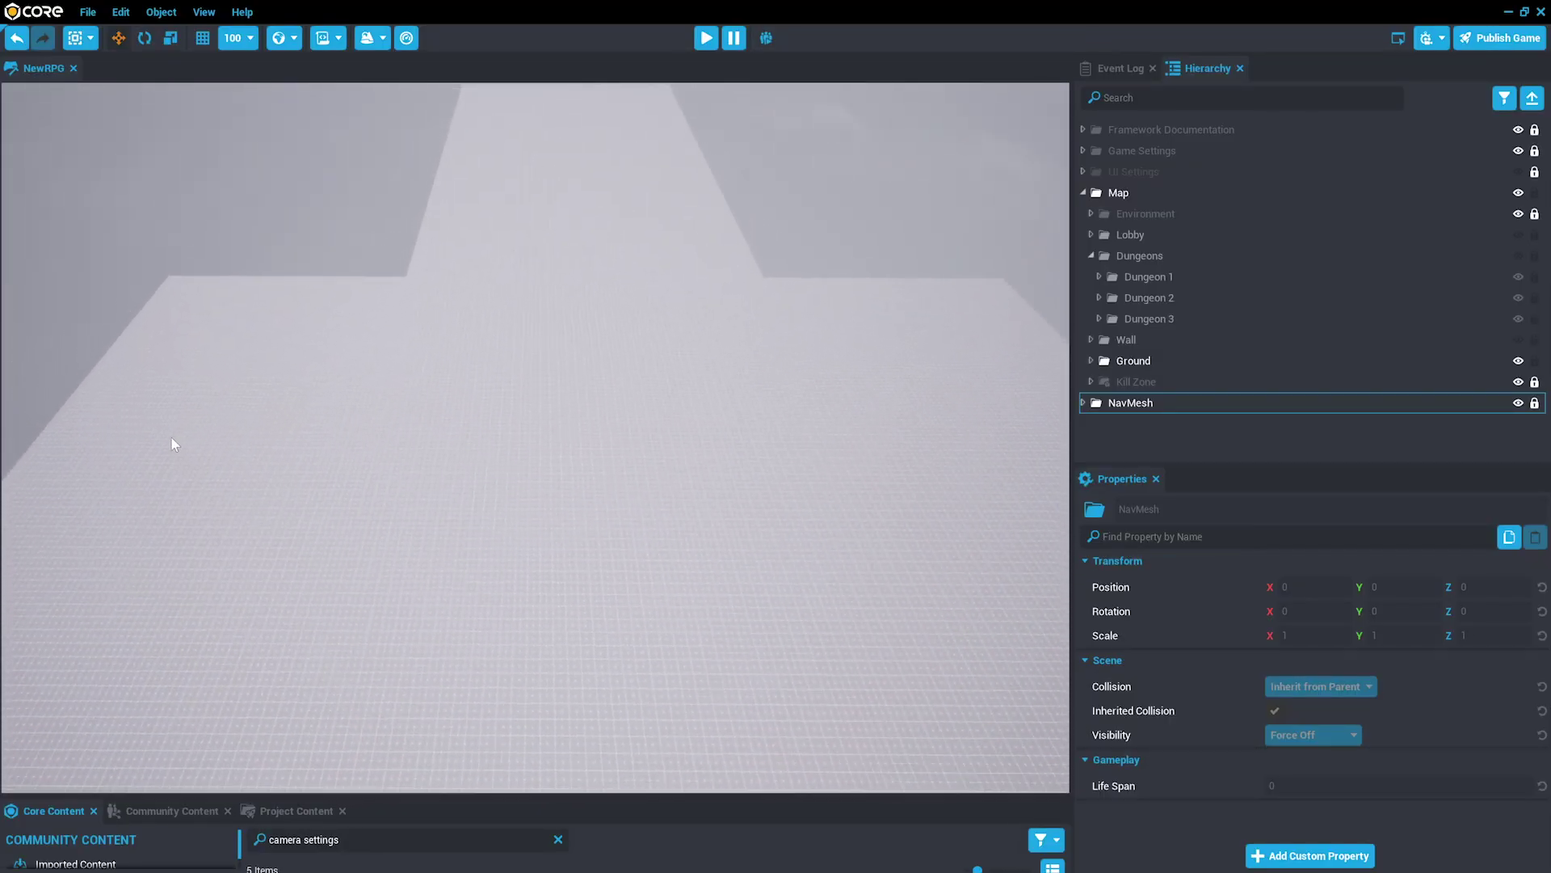
scroll(171, 438, "down", 5)
right_click_drag(612, 344, 681, 401)
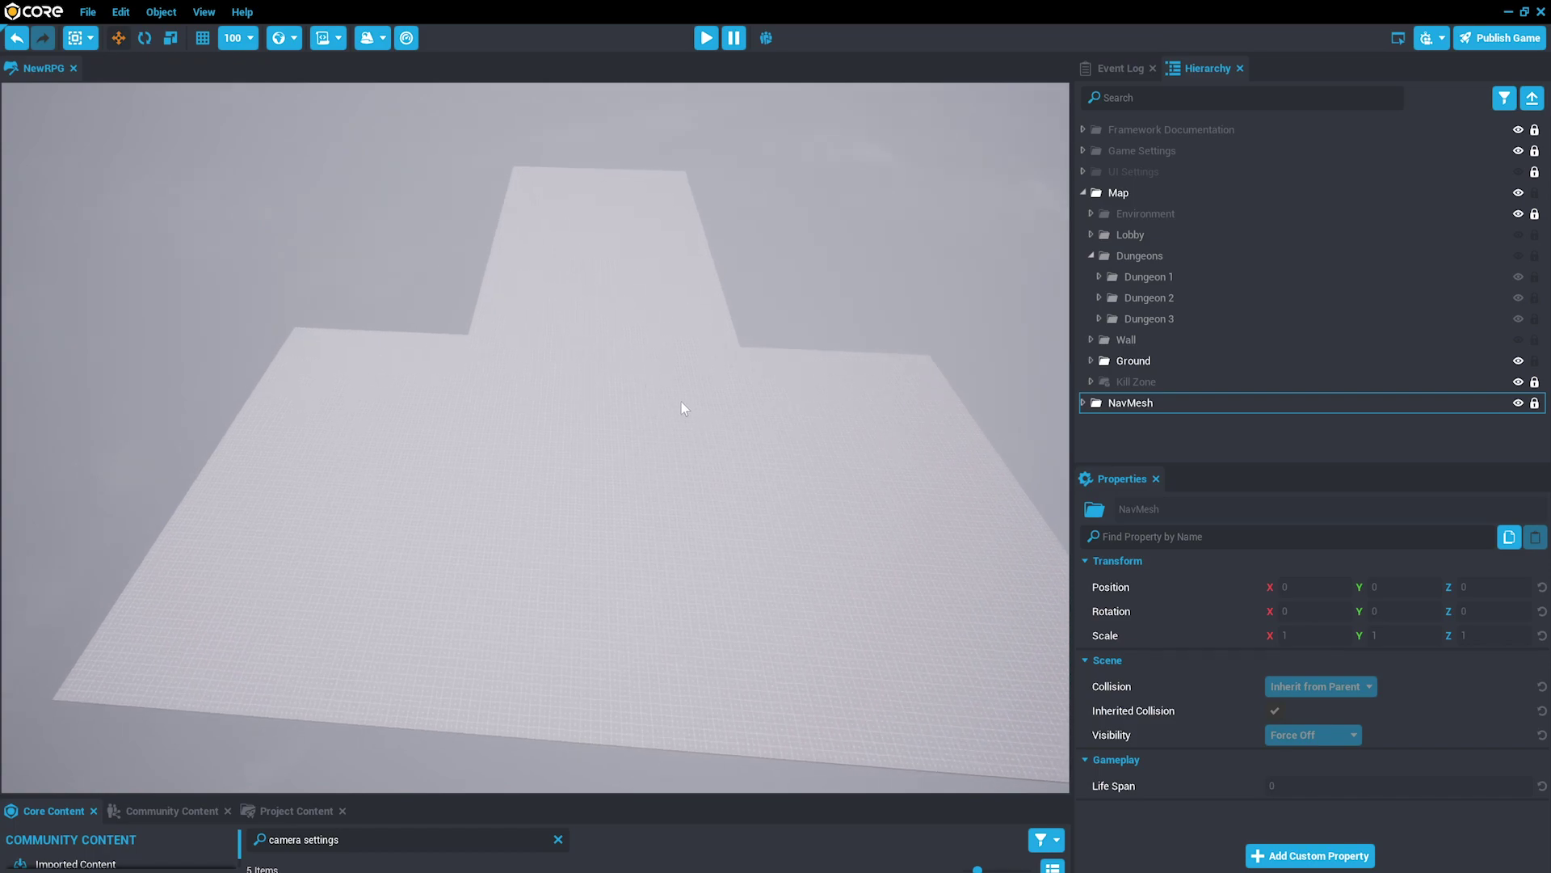
mouse_move(911, 481)
right_mouse_down()
mouse_move(889, 479)
mouse_move(919, 472)
right_mouse_up()
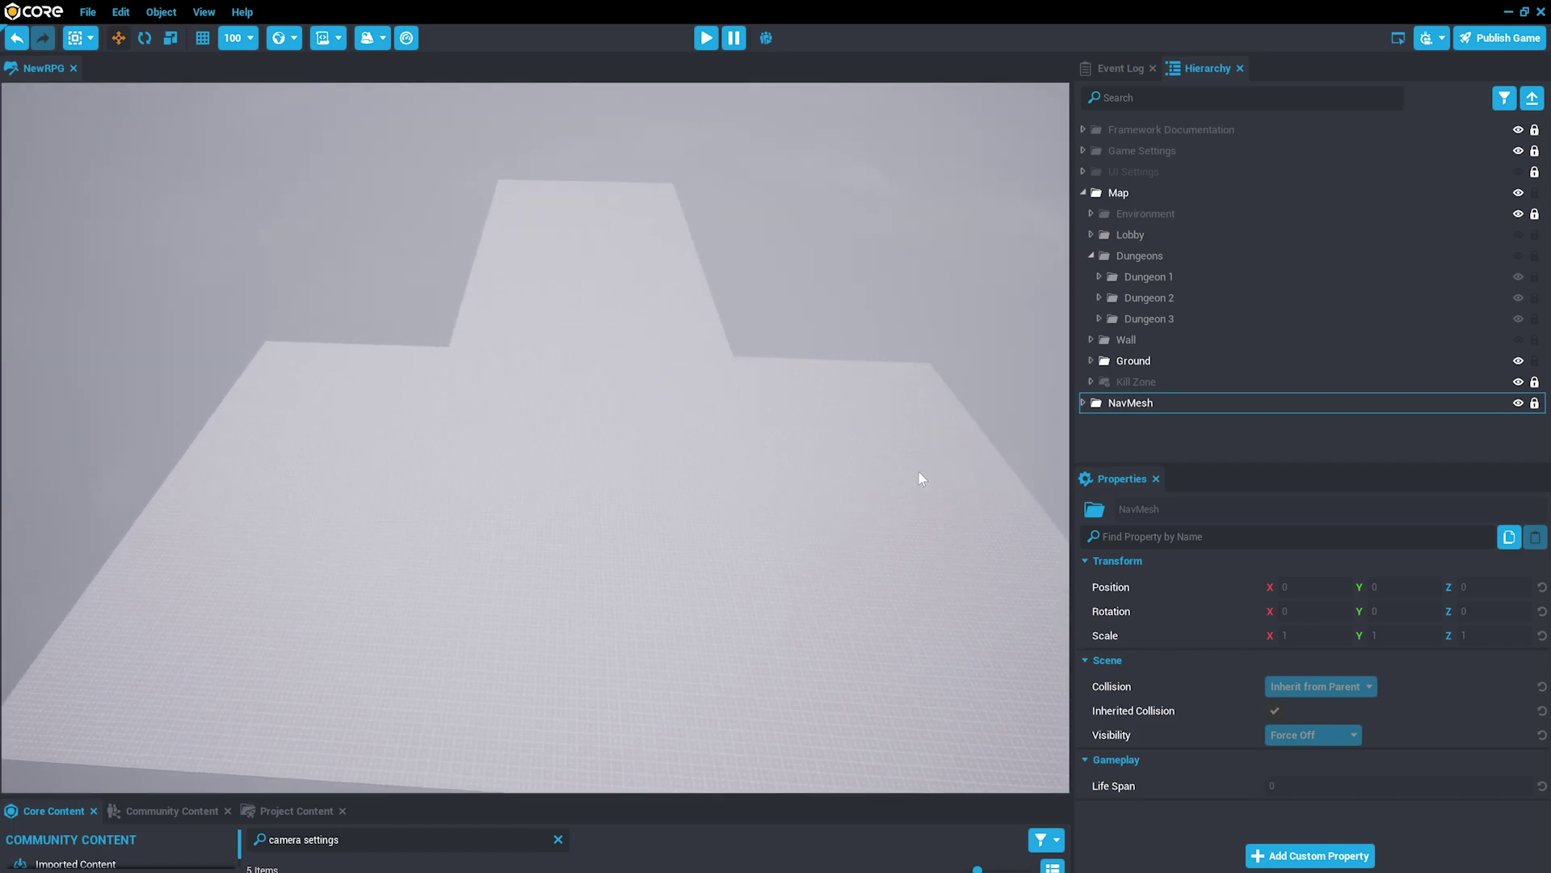
left_click_drag(417, 121, 753, 309)
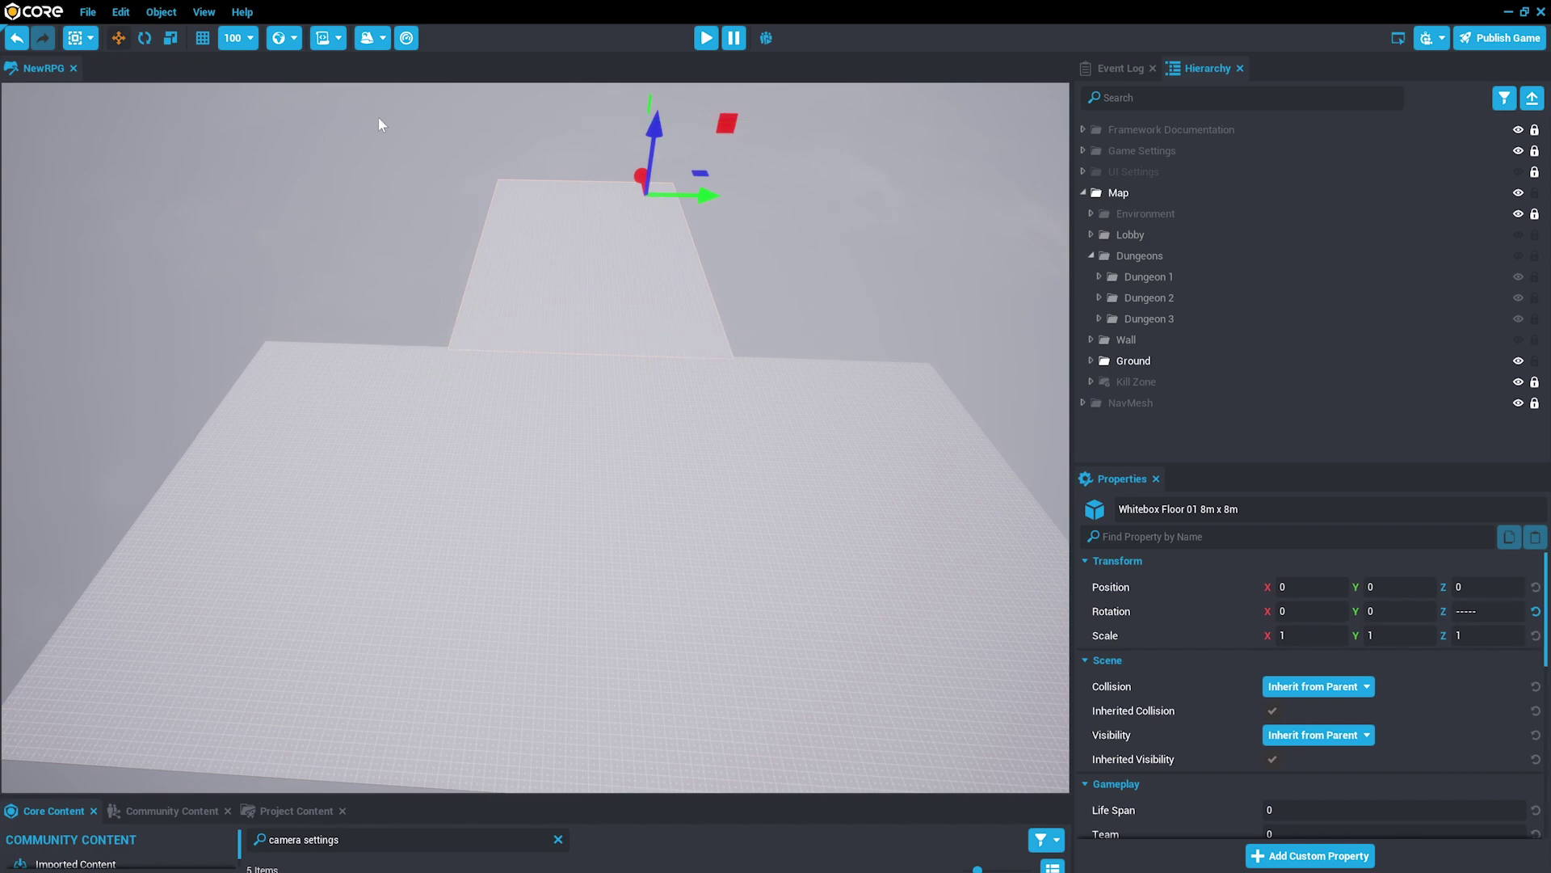
left_click_drag(389, 114, 705, 312)
left_click(477, 380)
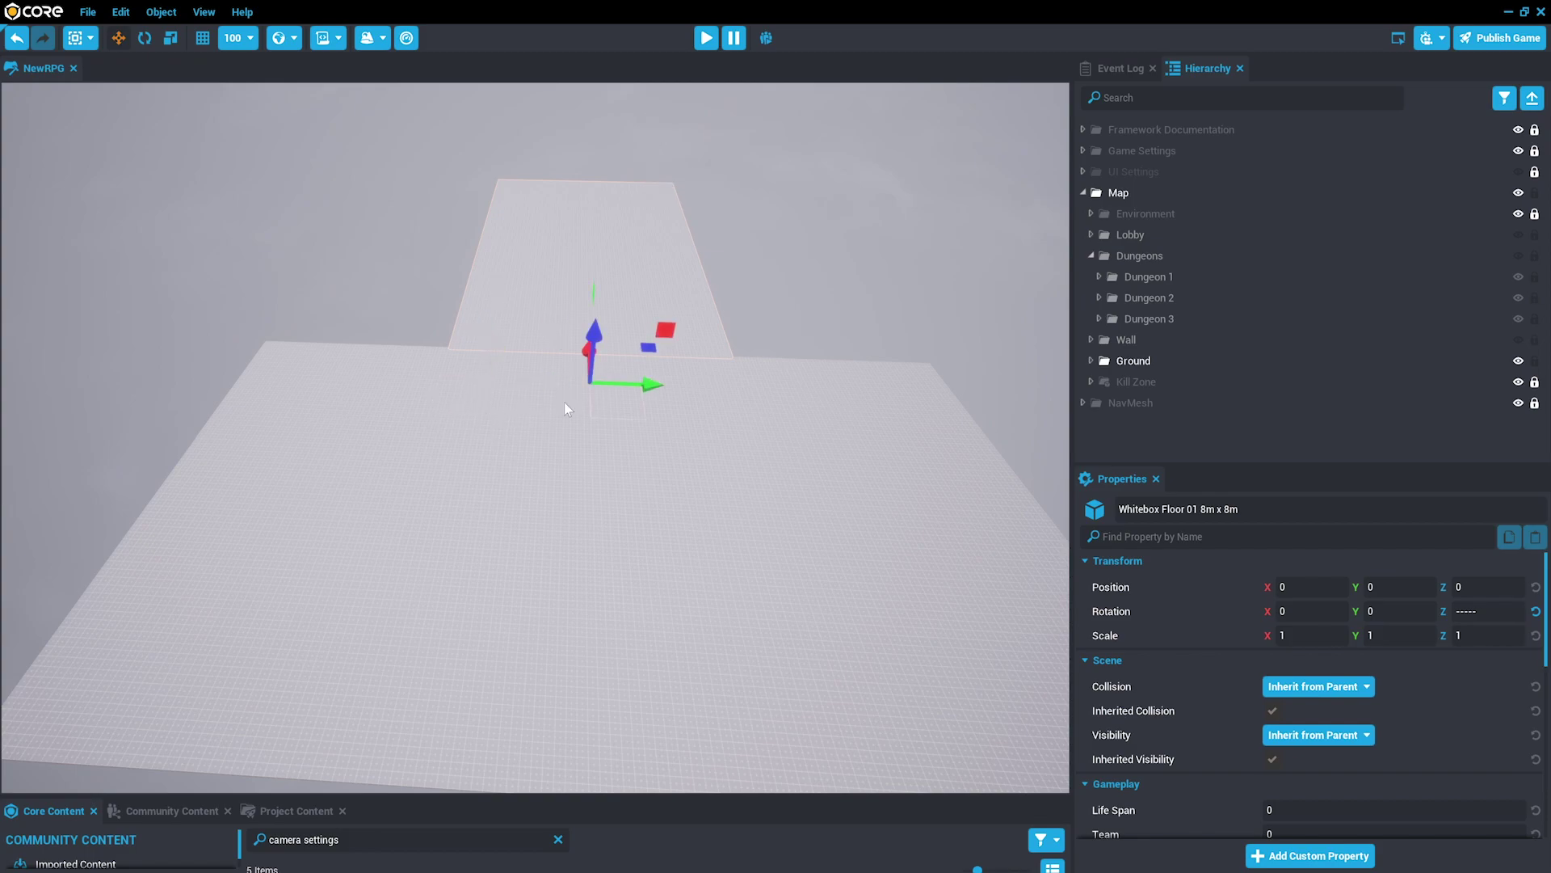
left_click(619, 413)
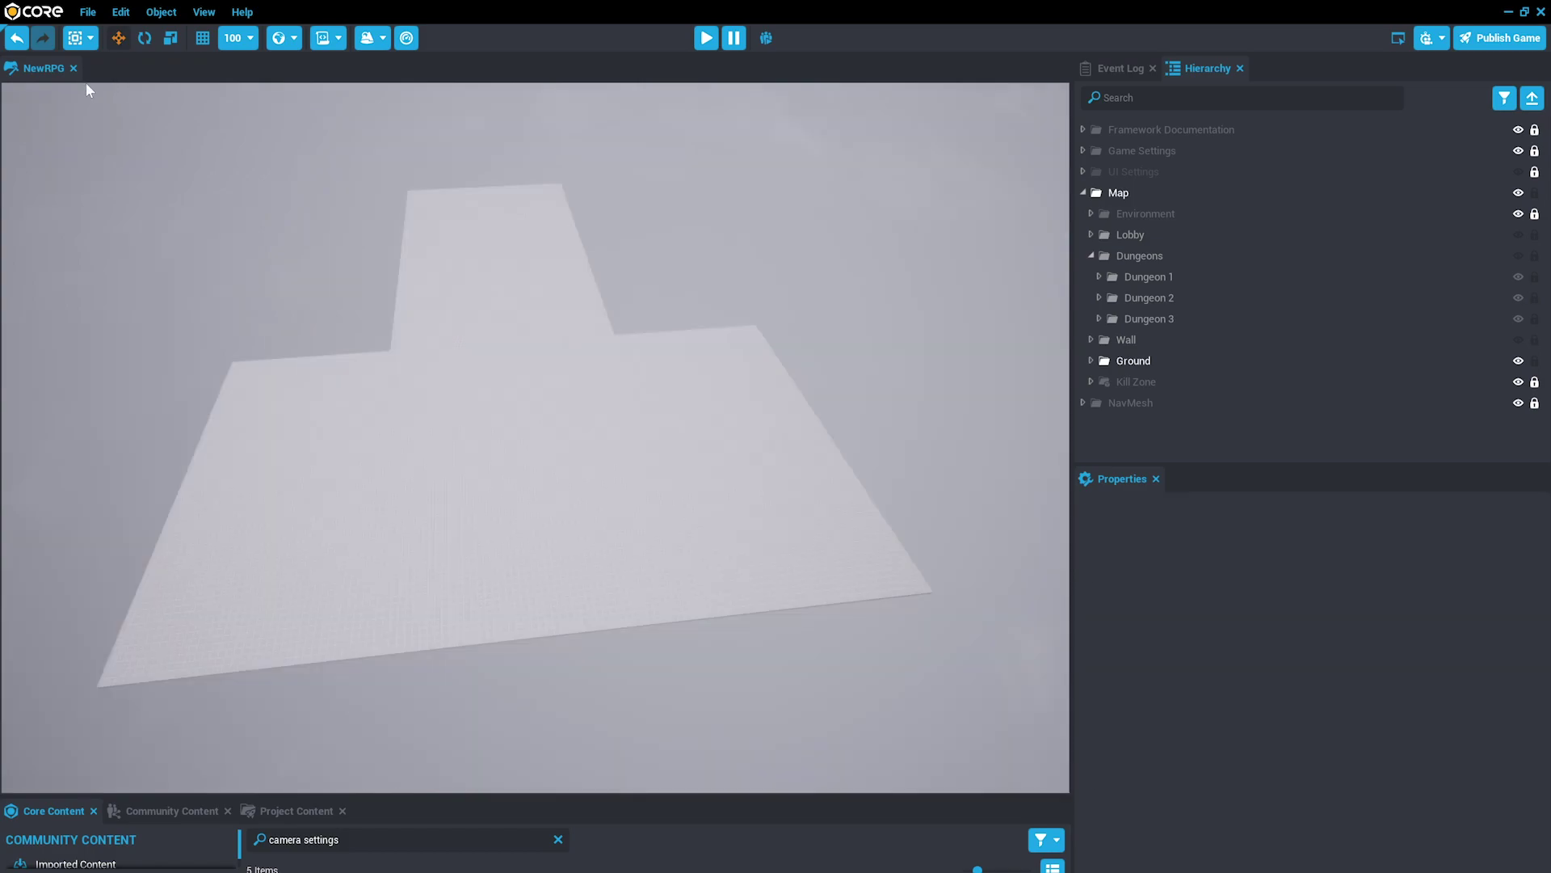
- Select all the whitebox floor tiles of the ground and enlarge the content browser area
left_click(210, 639)
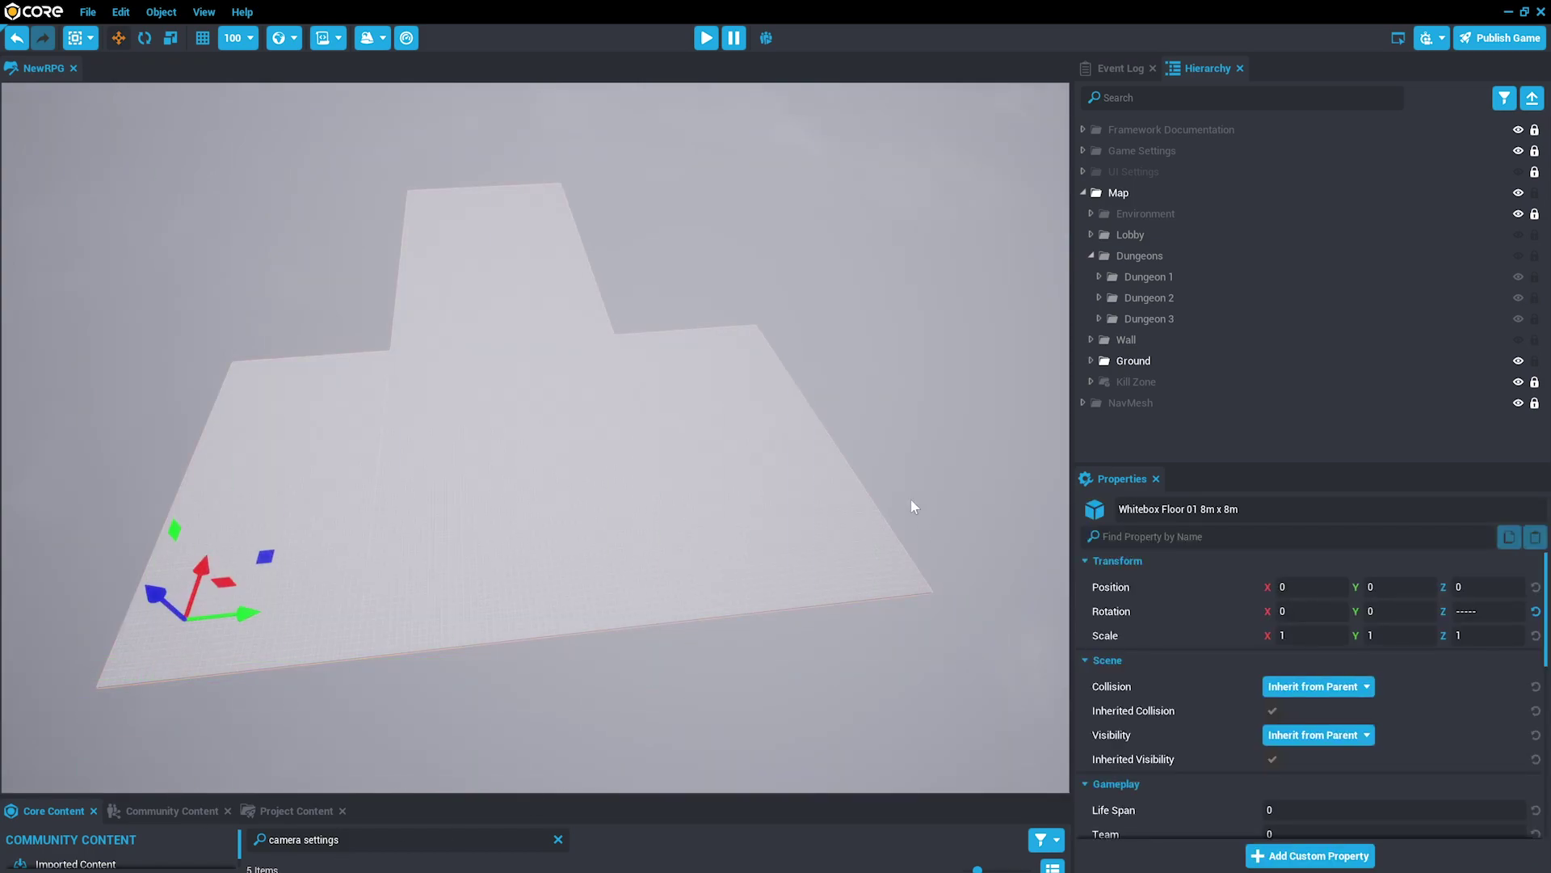
right_click_drag(779, 242, 828, 257)
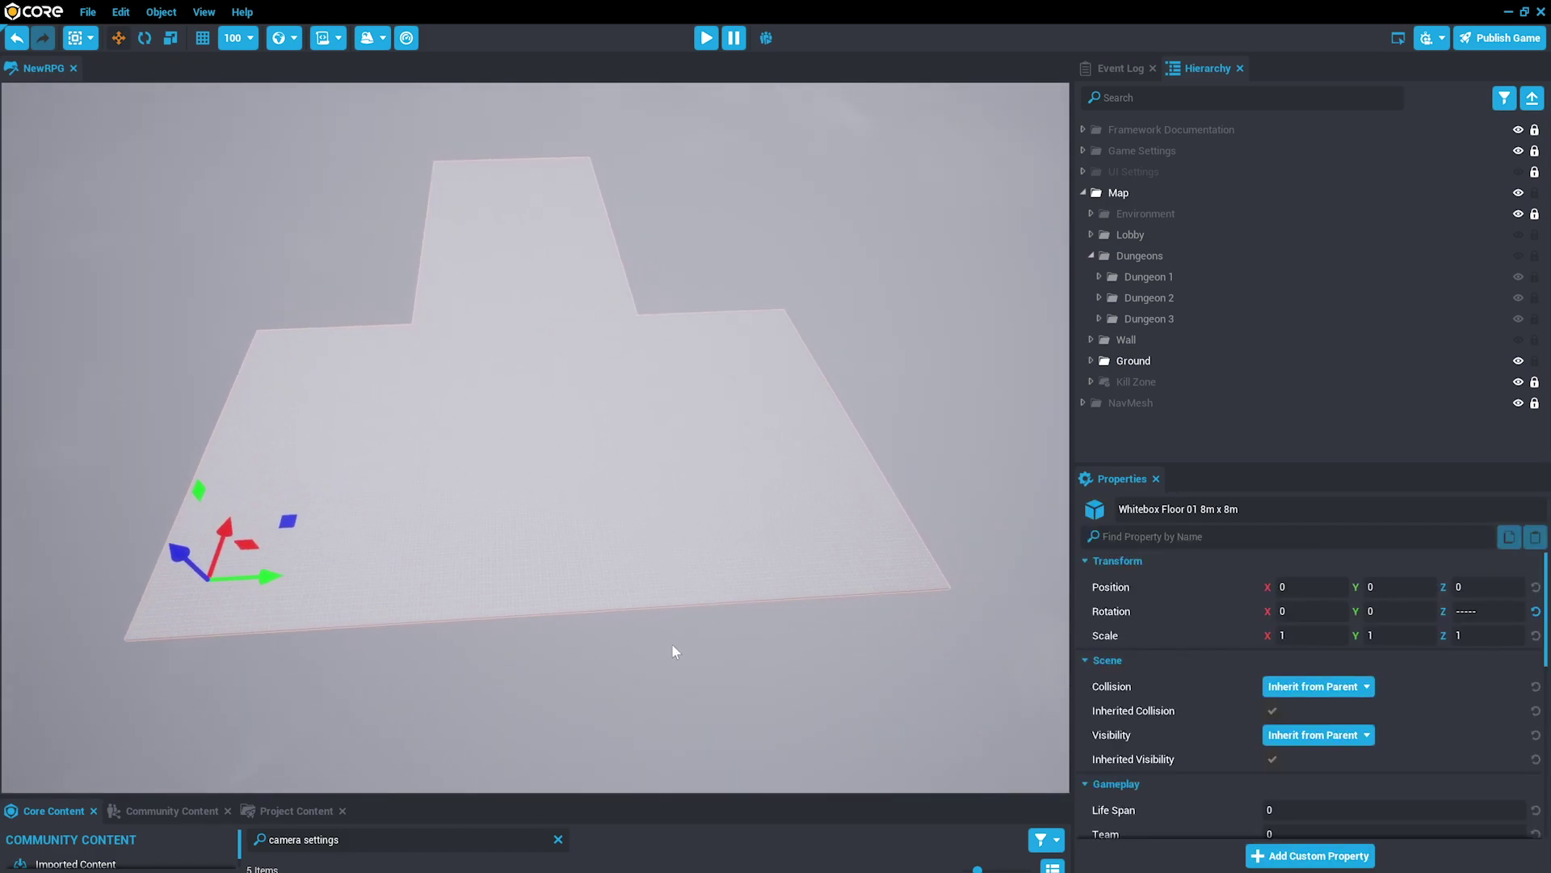
left_click_drag(644, 798, 474, 508)
scroll(58, 714, "down", 1)
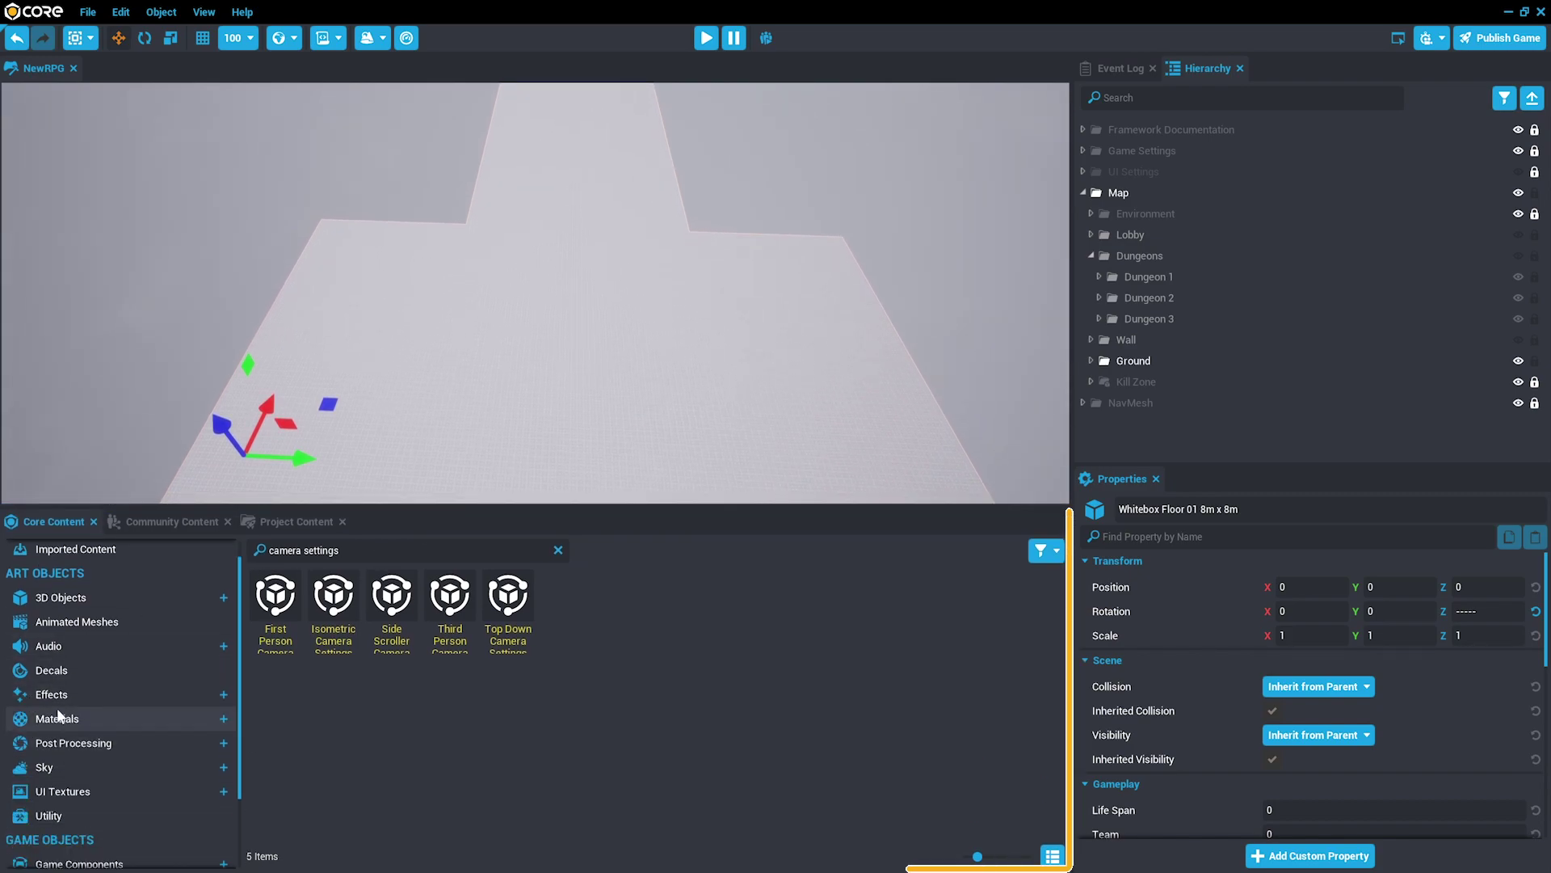
- List the available materials, apply Brick Red Old 02 to the selected floor tiles and review their Ceiling and Floor material settings
left_click(53, 720)
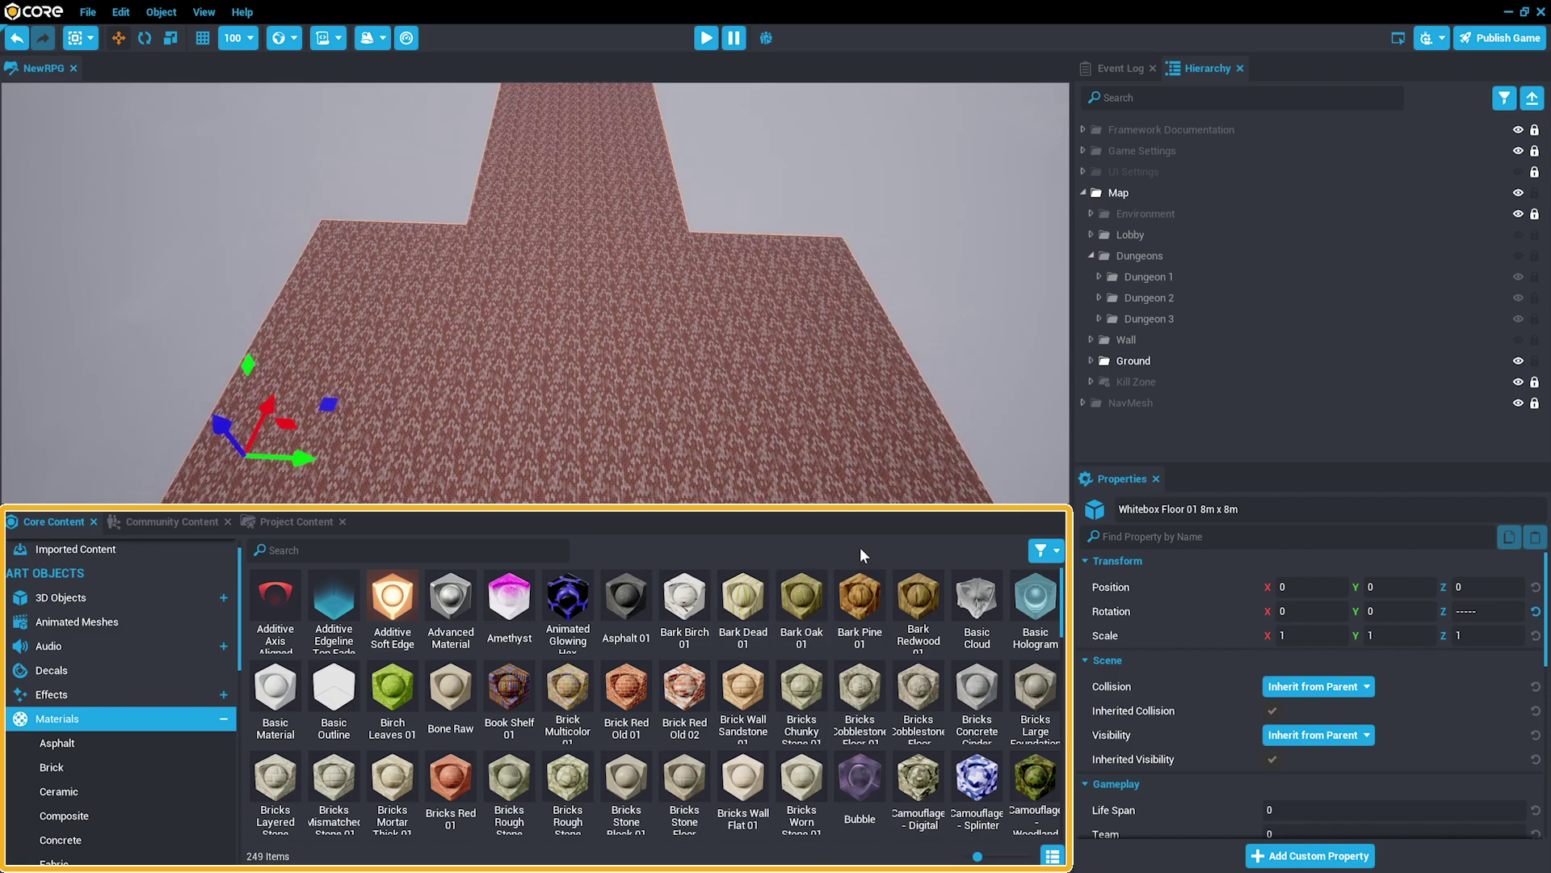
scroll(1269, 751, "down", 5)
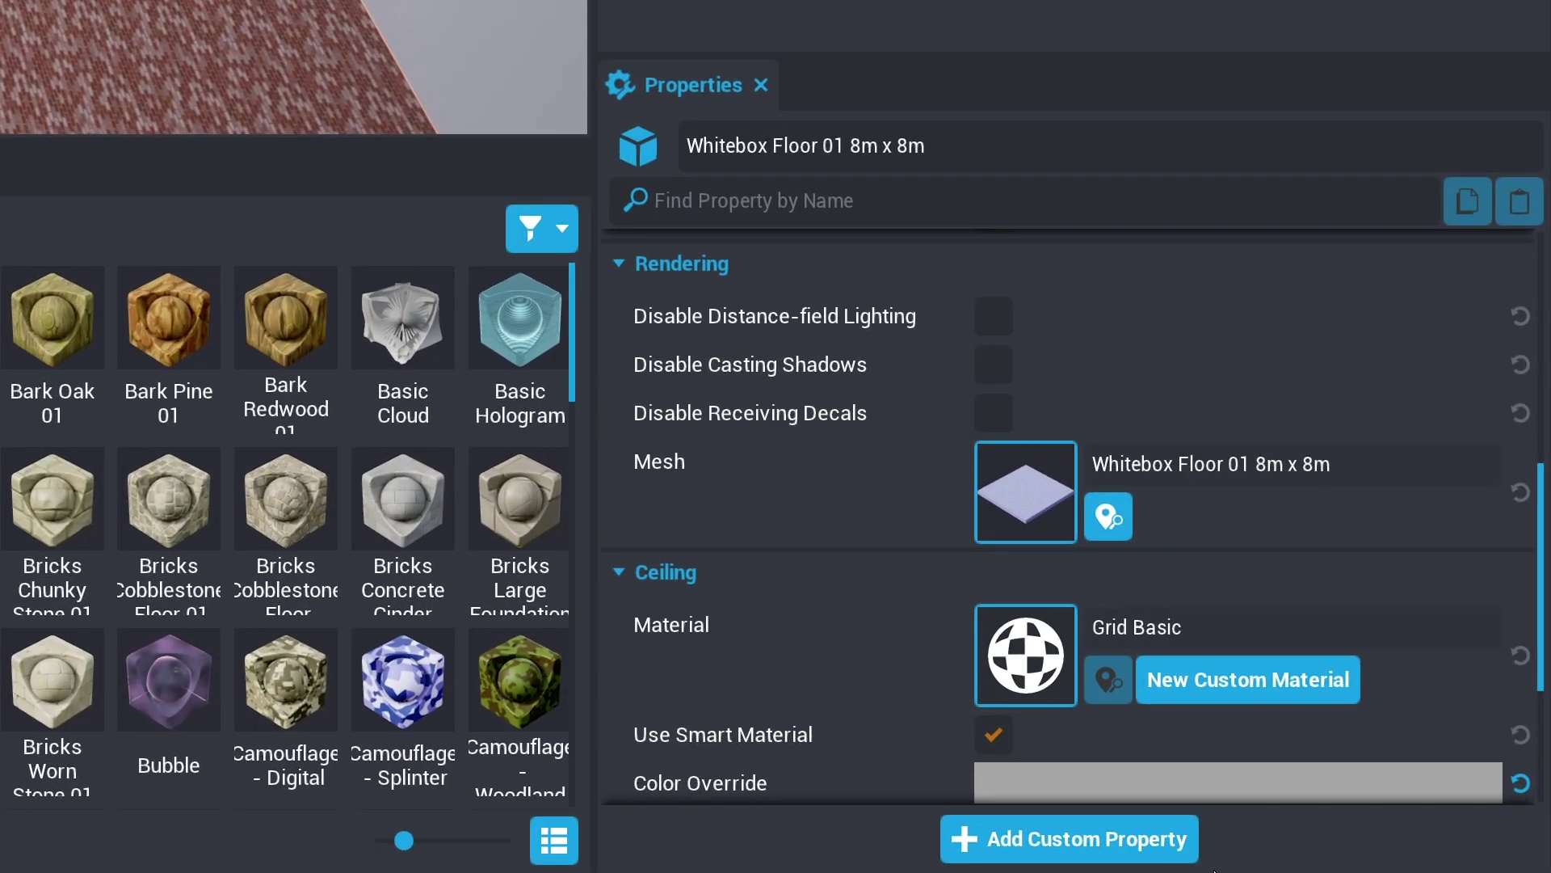
scroll(1033, 580, "down", 2)
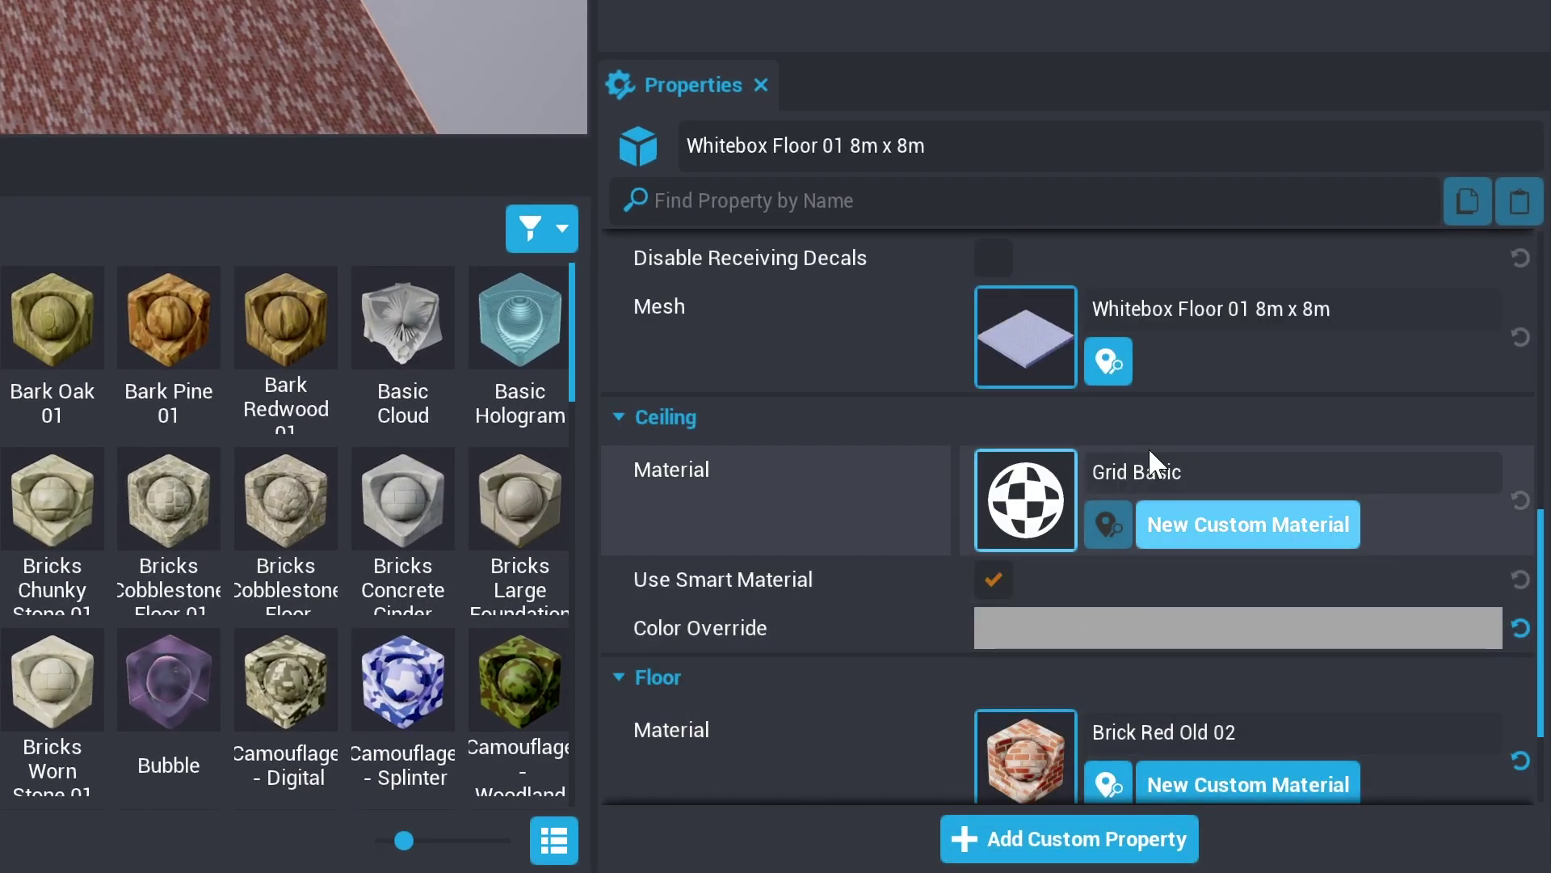
scroll(1101, 719, "down", 3)
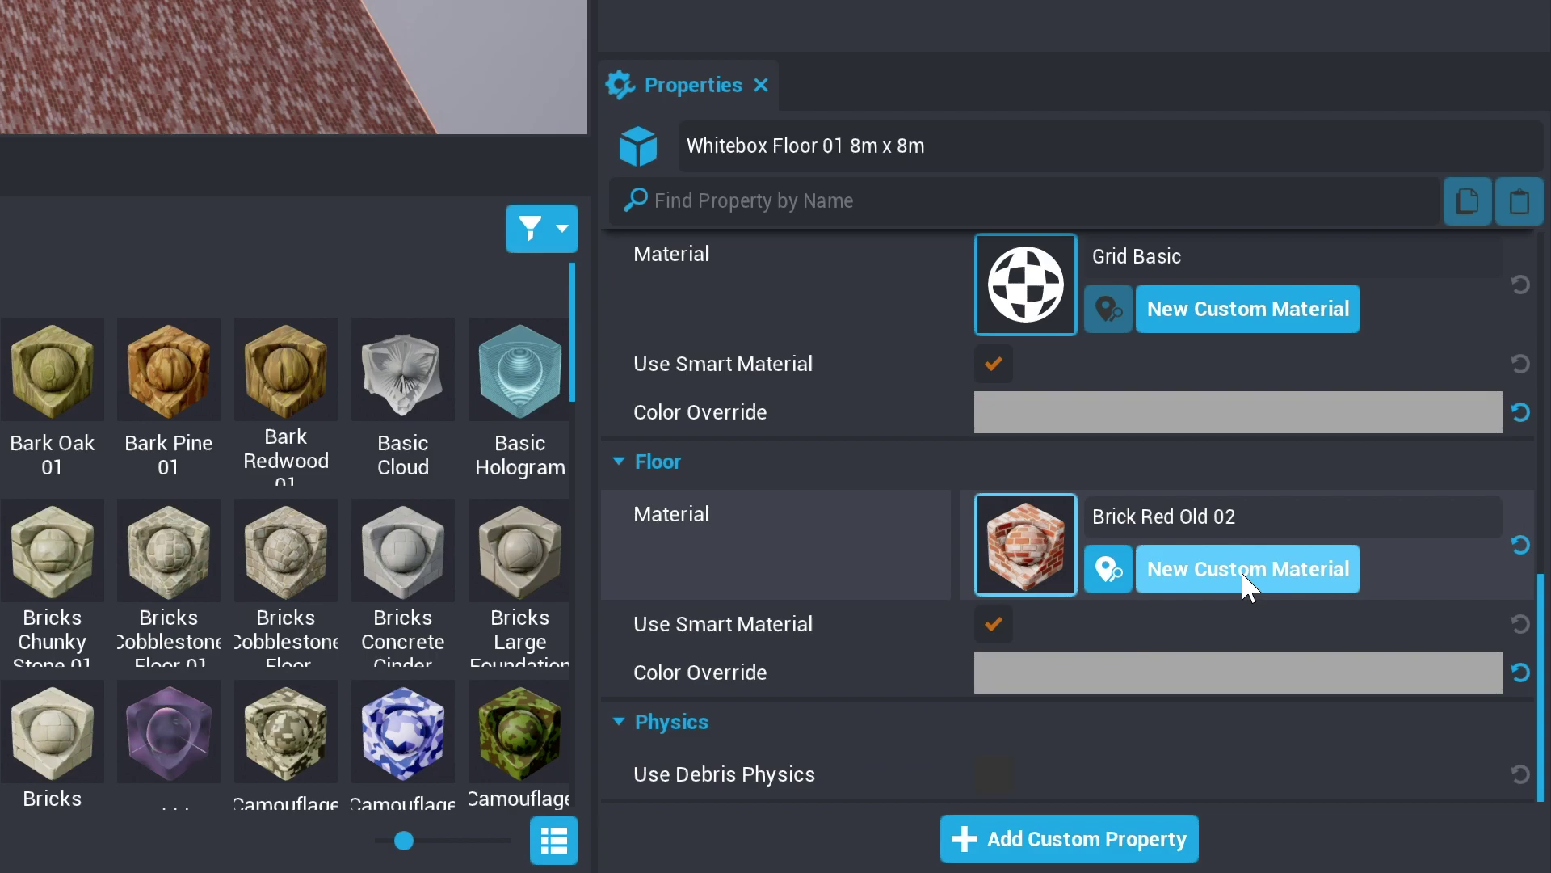
scroll(1010, 554, "up", 2)
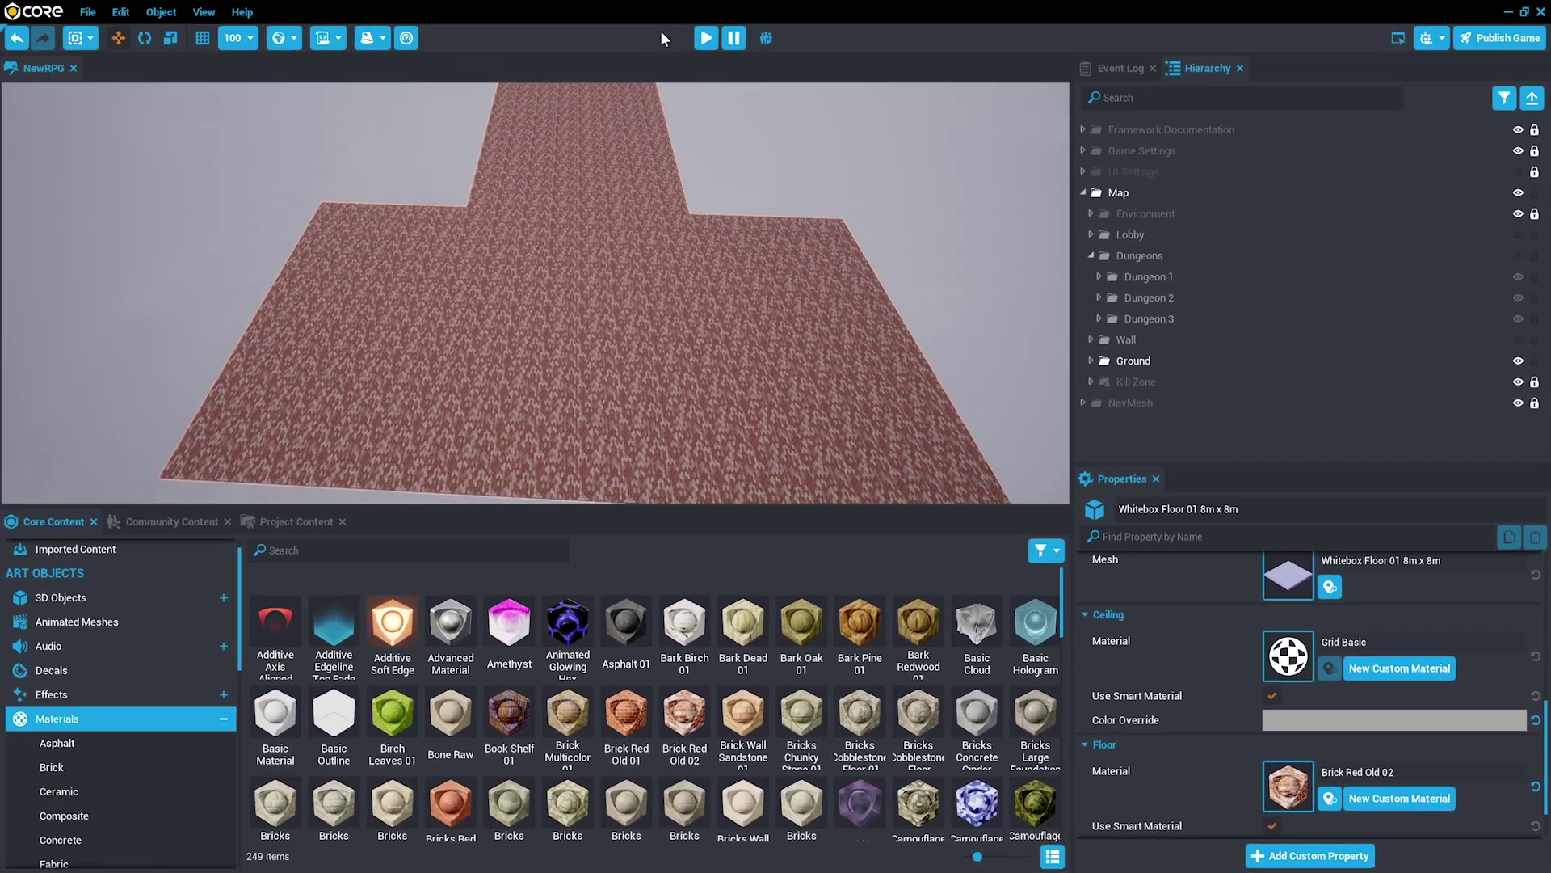
right_click_drag(661, 31, 731, 228)
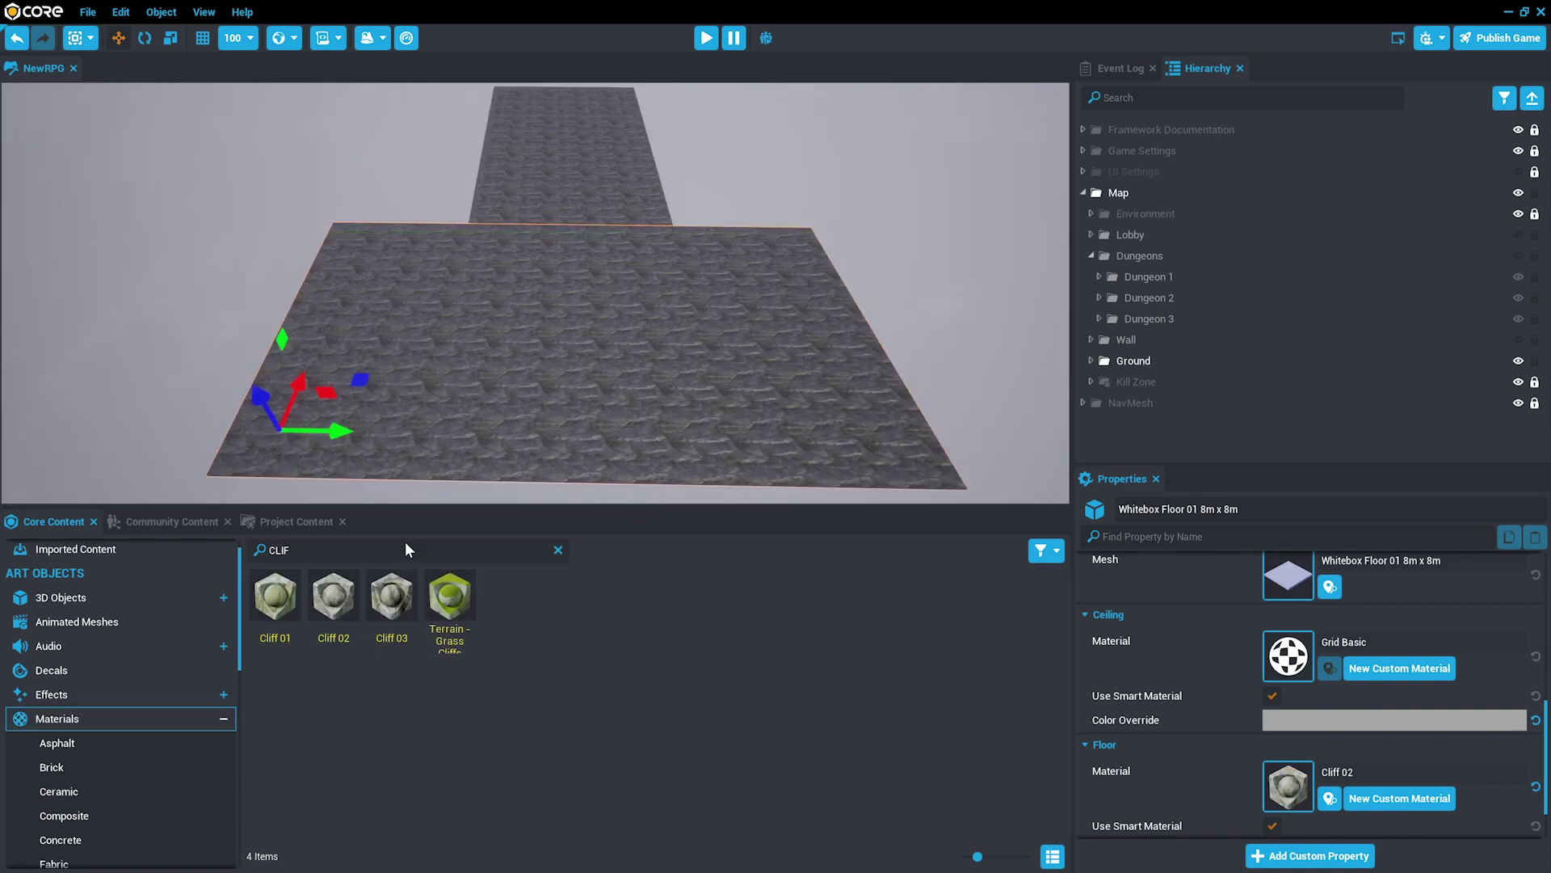
- Search the content for "dirt" and apply the Dirt 01 material to the floor tiles of the wide ground section
left_click(404, 543)
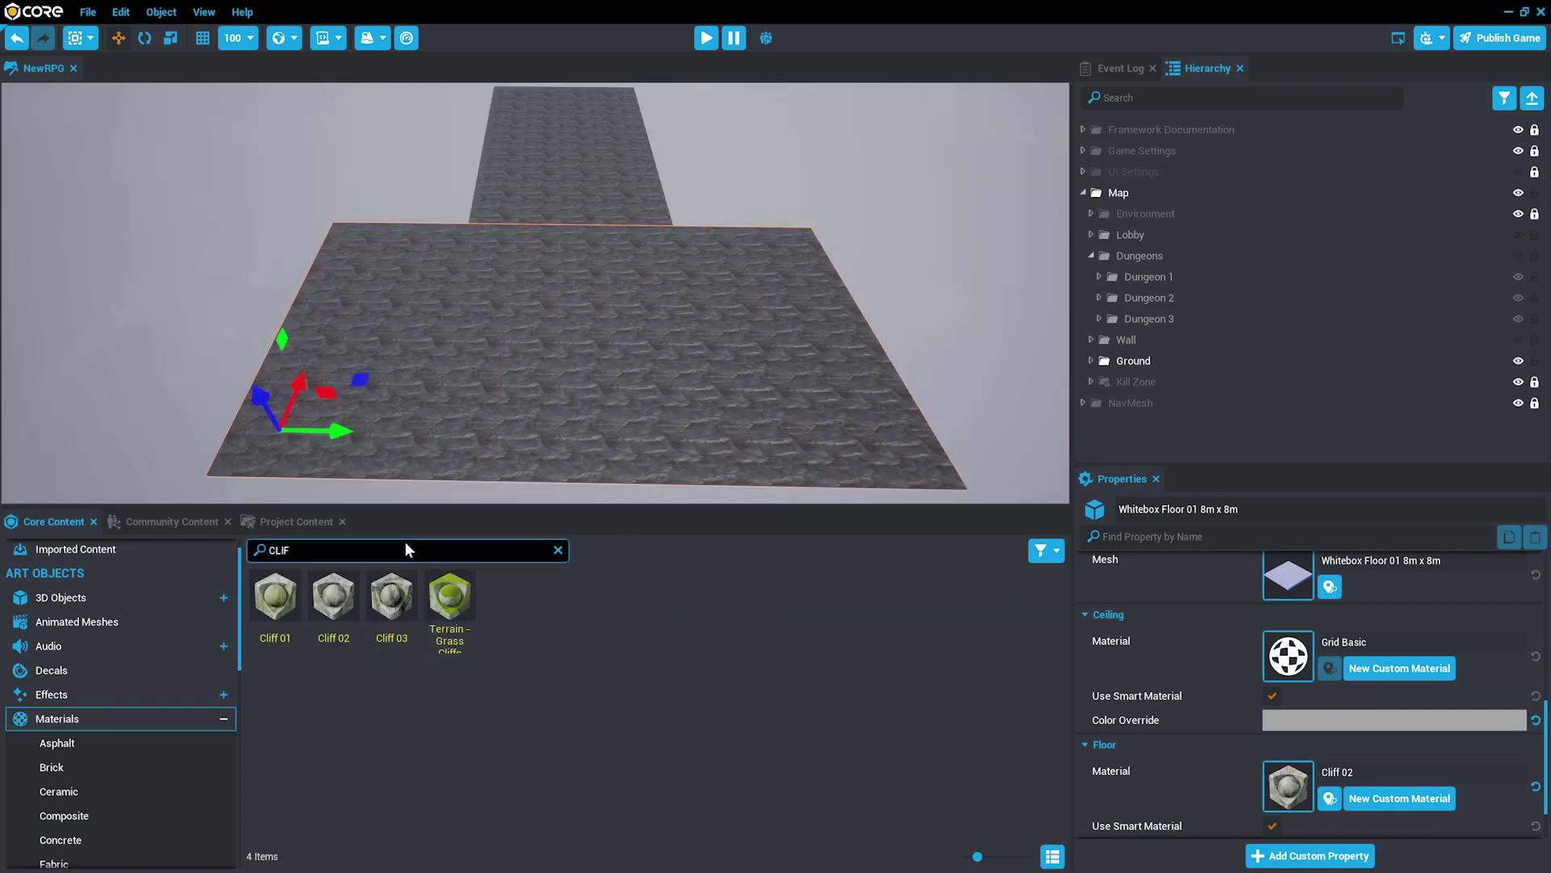
key("ctrl+a")
type("di")
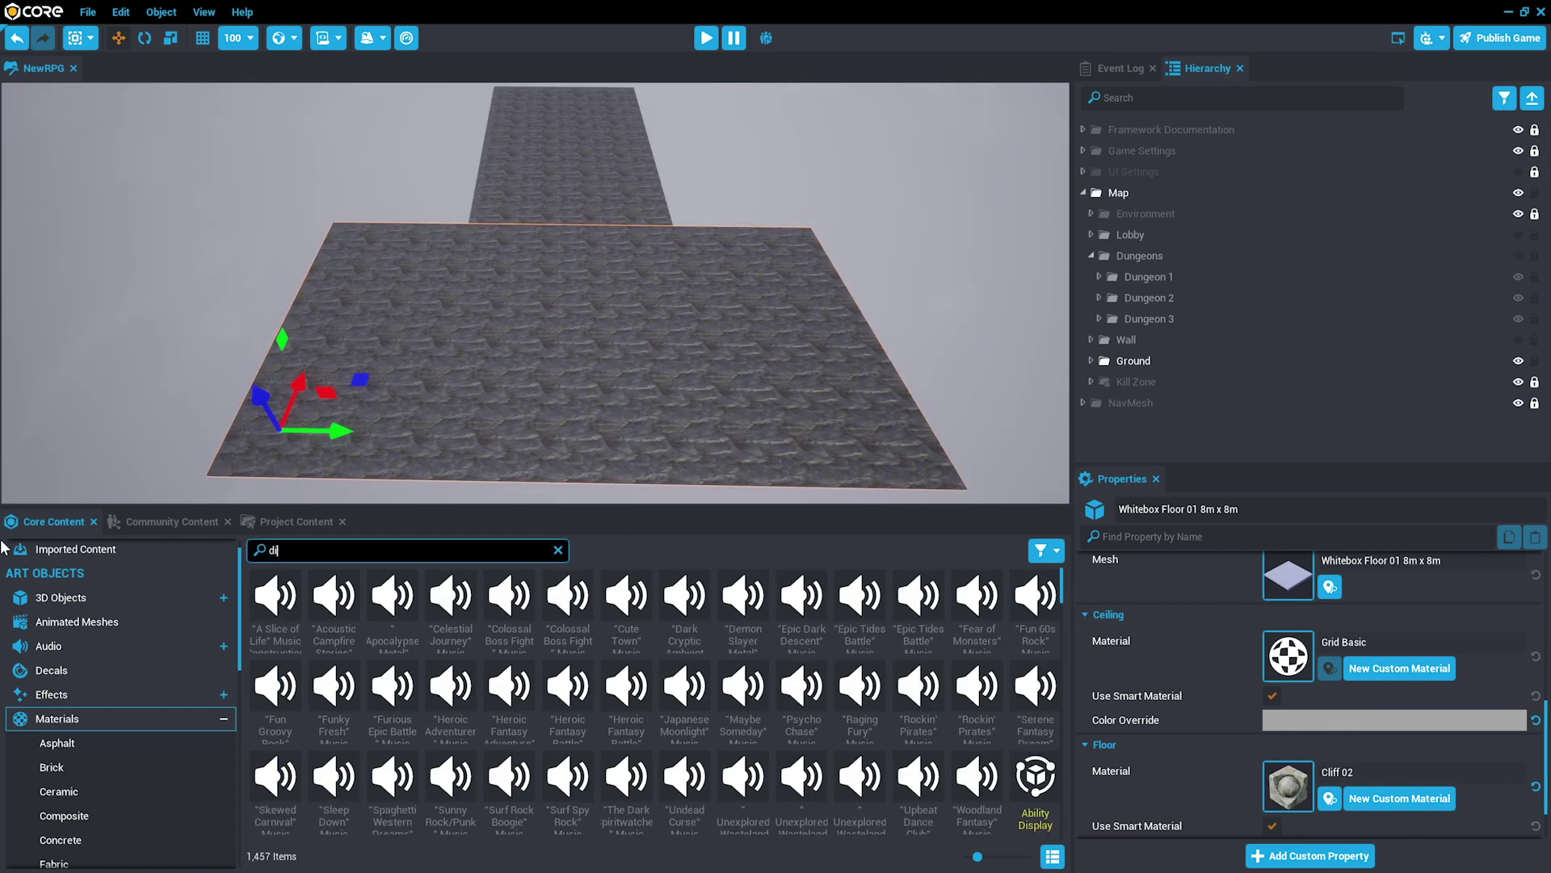
type("rt")
left_click_drag(346, 618, 553, 419)
- Set the floor material of the narrow ground section to Rocky Ground 01 and preview the game by running across the new ground
right_click_drag(689, 191, 690, 161)
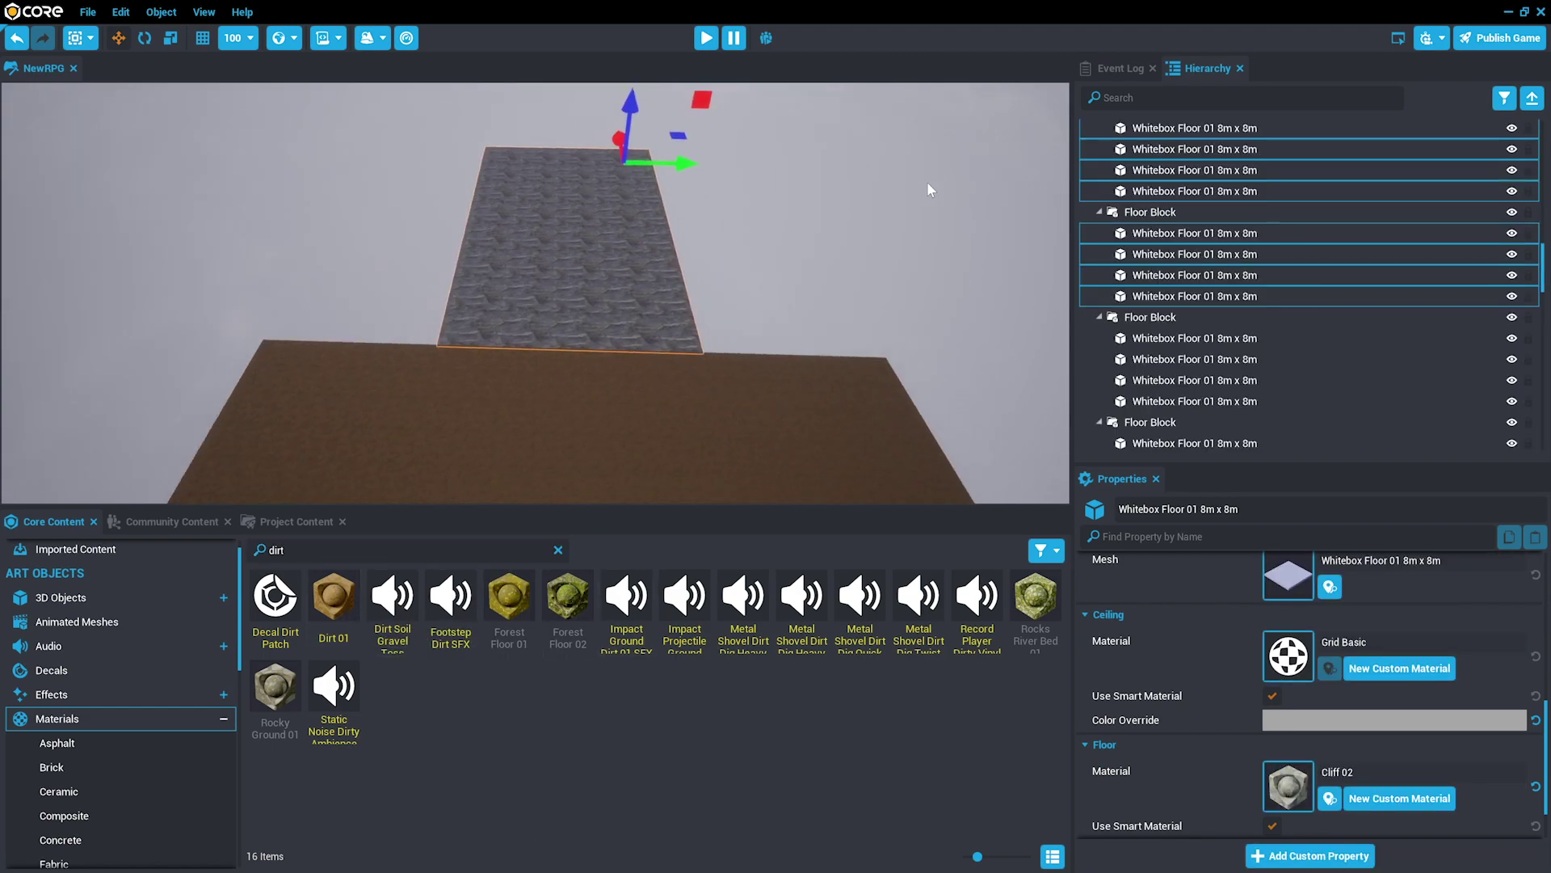
right_click_drag(927, 181, 904, 177)
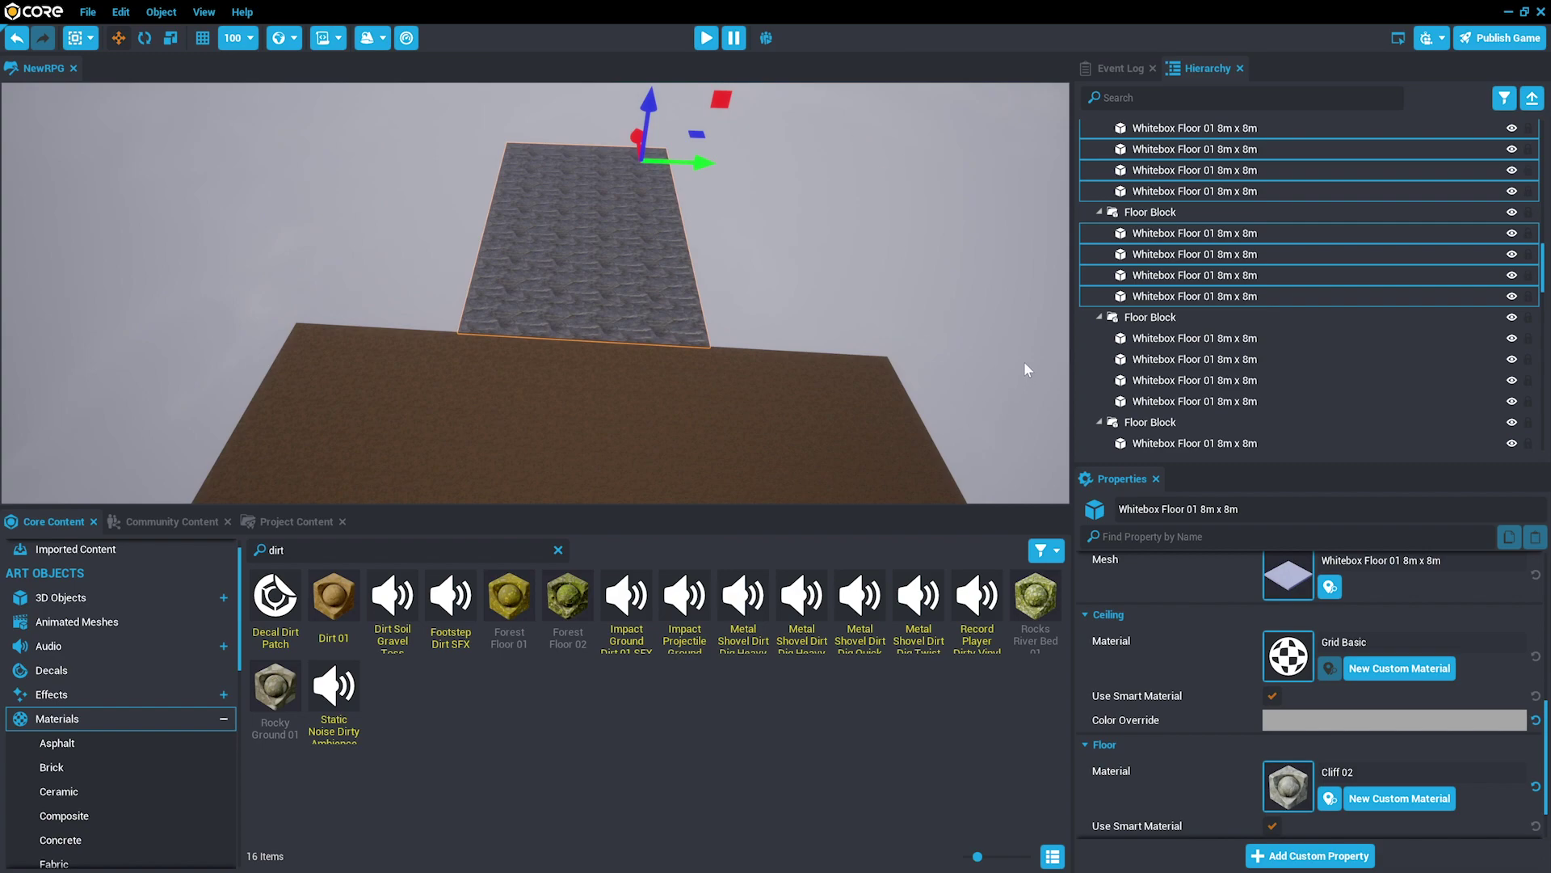
left_click_drag(333, 633, 588, 293)
left_click_drag(252, 698, 1291, 793)
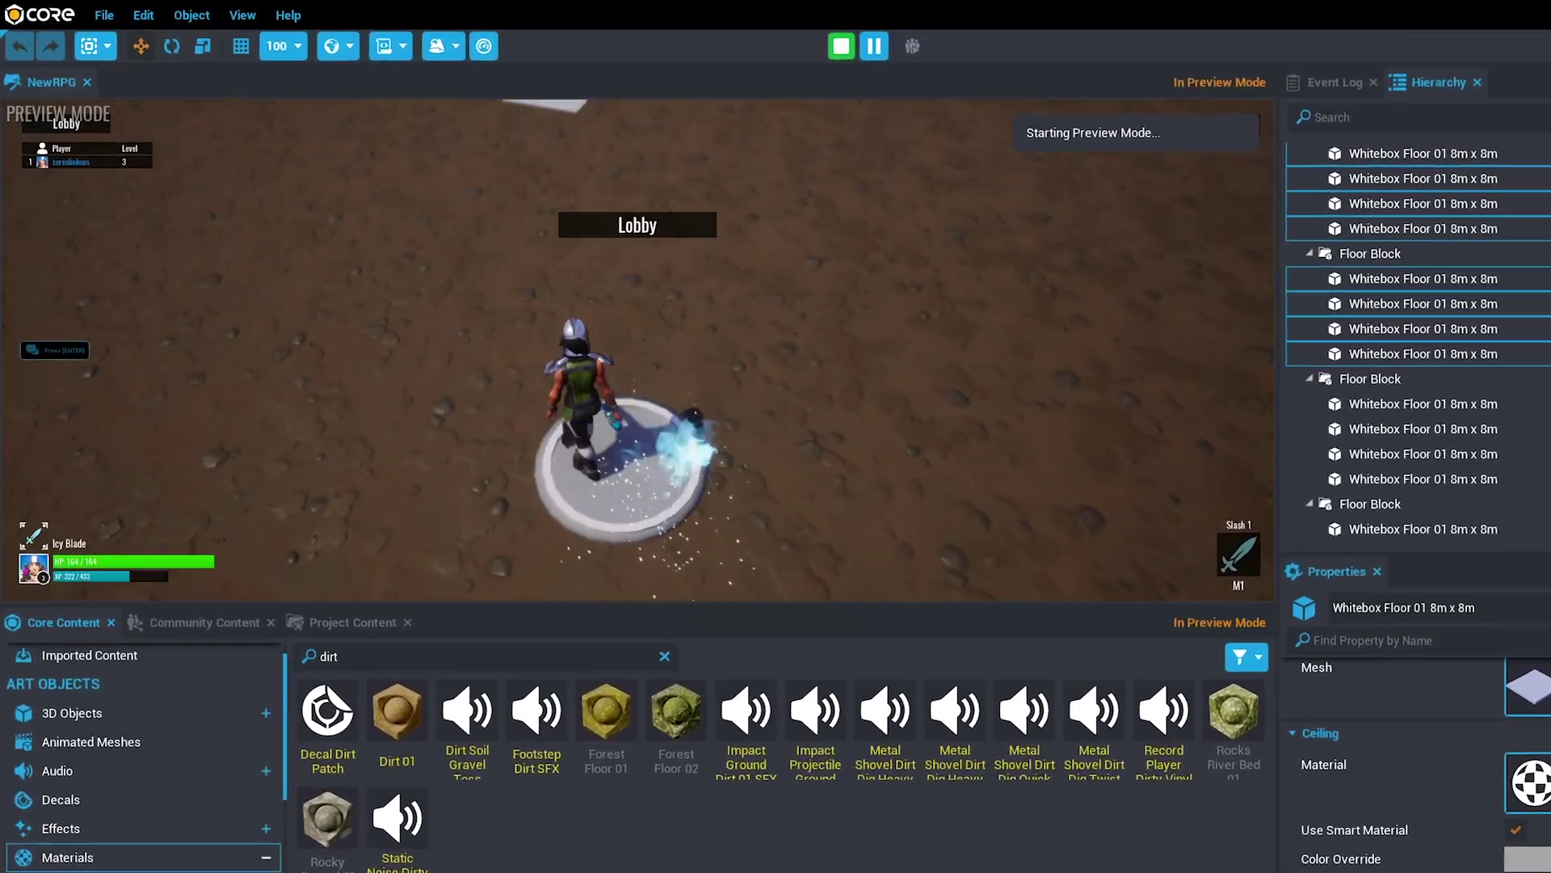
key("w")
key("w")
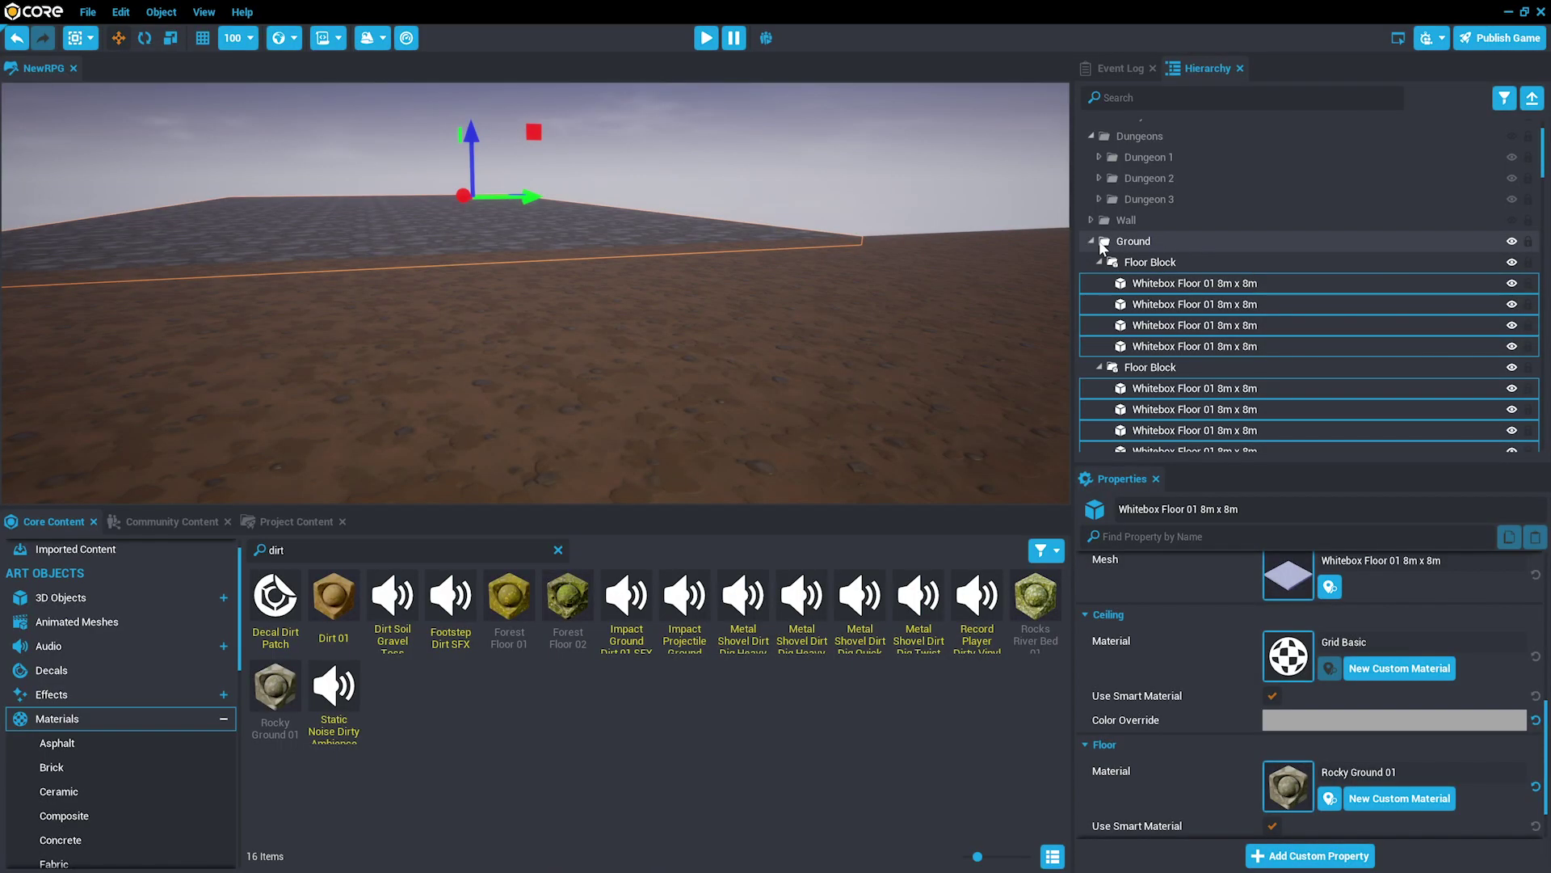
- Collapse and lock the Ground folder in the hierarchy, and make the Wall folder visible again
left_click(1101, 243)
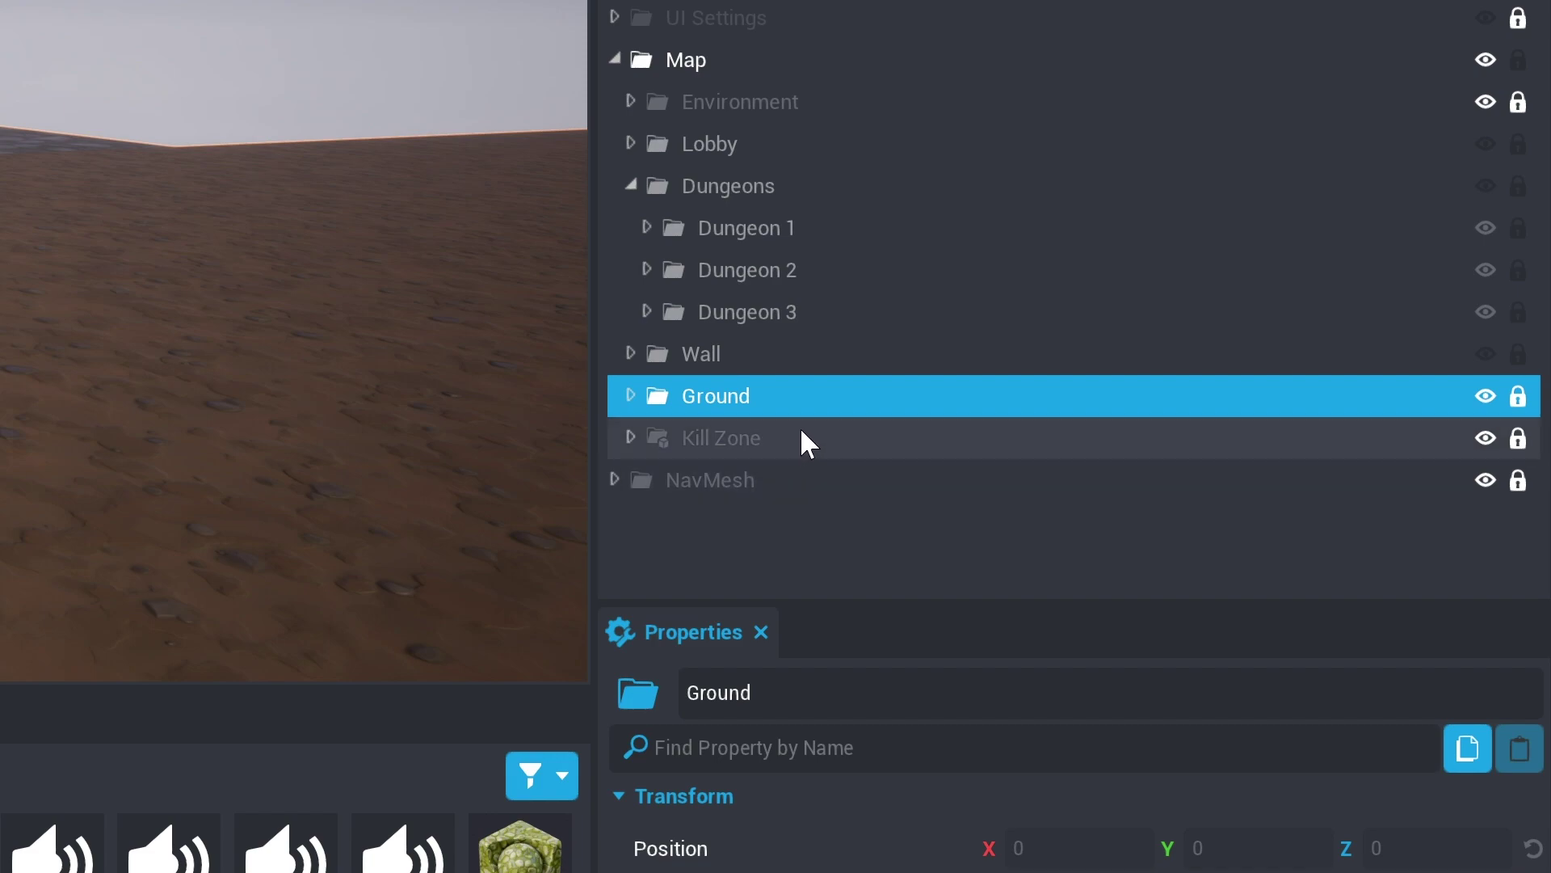
right_click_drag(347, 341, 347, 266)
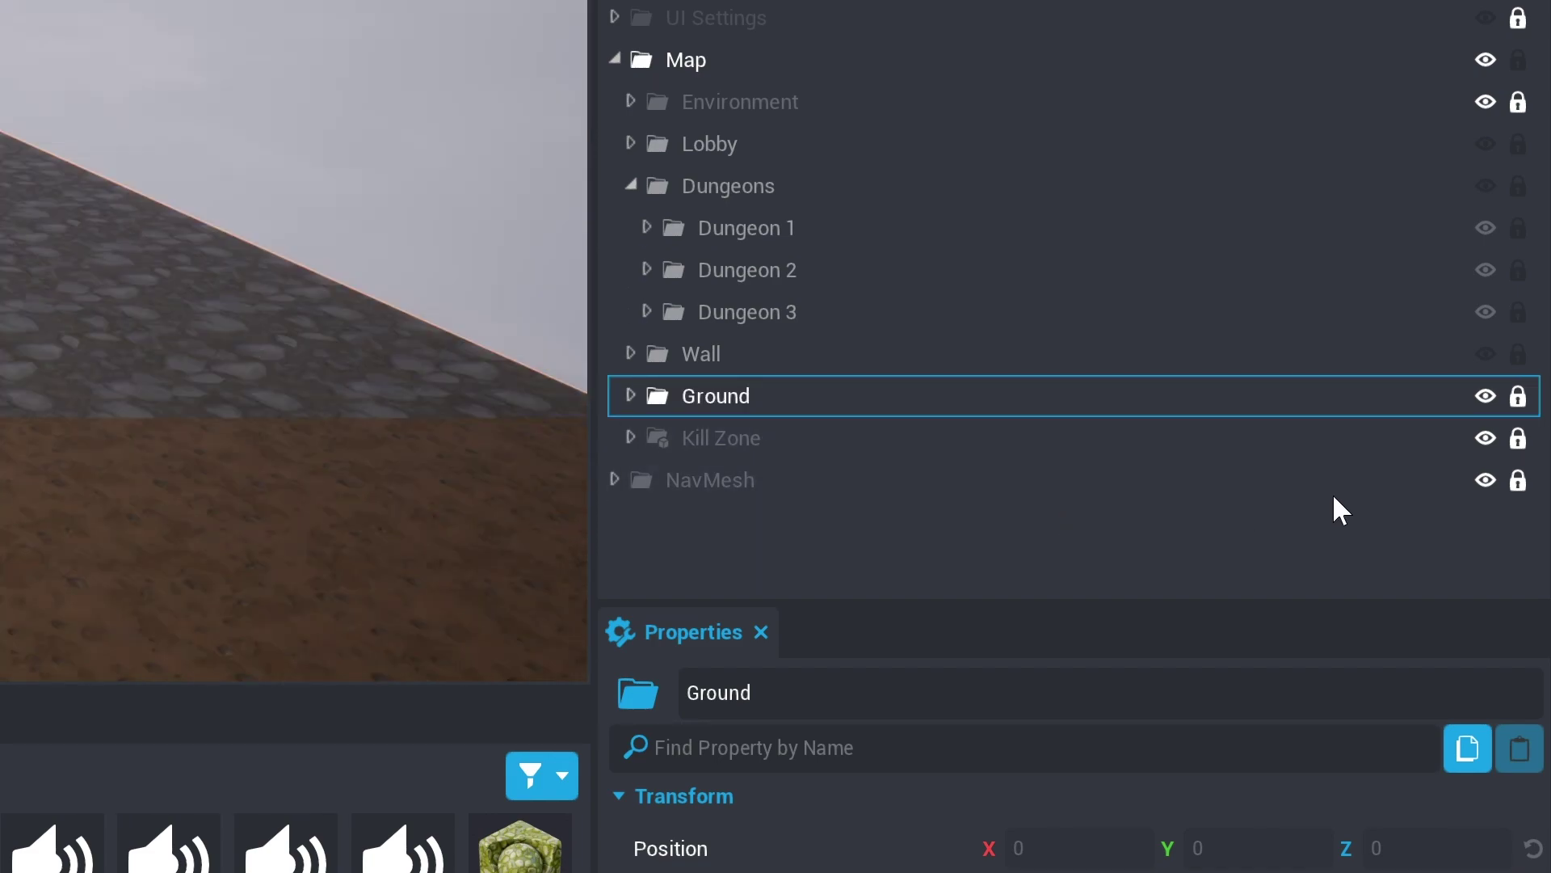
left_click(1487, 353)
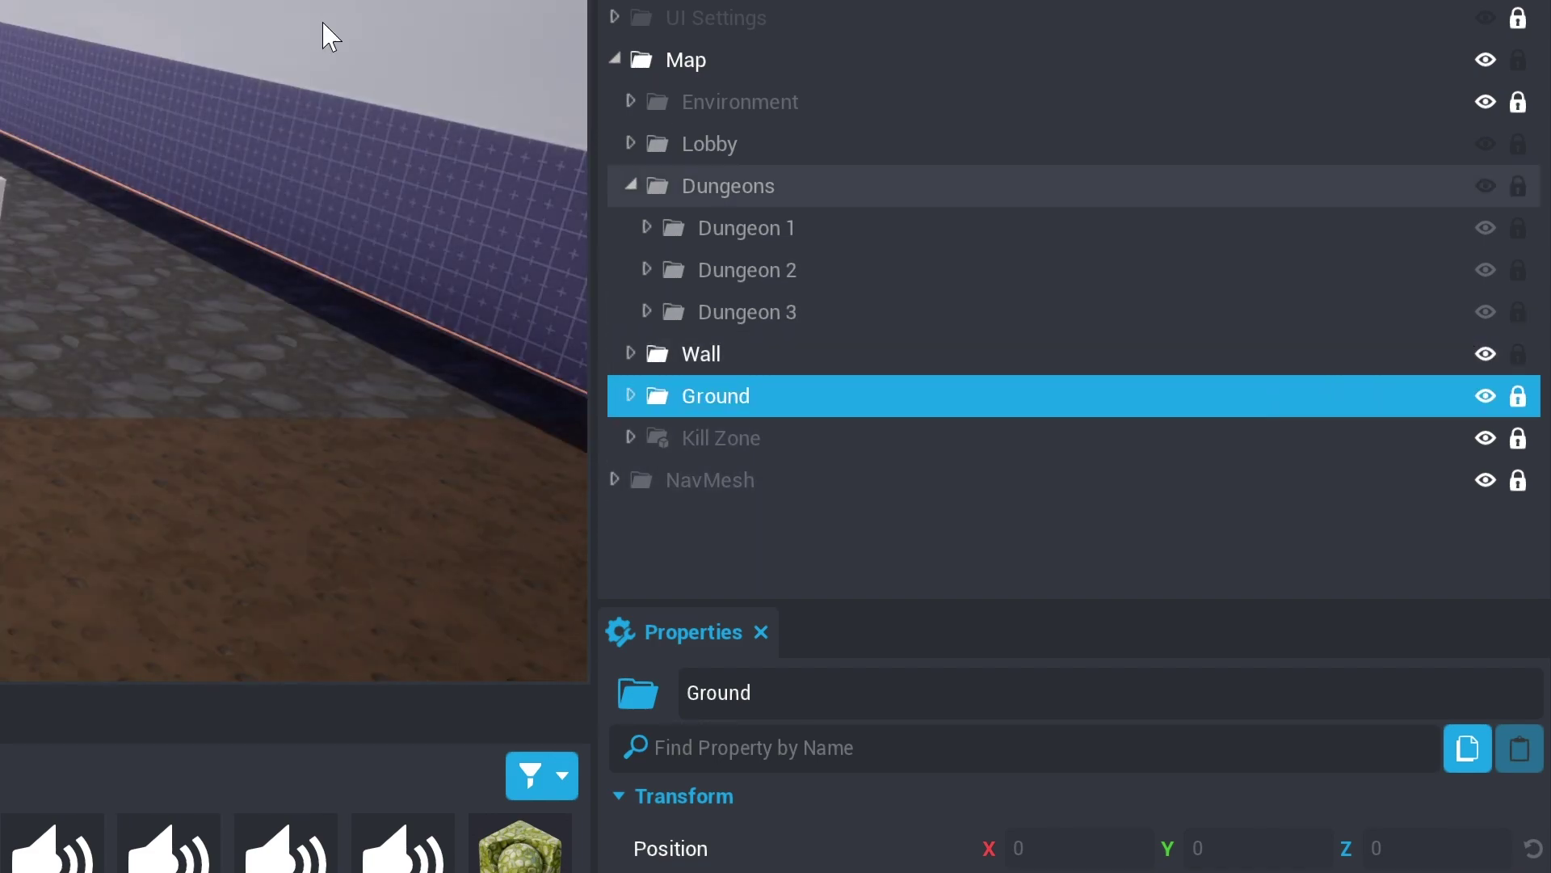
right_click_drag(329, 34, 311, 44)
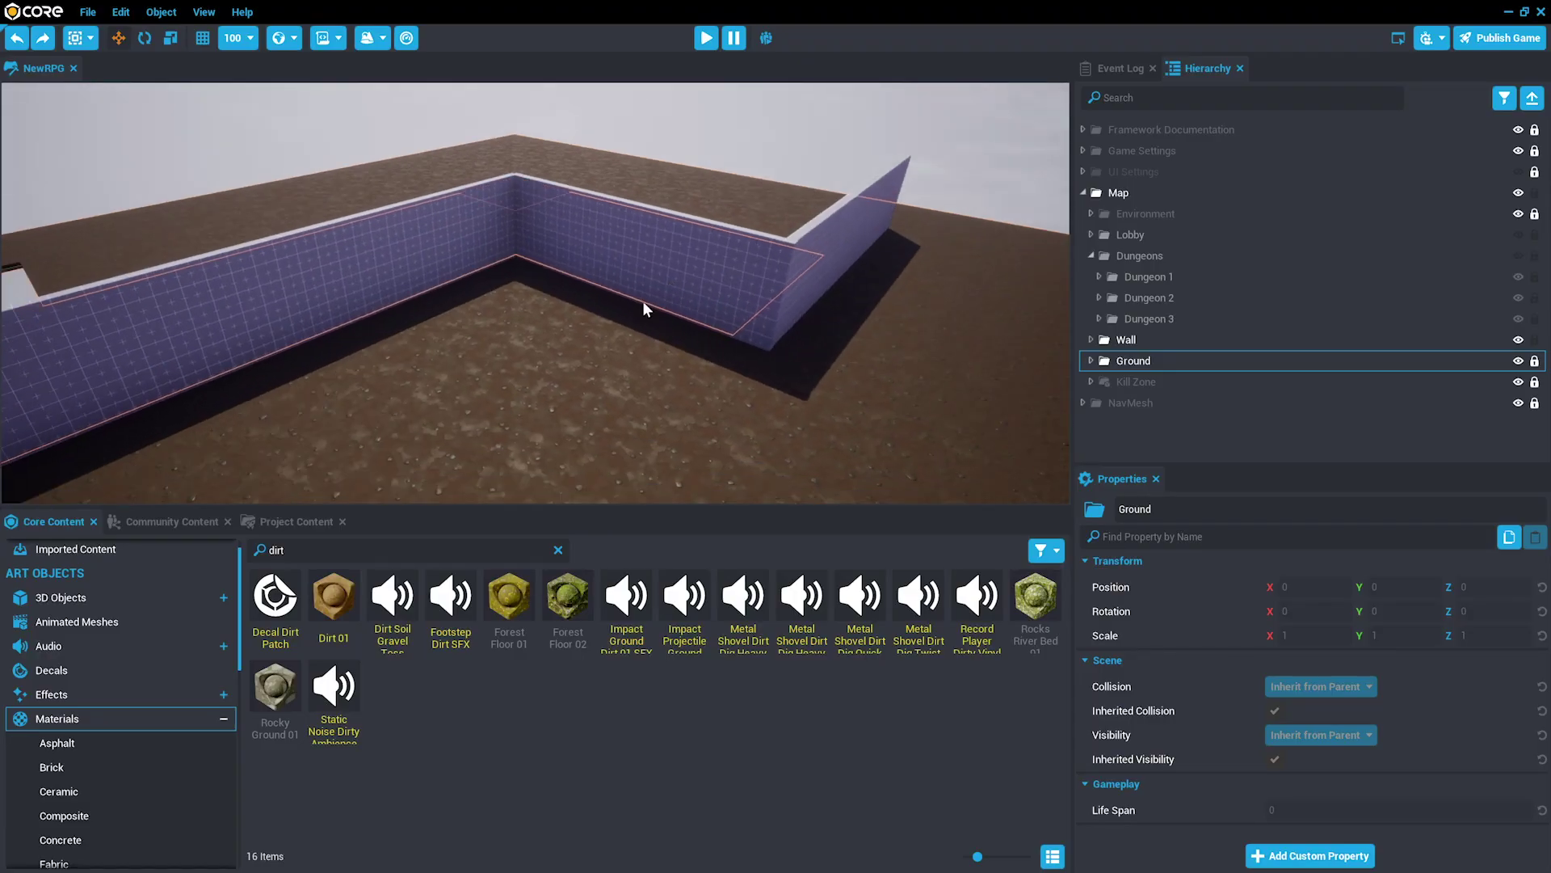
right_click_drag(644, 303, 513, 290)
right_click_drag(604, 296, 440, 231)
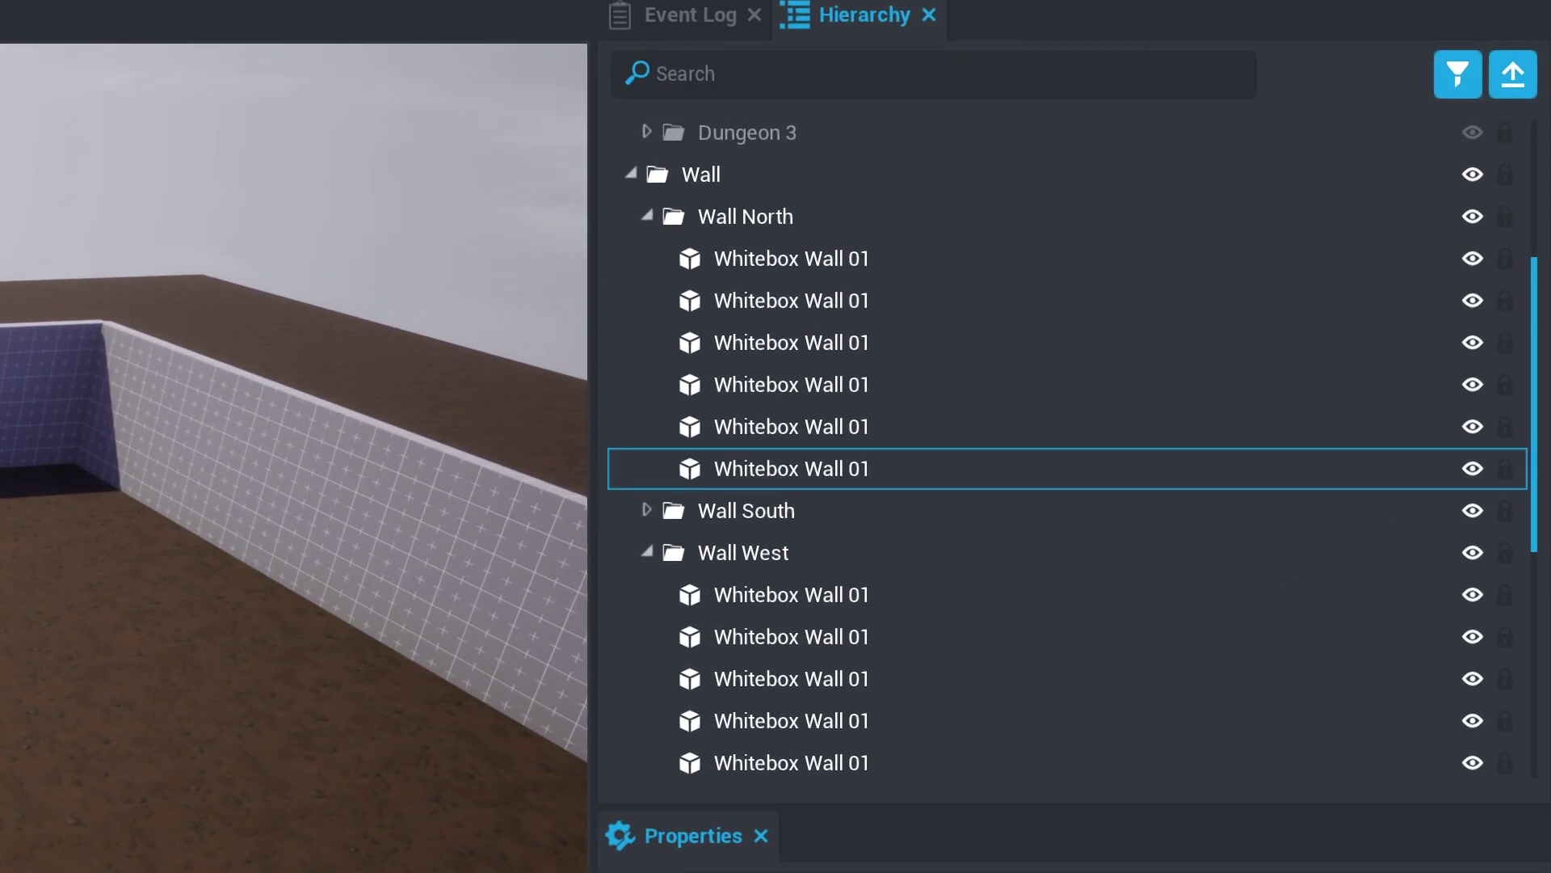
- Box-select the whitebox walls enclosing the wide ground section and add the missing Wall West segment to the selection
right_click(294, 300)
left_click(287, 319)
right_click_drag(97, 355, 340, 371)
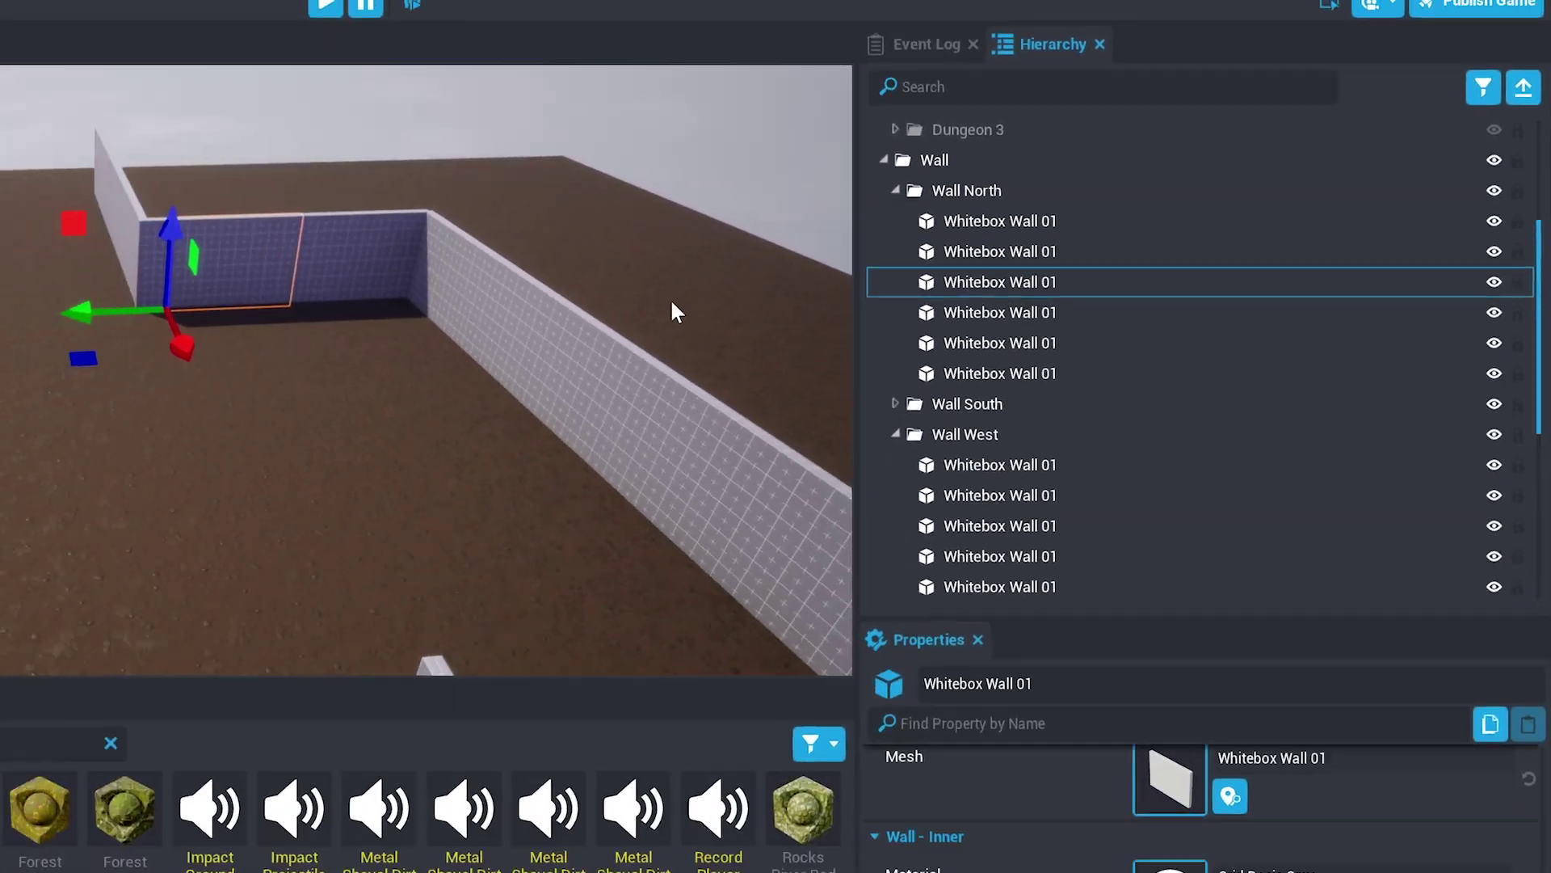
right_click_drag(671, 302, 573, 309)
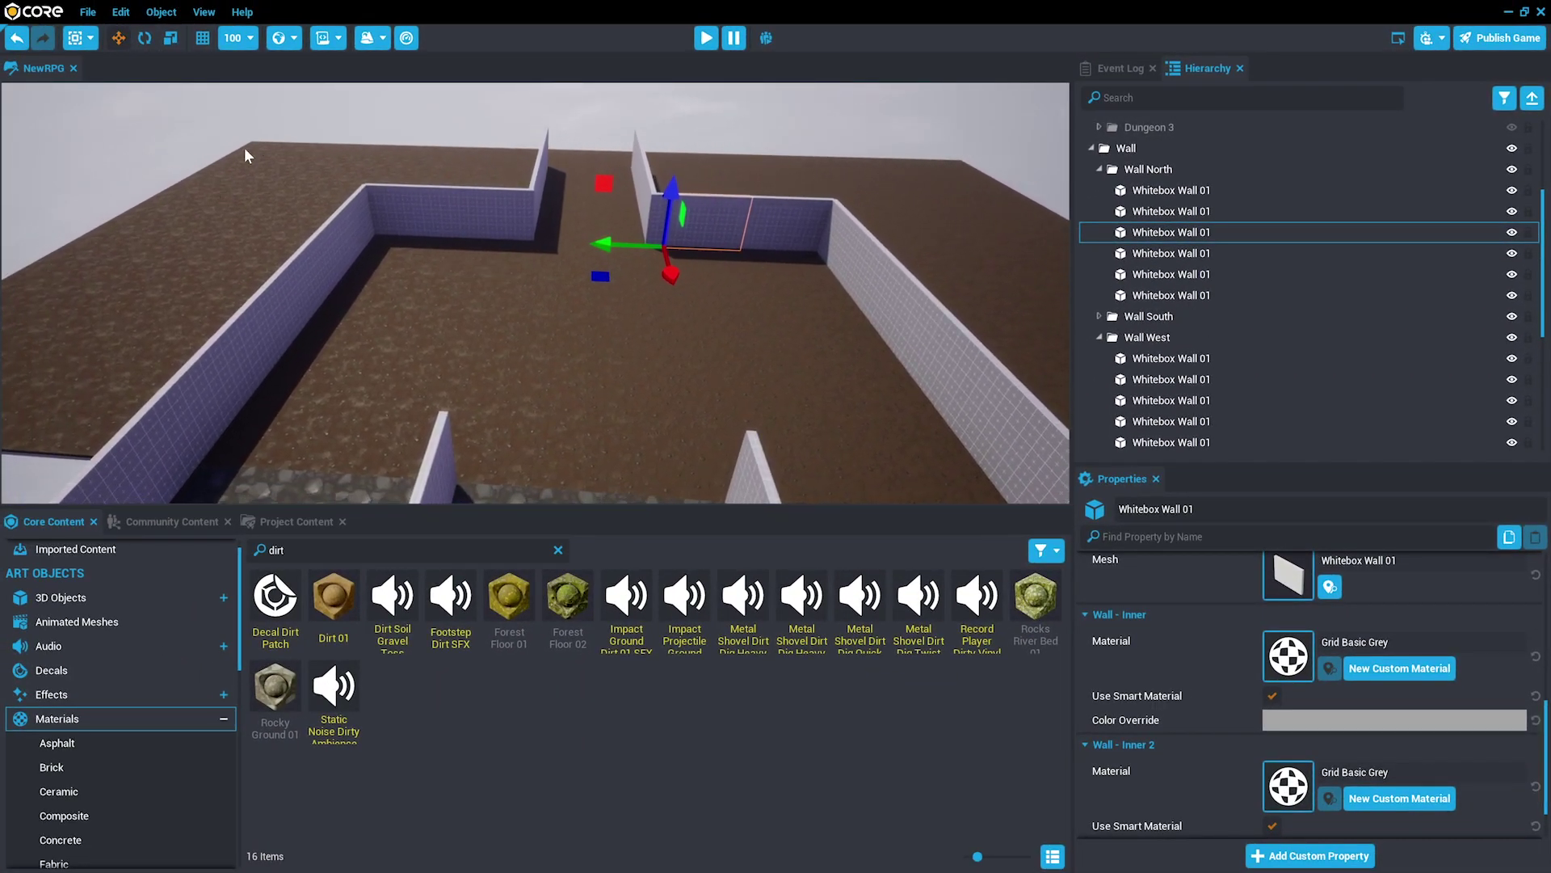
left_click_drag(280, 99, 1024, 464)
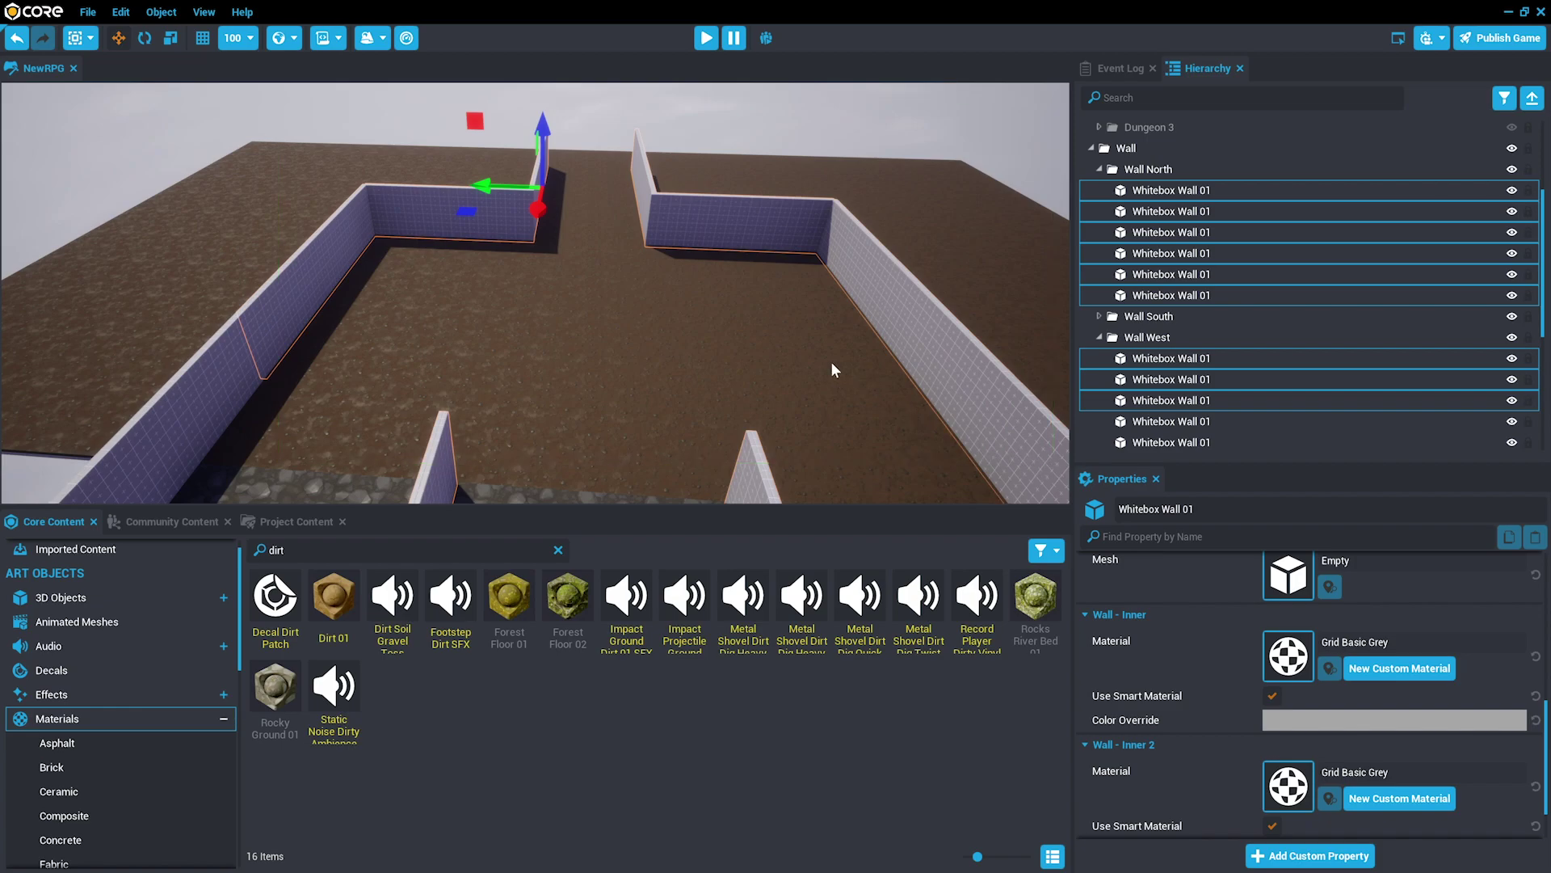
right_click_drag(832, 363, 985, 371)
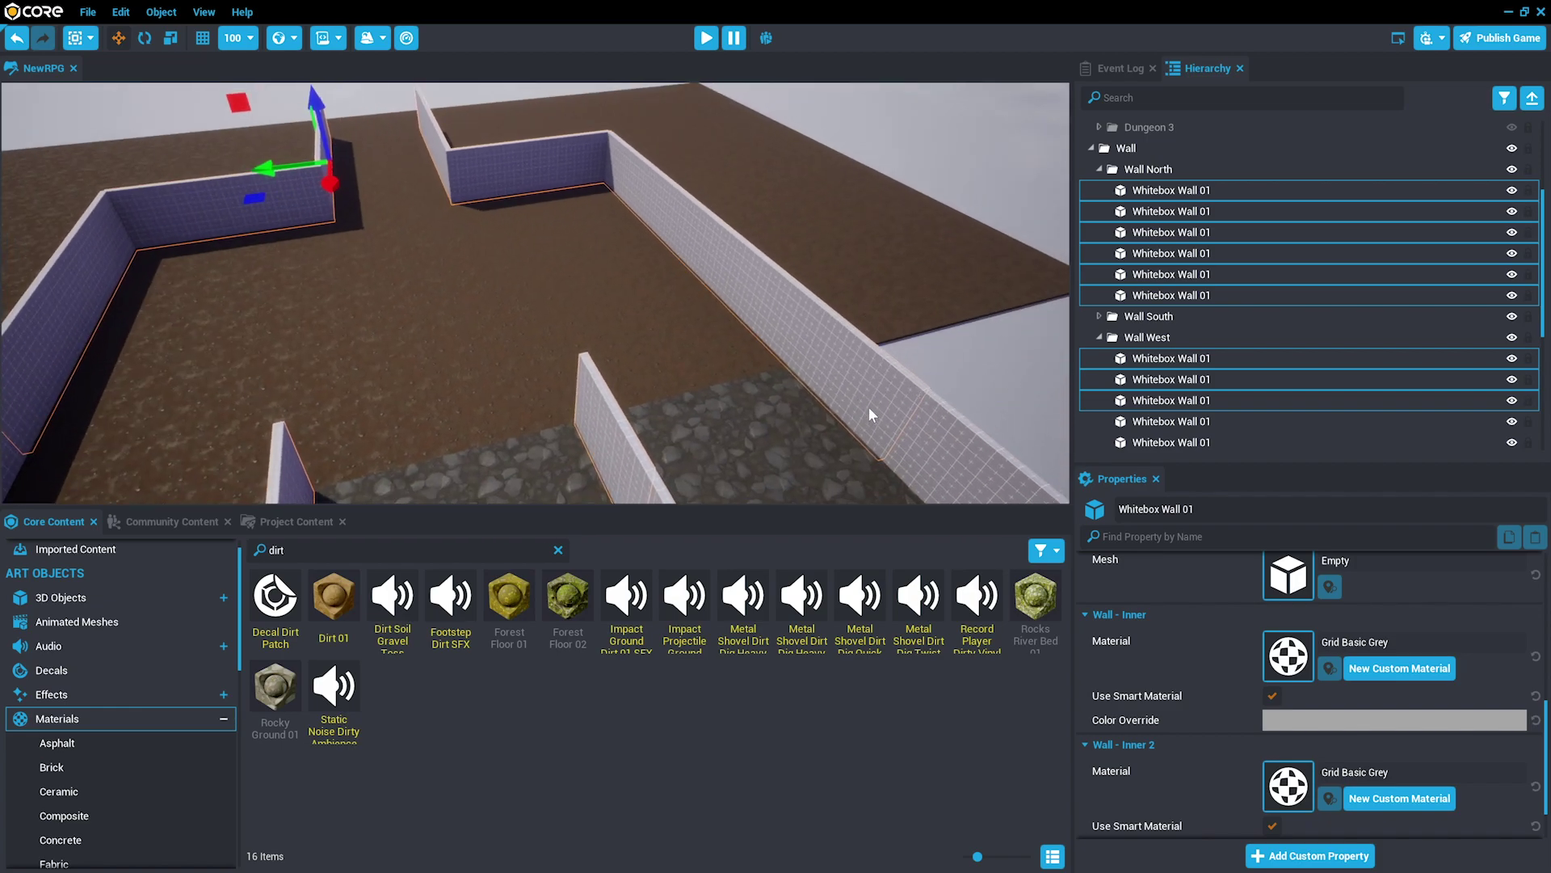
right_click_drag(308, 215, 64, 212)
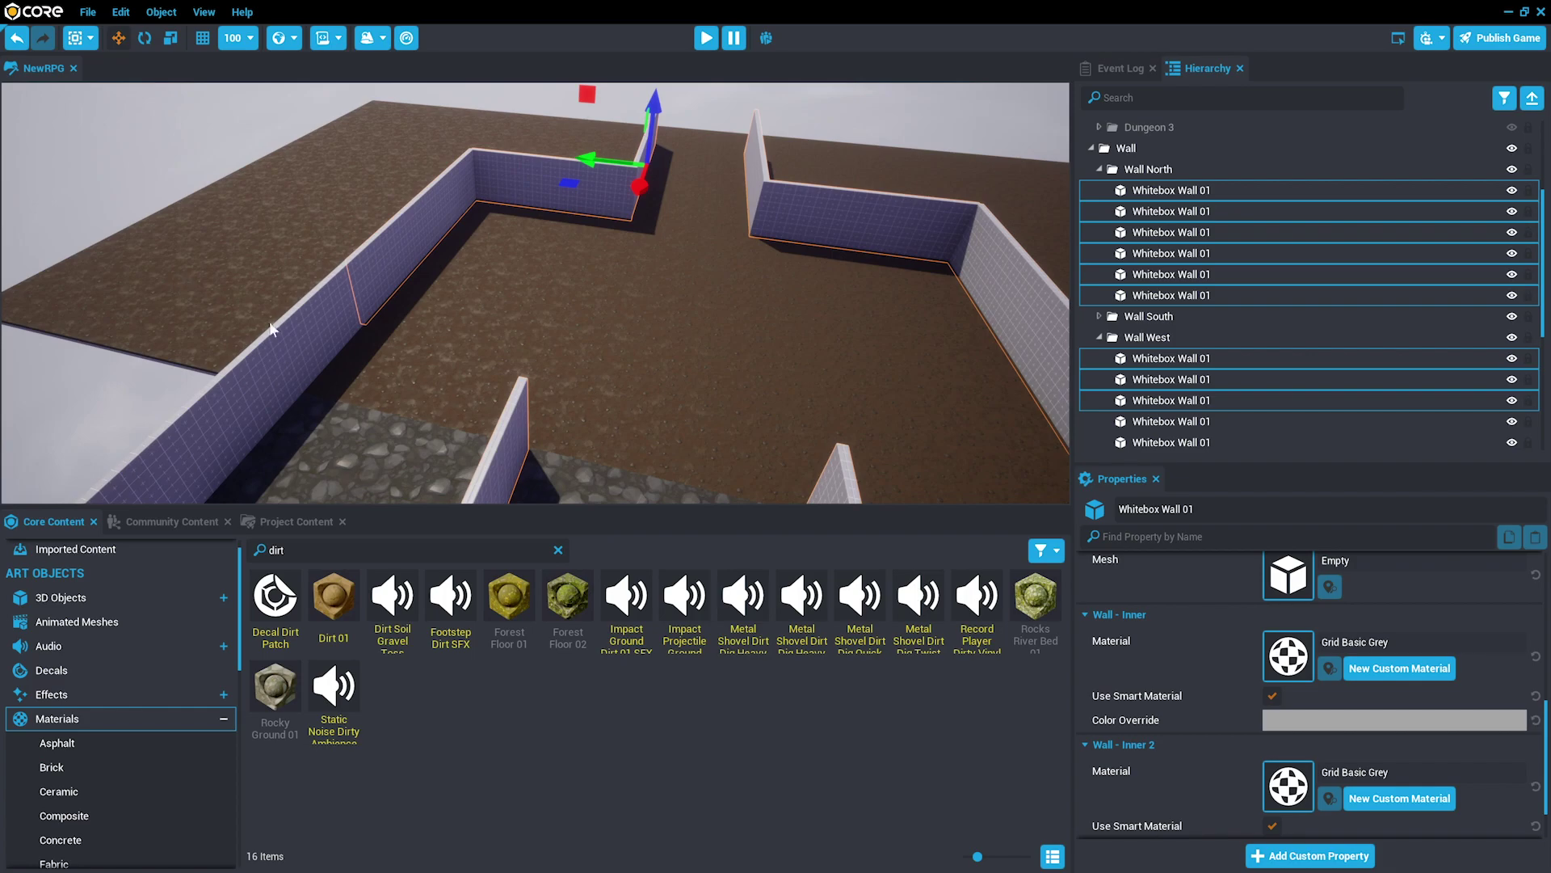
left_click(301, 332, "ctrl")
right_click_drag(706, 245, 892, 216)
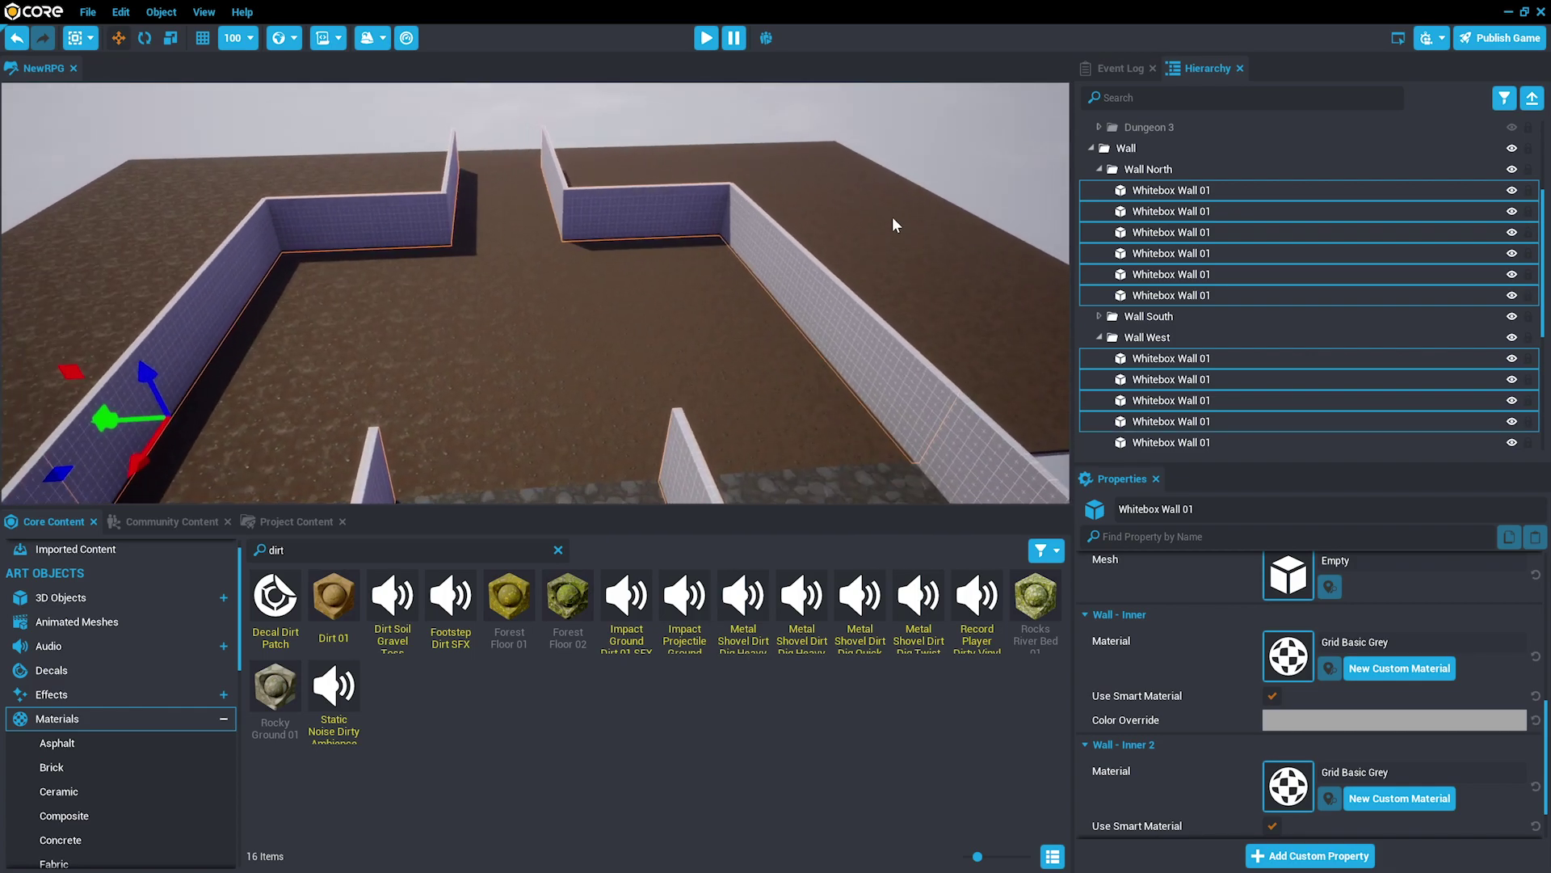
- Enlarge the properties area and look through the selected walls' rendering, mesh and inner wall material settings
scroll(1209, 323, "down", 3)
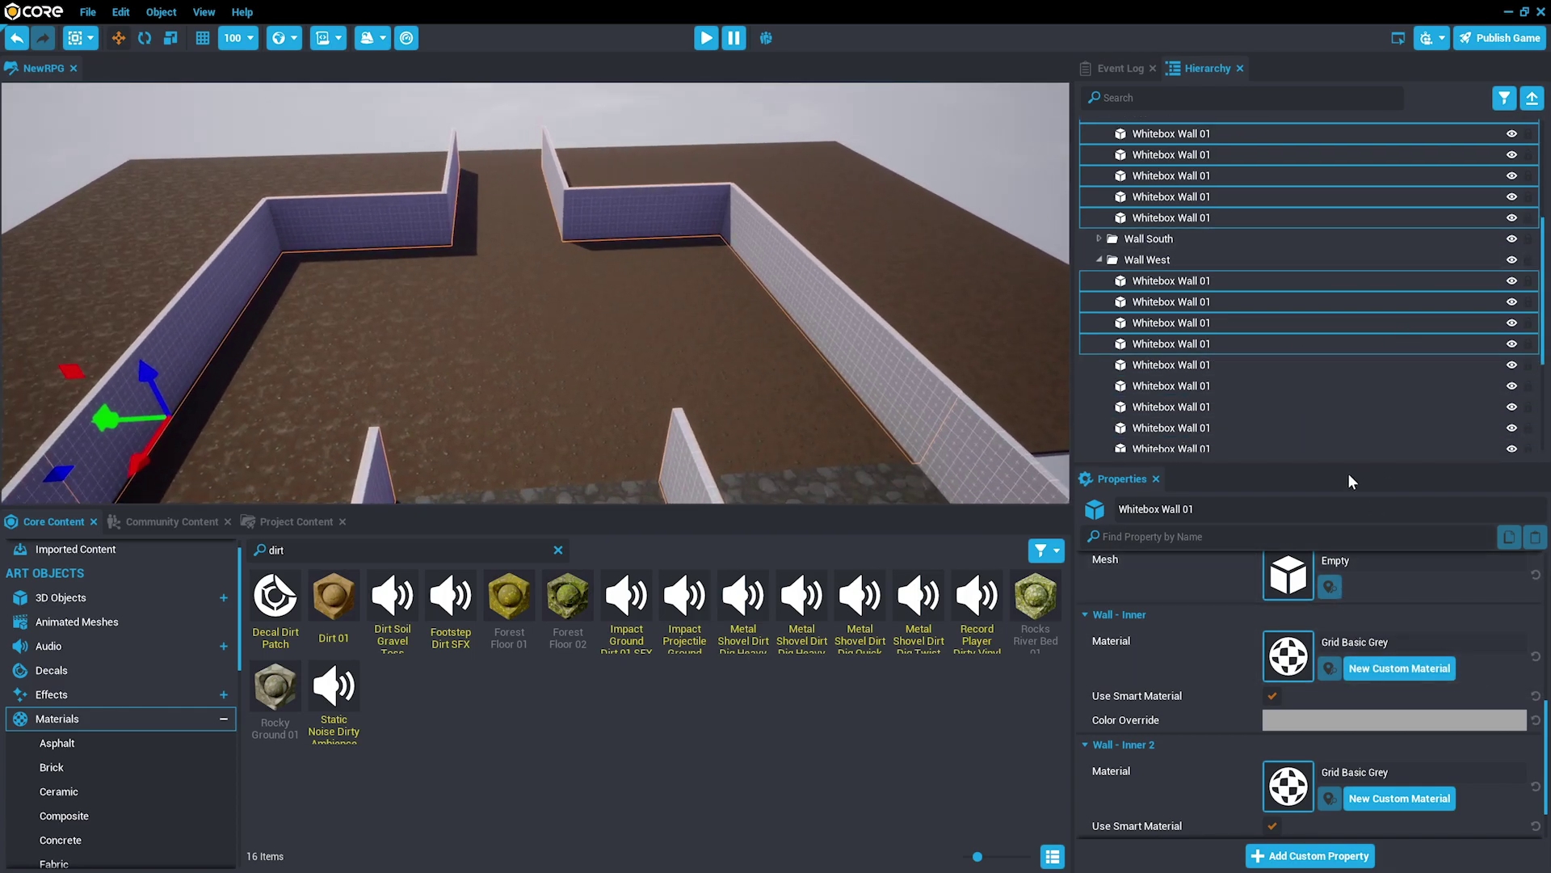
left_click_drag(1323, 463, 1333, 243)
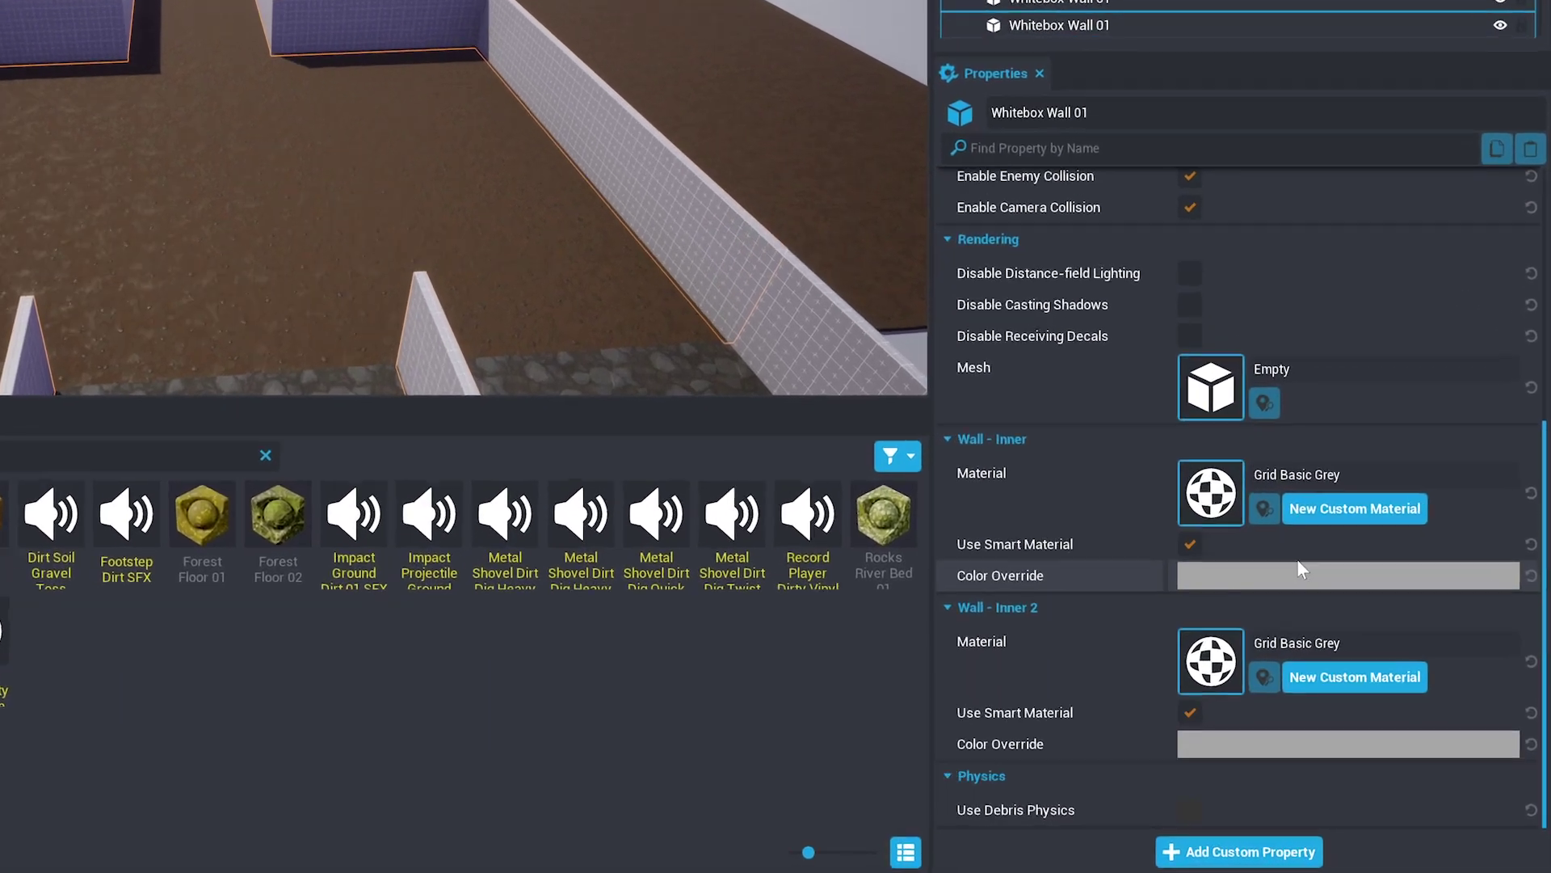
scroll(1301, 554, "up", 5)
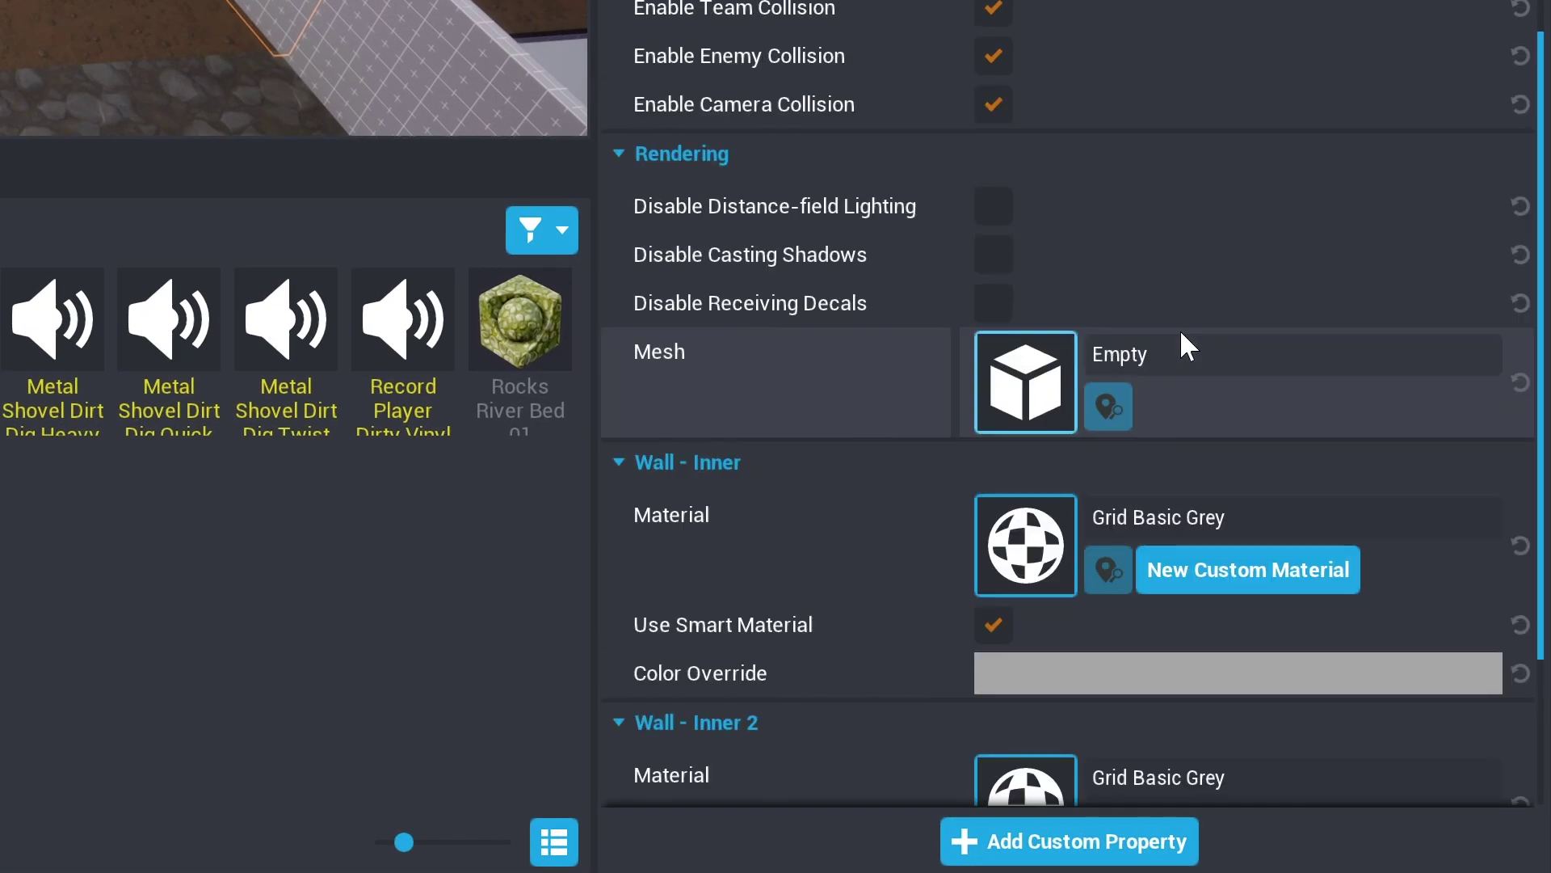
scroll(1309, 519, "down", 4)
scroll(1325, 513, "up", 4)
scroll(1223, 305, "up", 5)
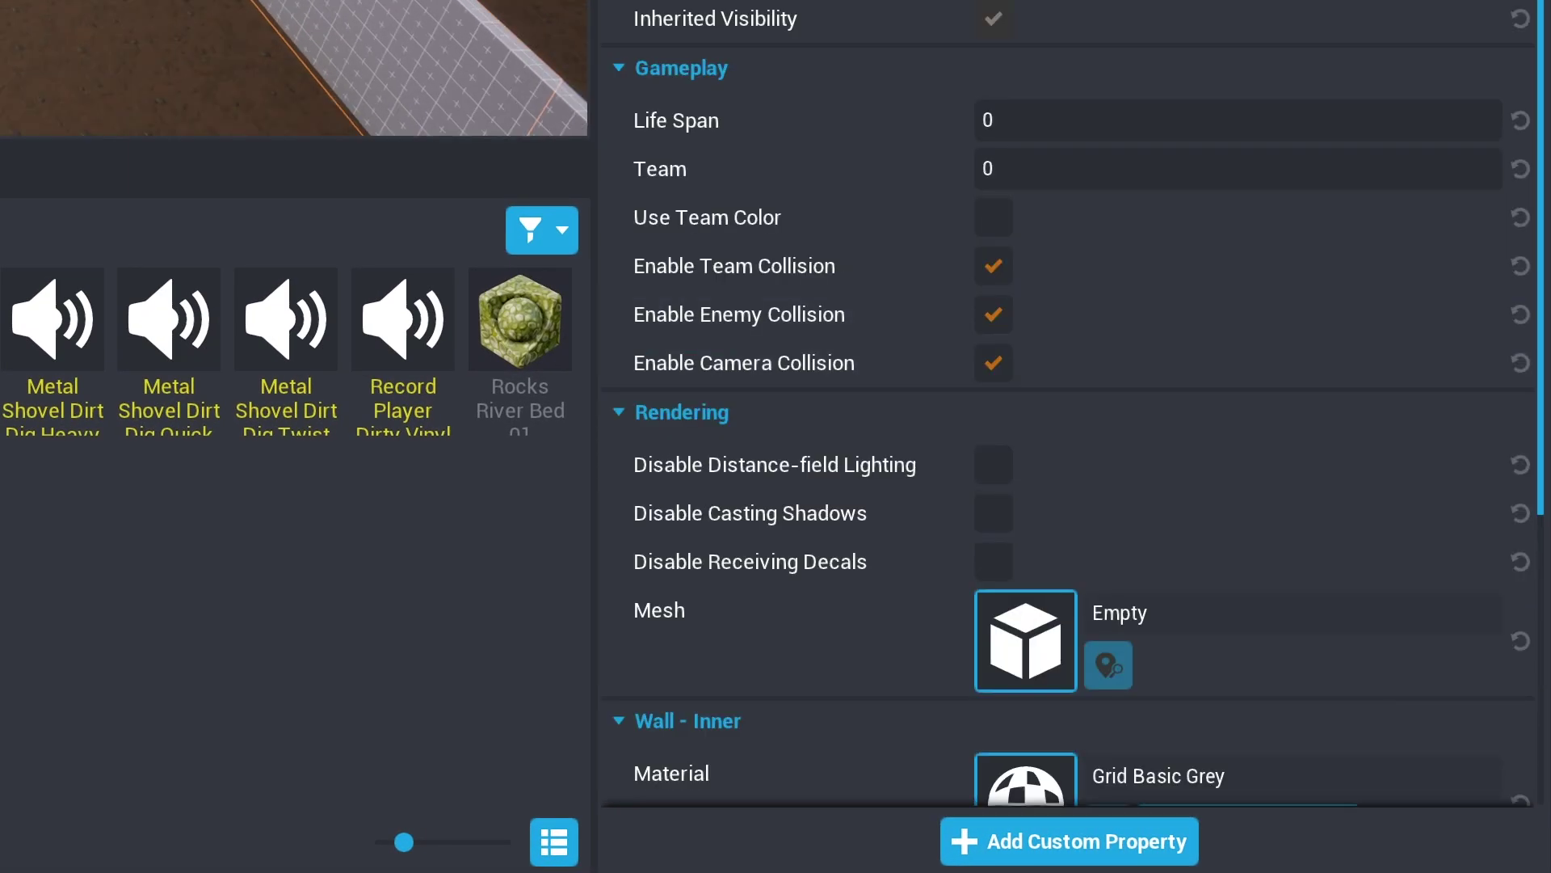
- Open the mesh choices for the selected walls, search for "castle" and browse to the Fantasy Castle Wall pieces
left_click(1025, 646)
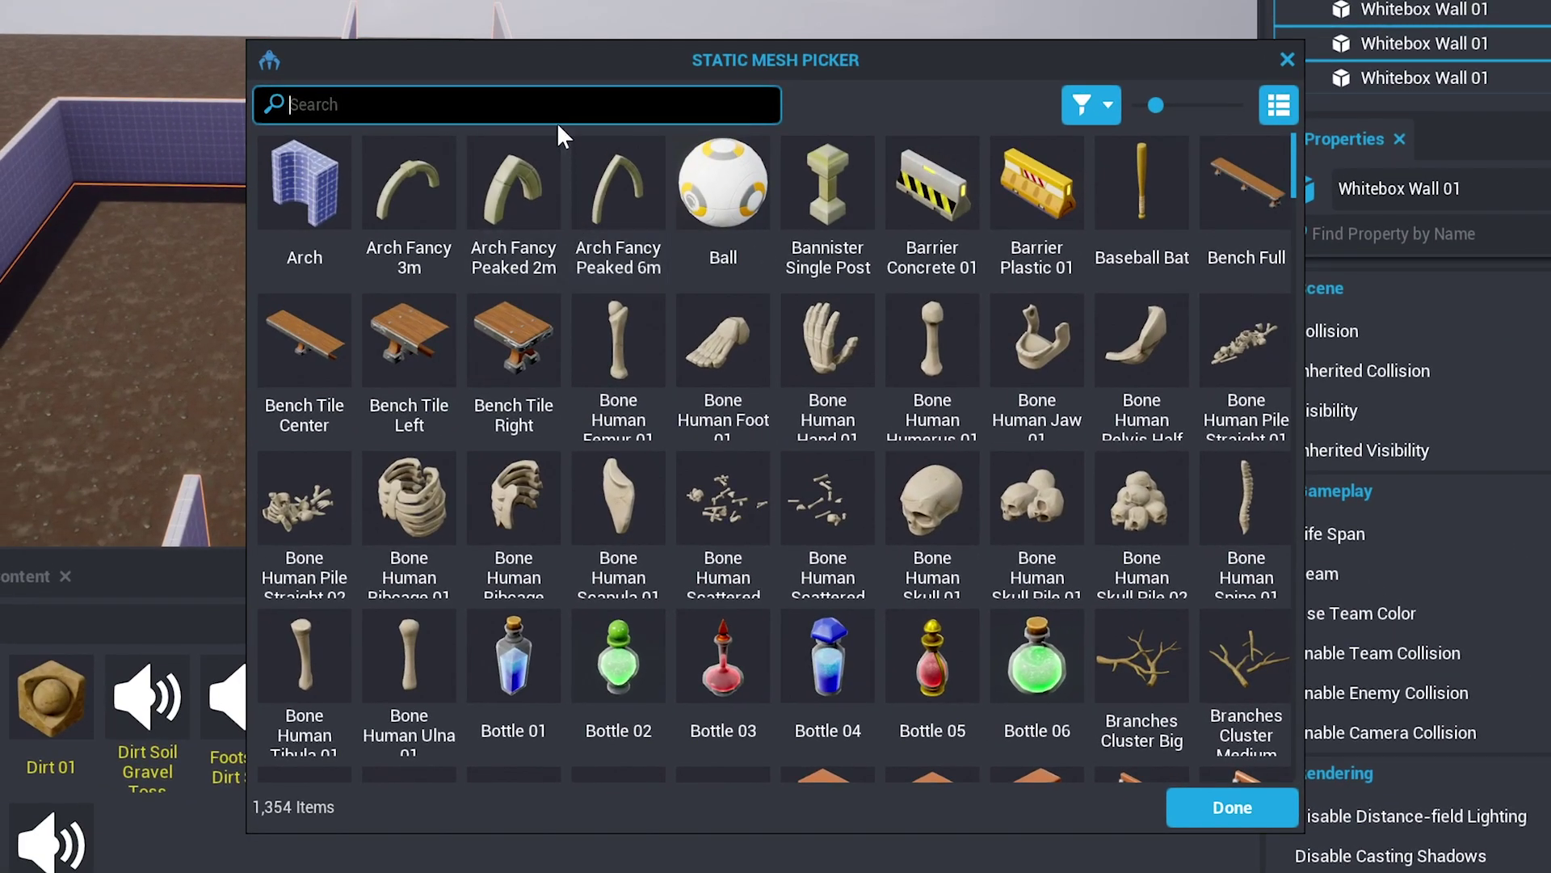
type("castle")
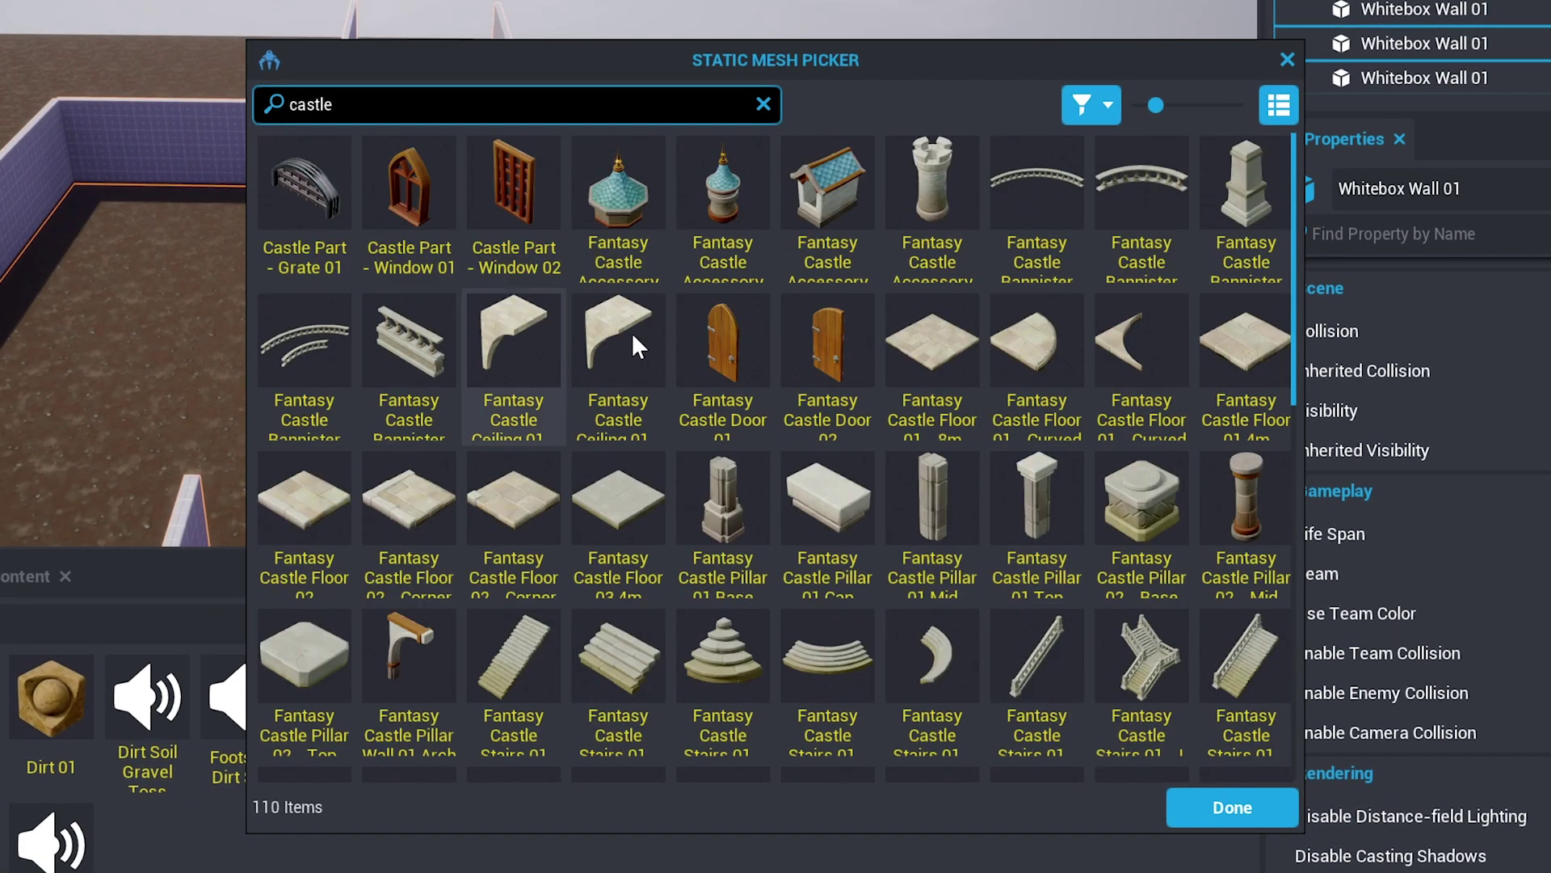
left_click(668, 514)
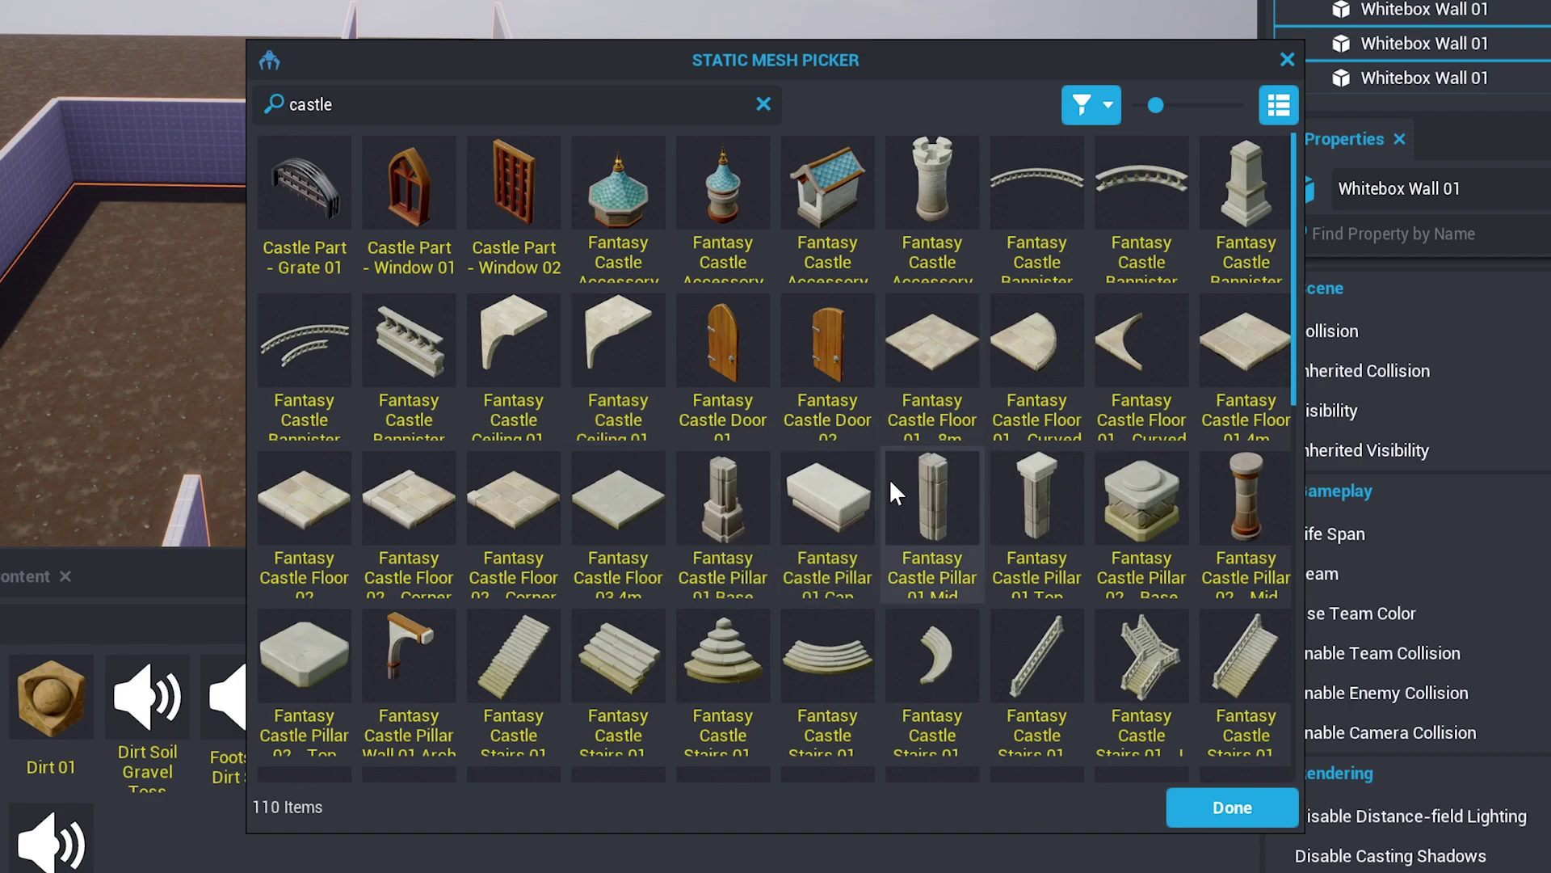
scroll(890, 479, "down", 5)
scroll(756, 502, "down", 3)
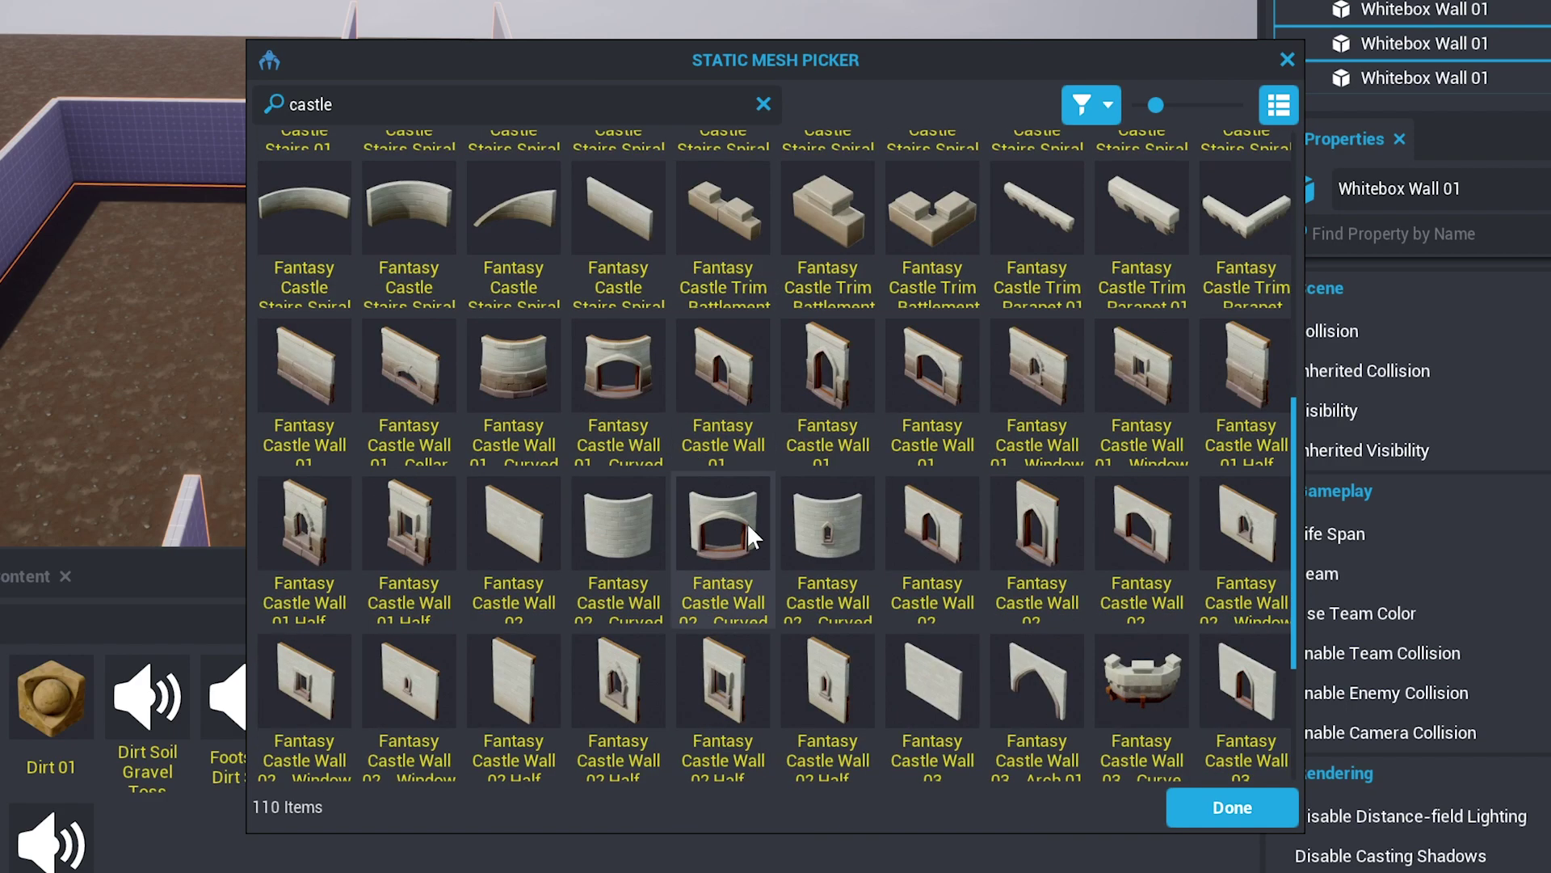
scroll(747, 522, "down", 2)
scroll(849, 509, "down", 2)
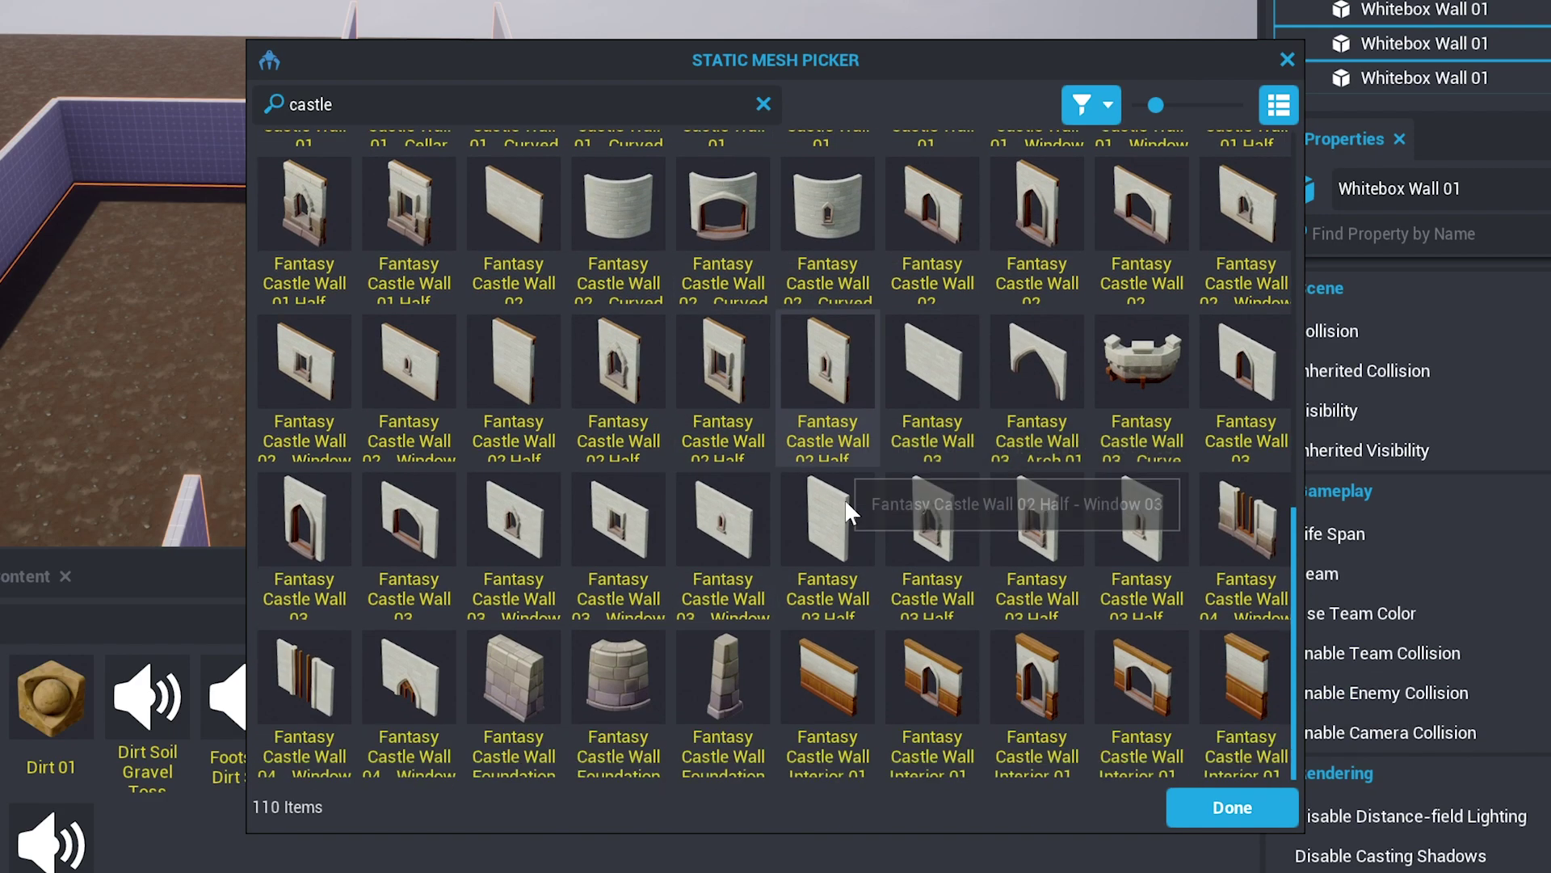
- Try Fantasy Castle Wall 03 - Arch 01 and Fantasy Castle Wall 01 - Cellar, and set the walls' mesh to Fantasy Castle Wall 01
left_click(1036, 368)
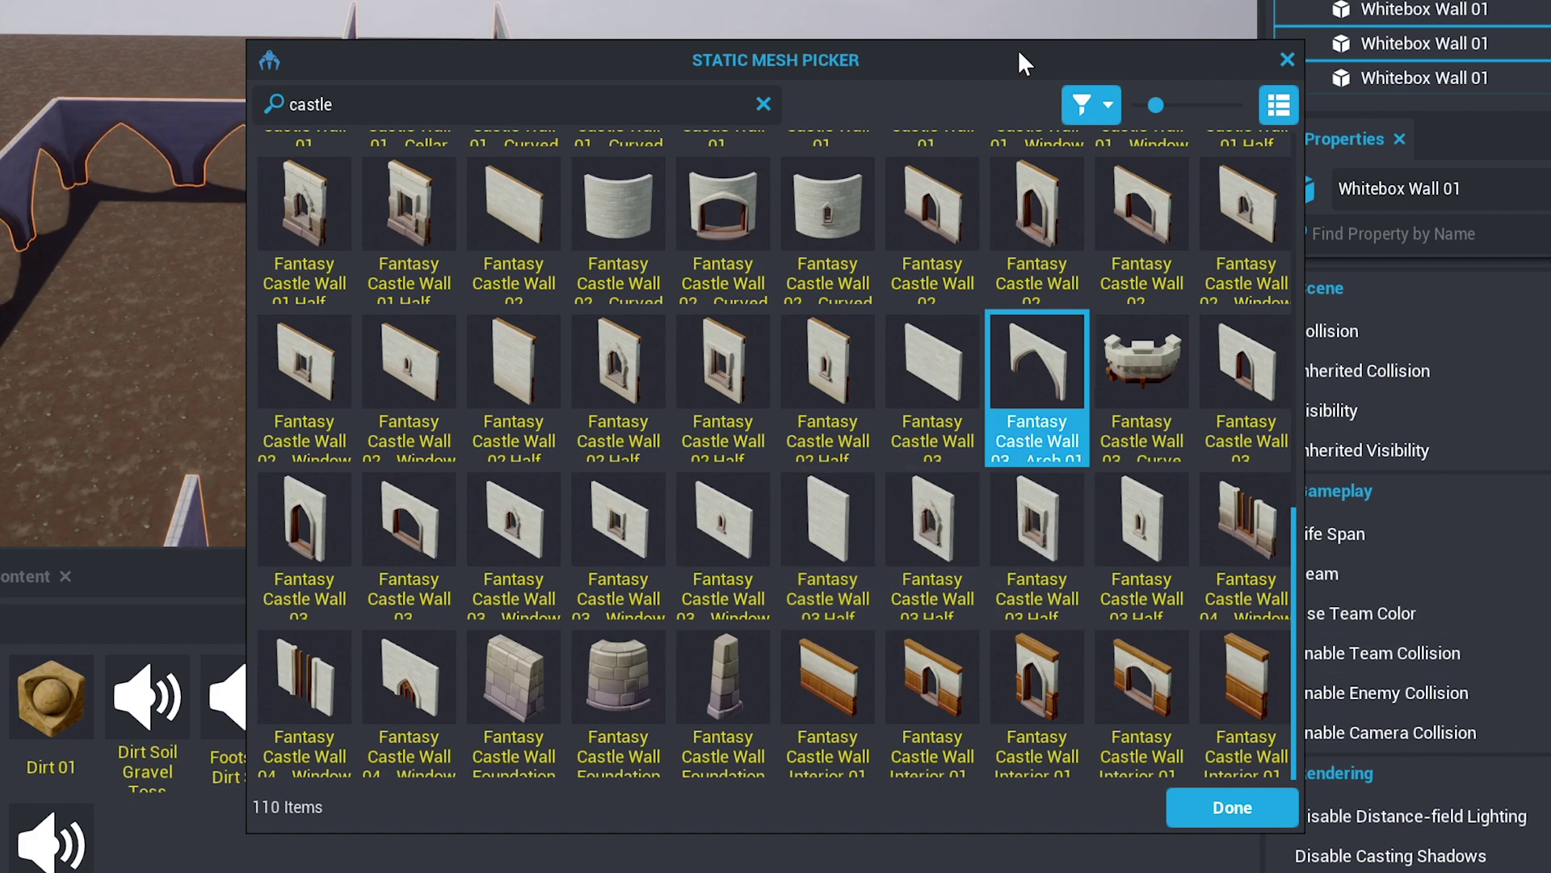
scroll(386, 324, "up", 2)
left_click(386, 298)
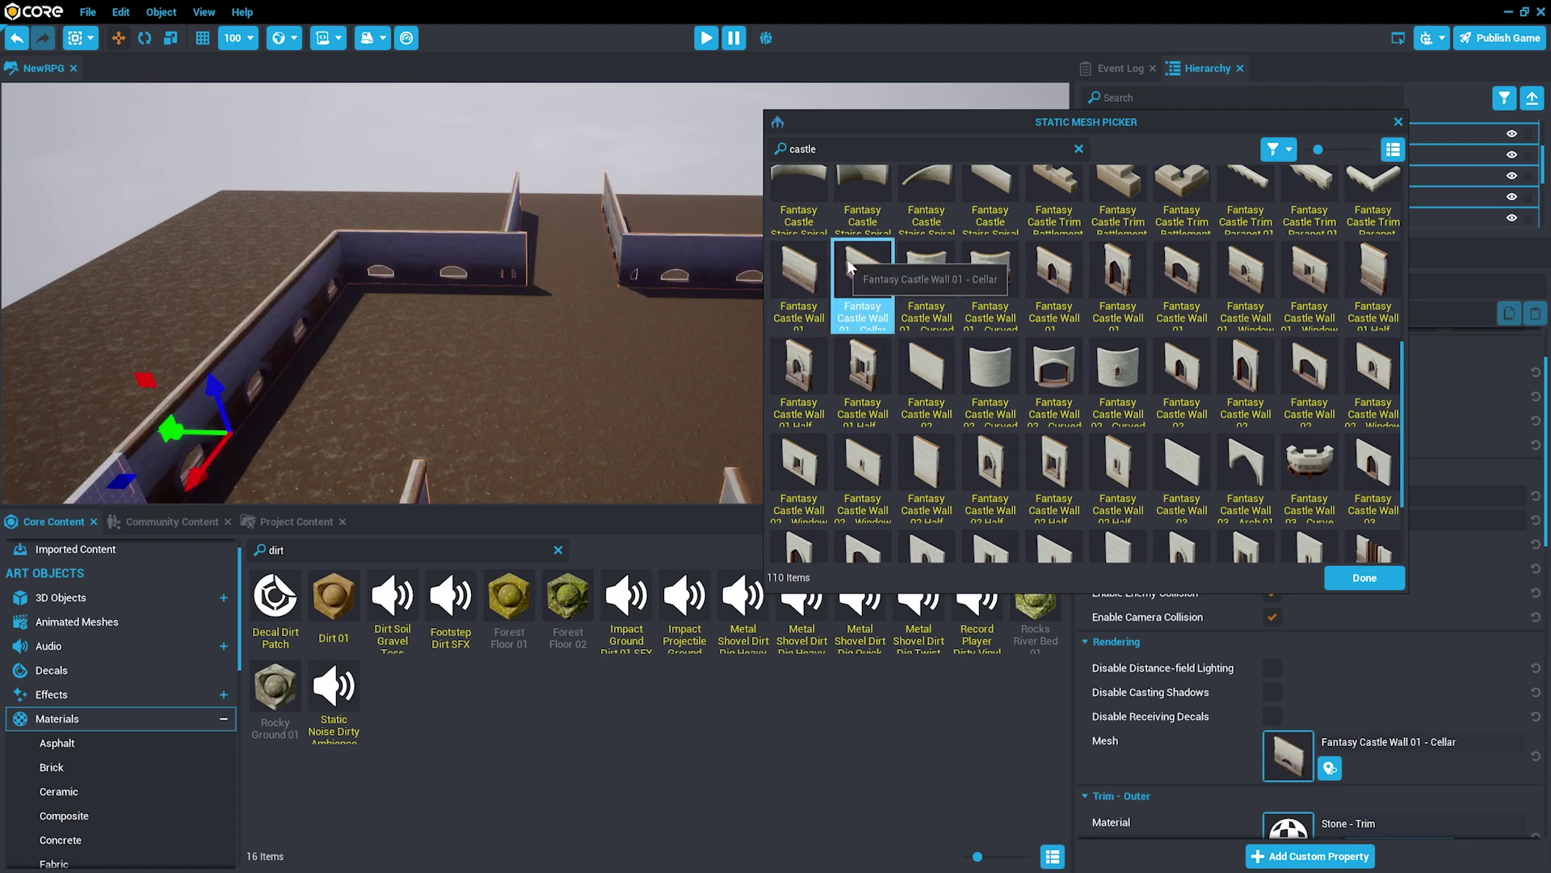
left_click(800, 282)
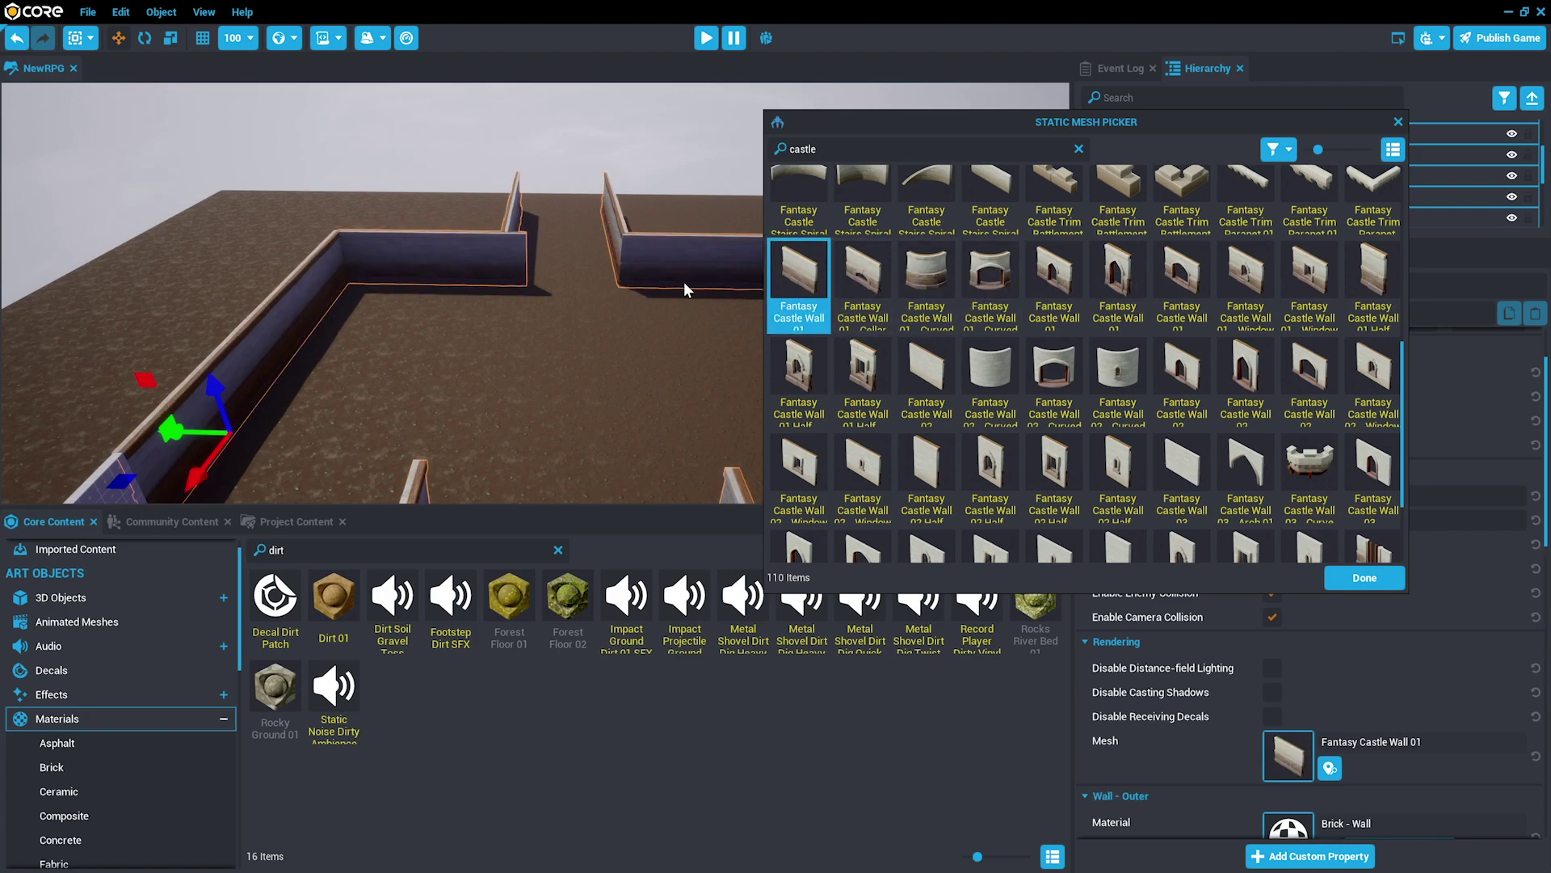
- Check the selected walls from several angles and try Fantasy Castle Wall 02 as their mesh
right_click_drag(663, 260, 998, 300)
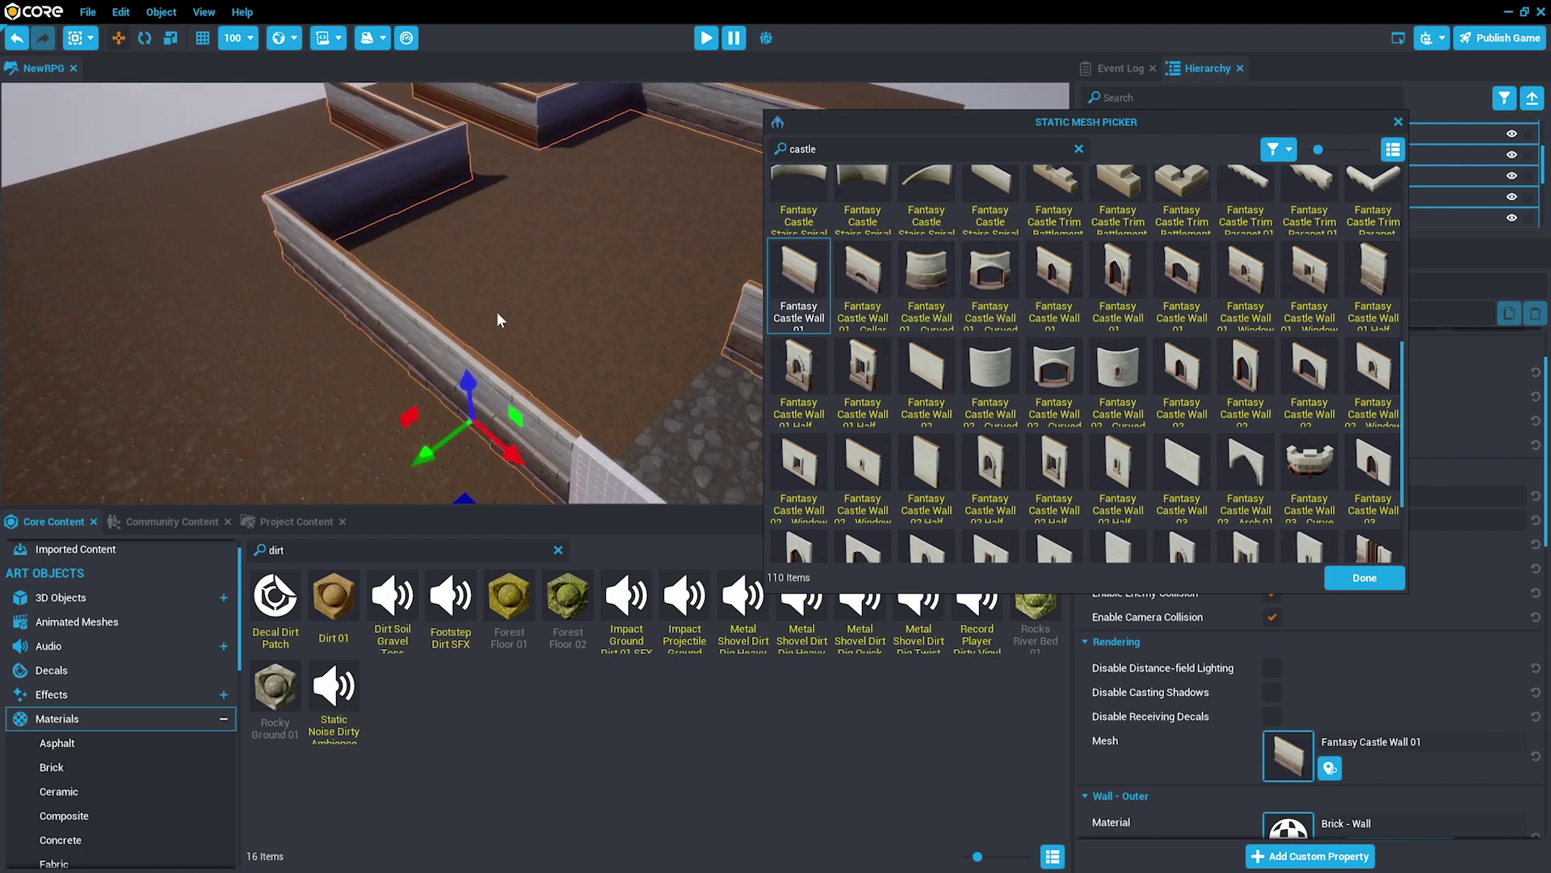
scroll(776, 279, "down", 1)
right_click_drag(544, 269, 441, 226)
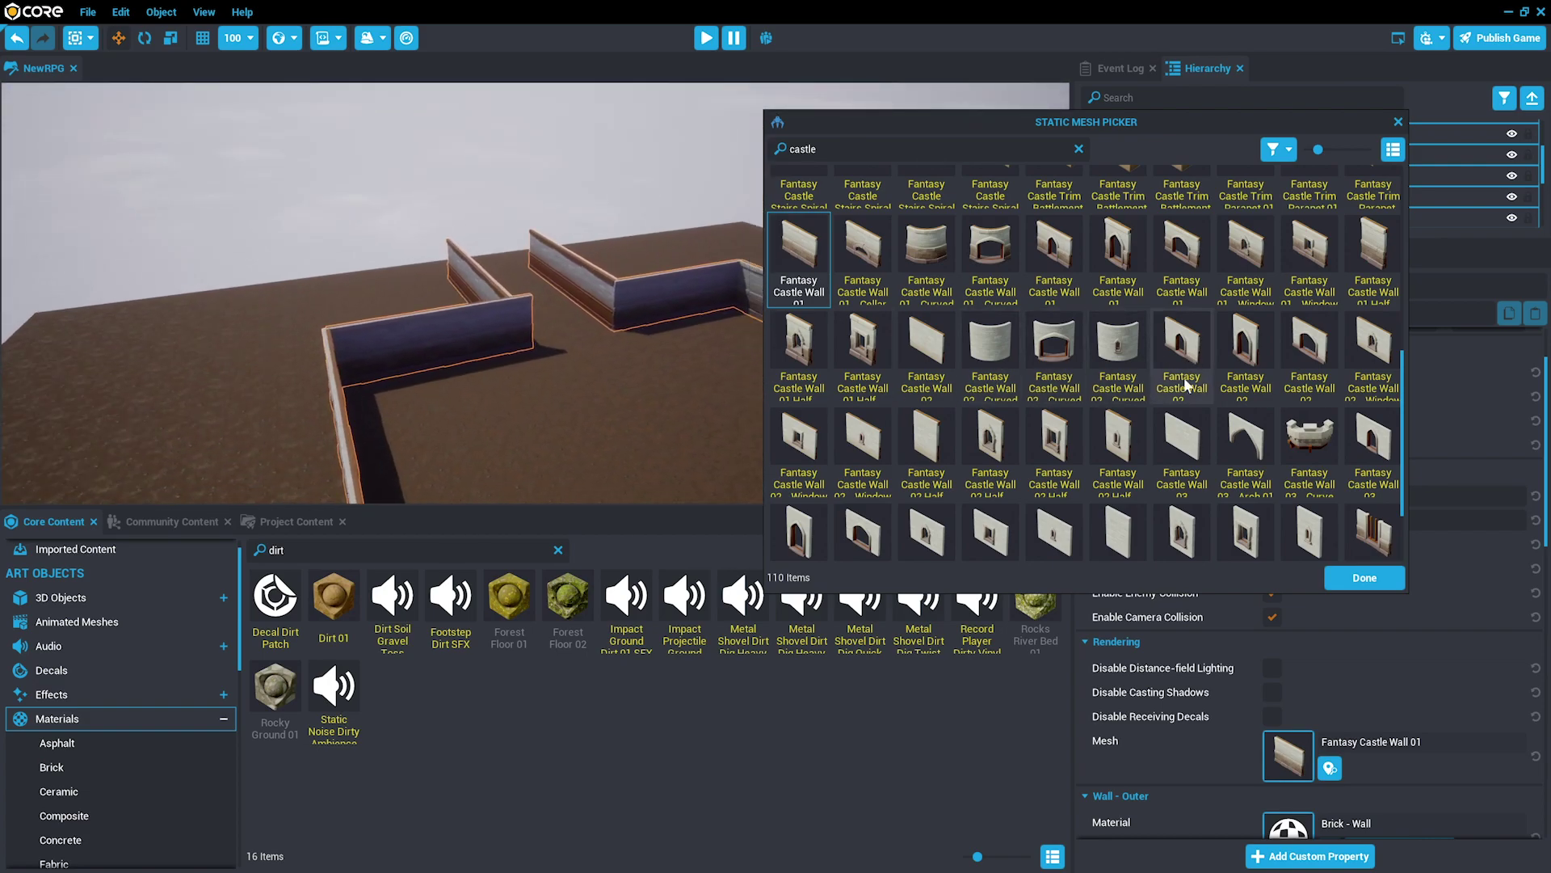
scroll(1204, 365, "up", 3)
scroll(1204, 365, "down", 5)
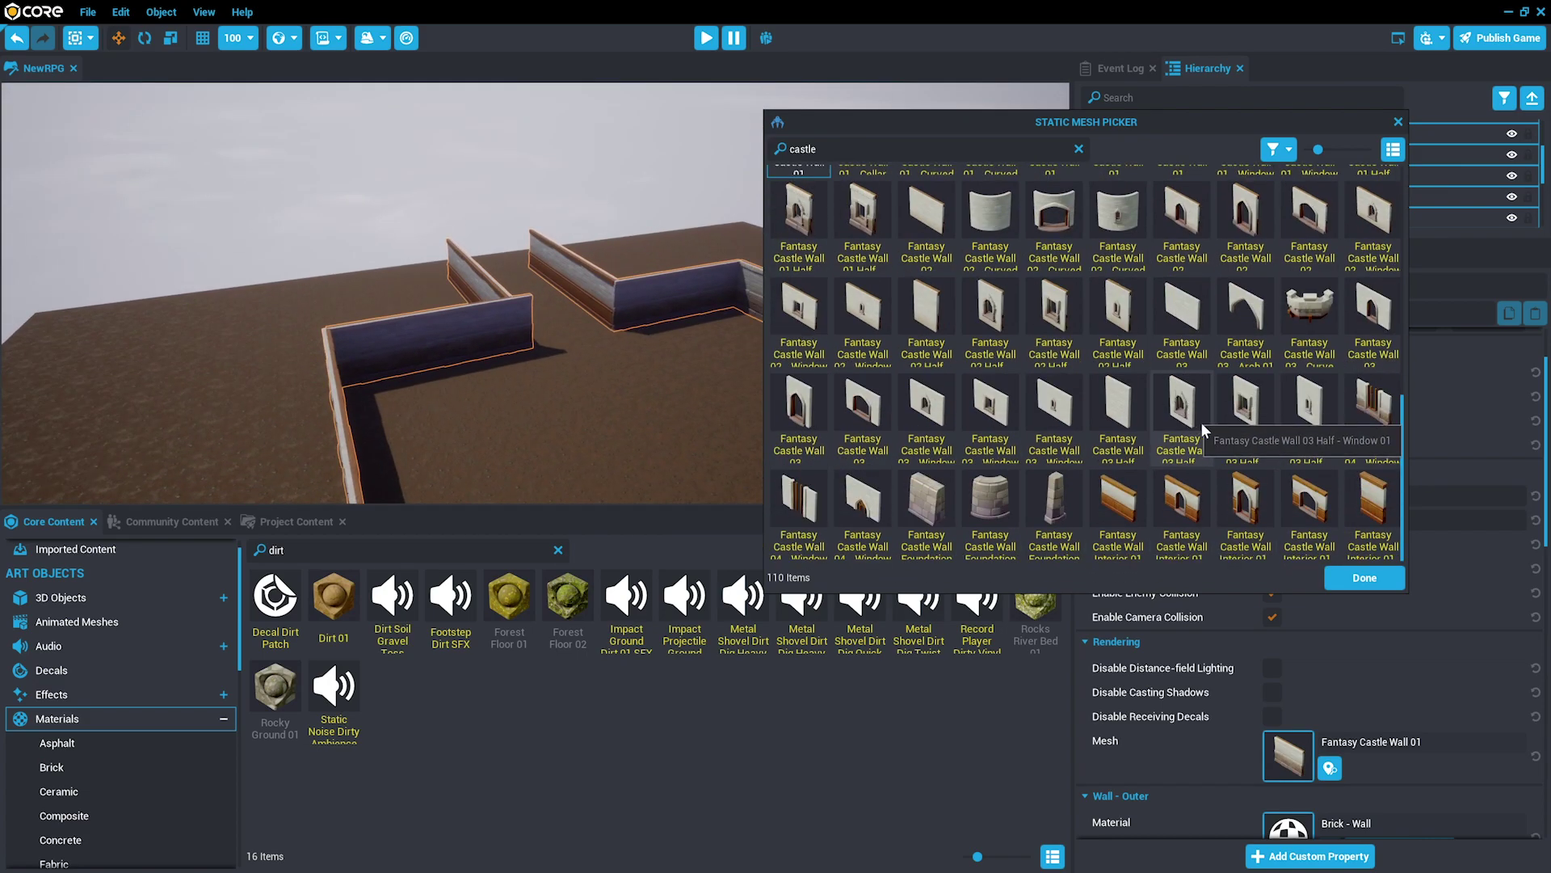
left_click(1118, 494)
right_click_drag(664, 396, 559, 375)
key("a")
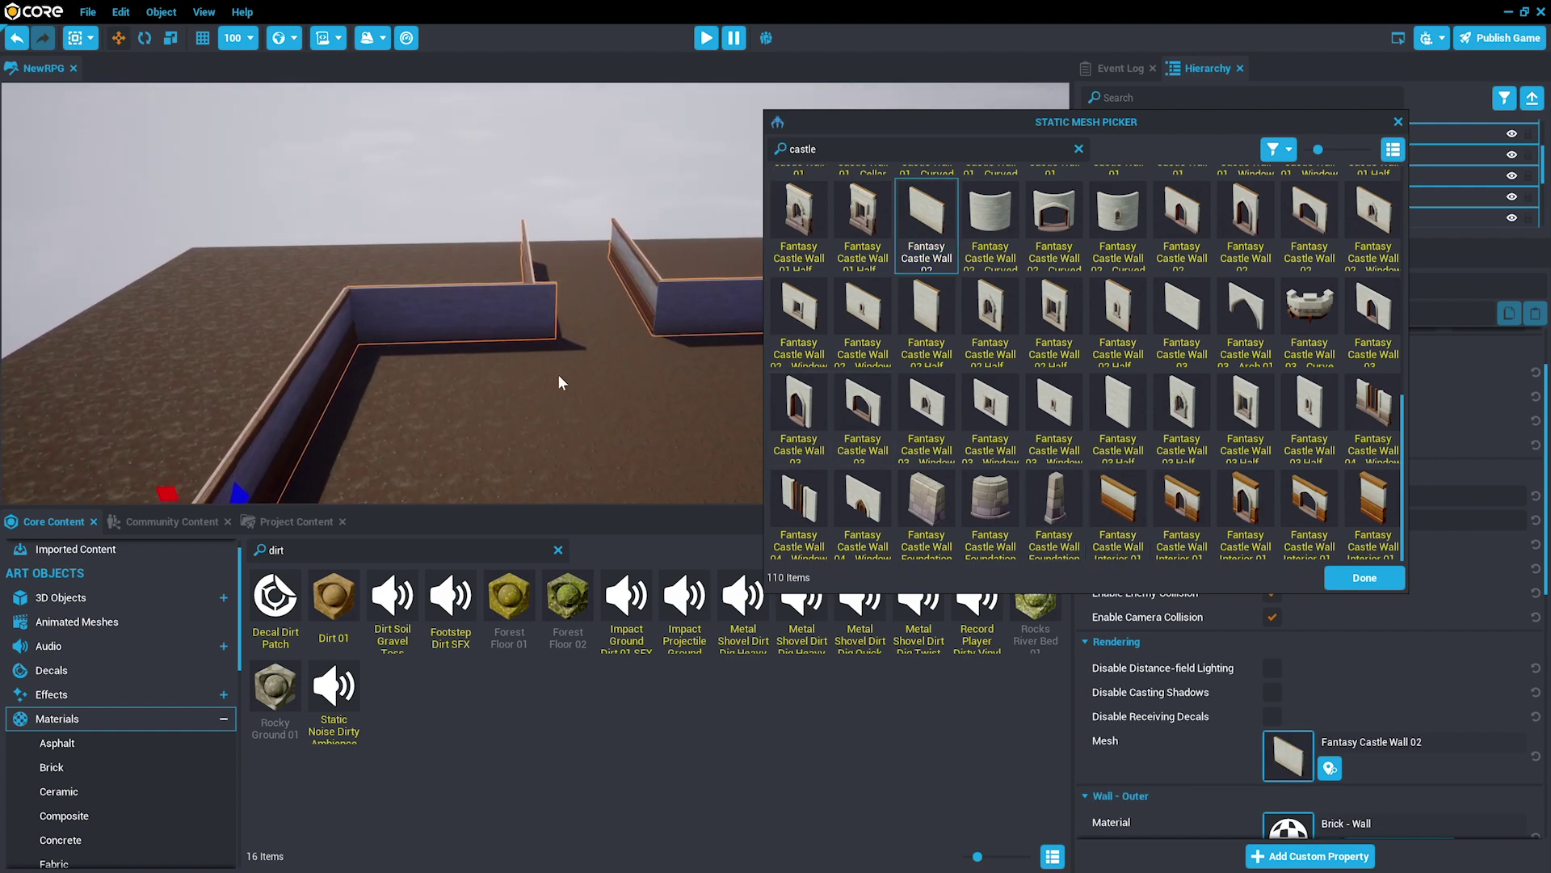
left_click(926, 216)
- Try Fantasy Castle Trim - Parapet Corner 01 and set the selected walls' mesh to Fantasy Castle Wall 03
scroll(1087, 367, "up", 4)
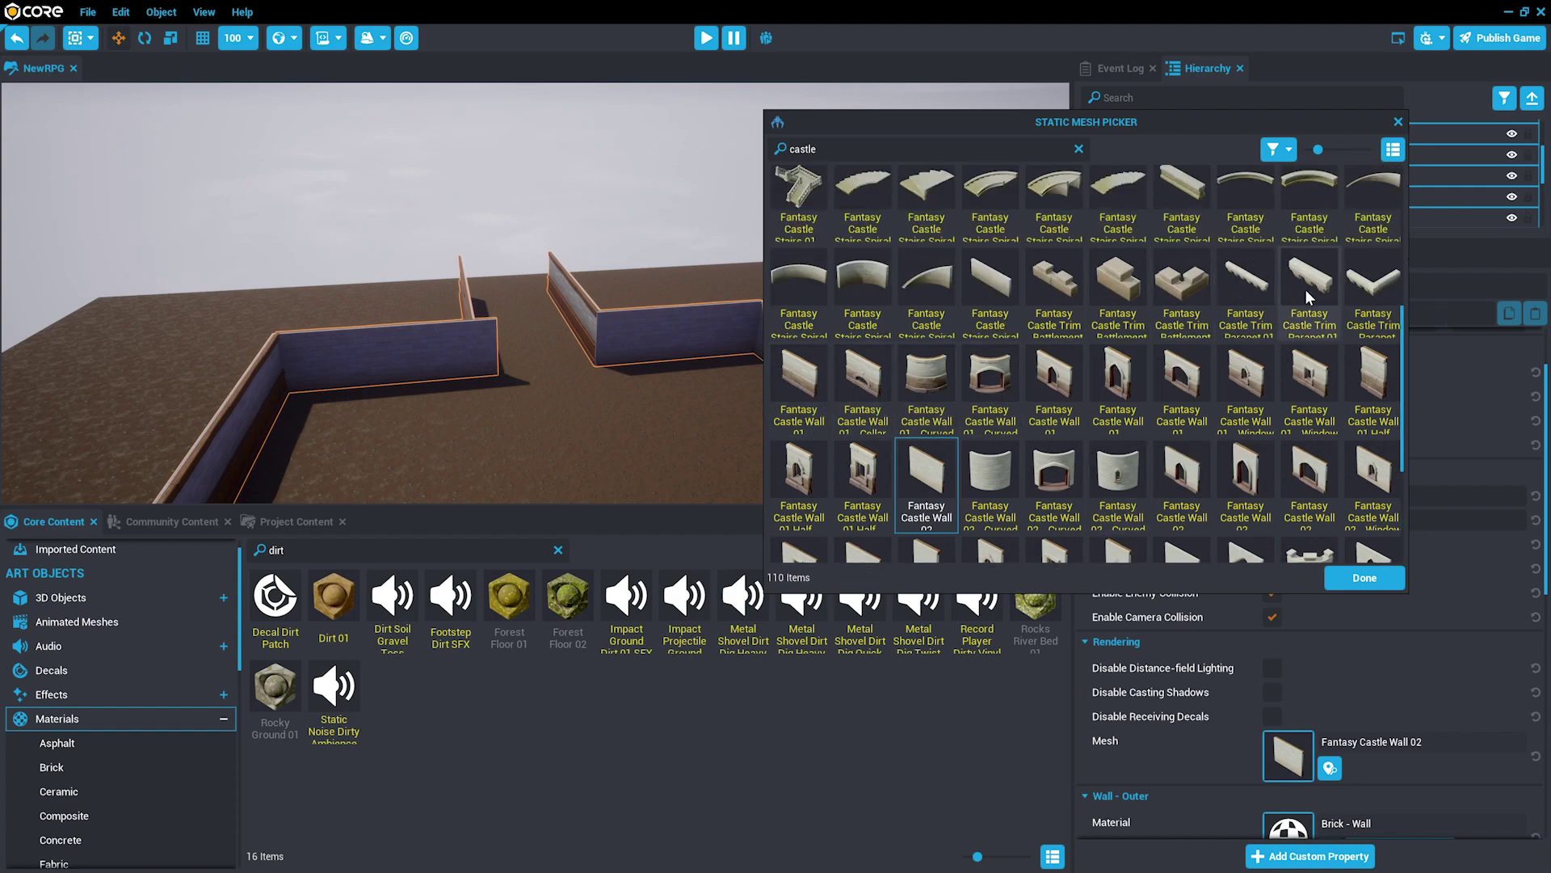
left_click(1351, 332)
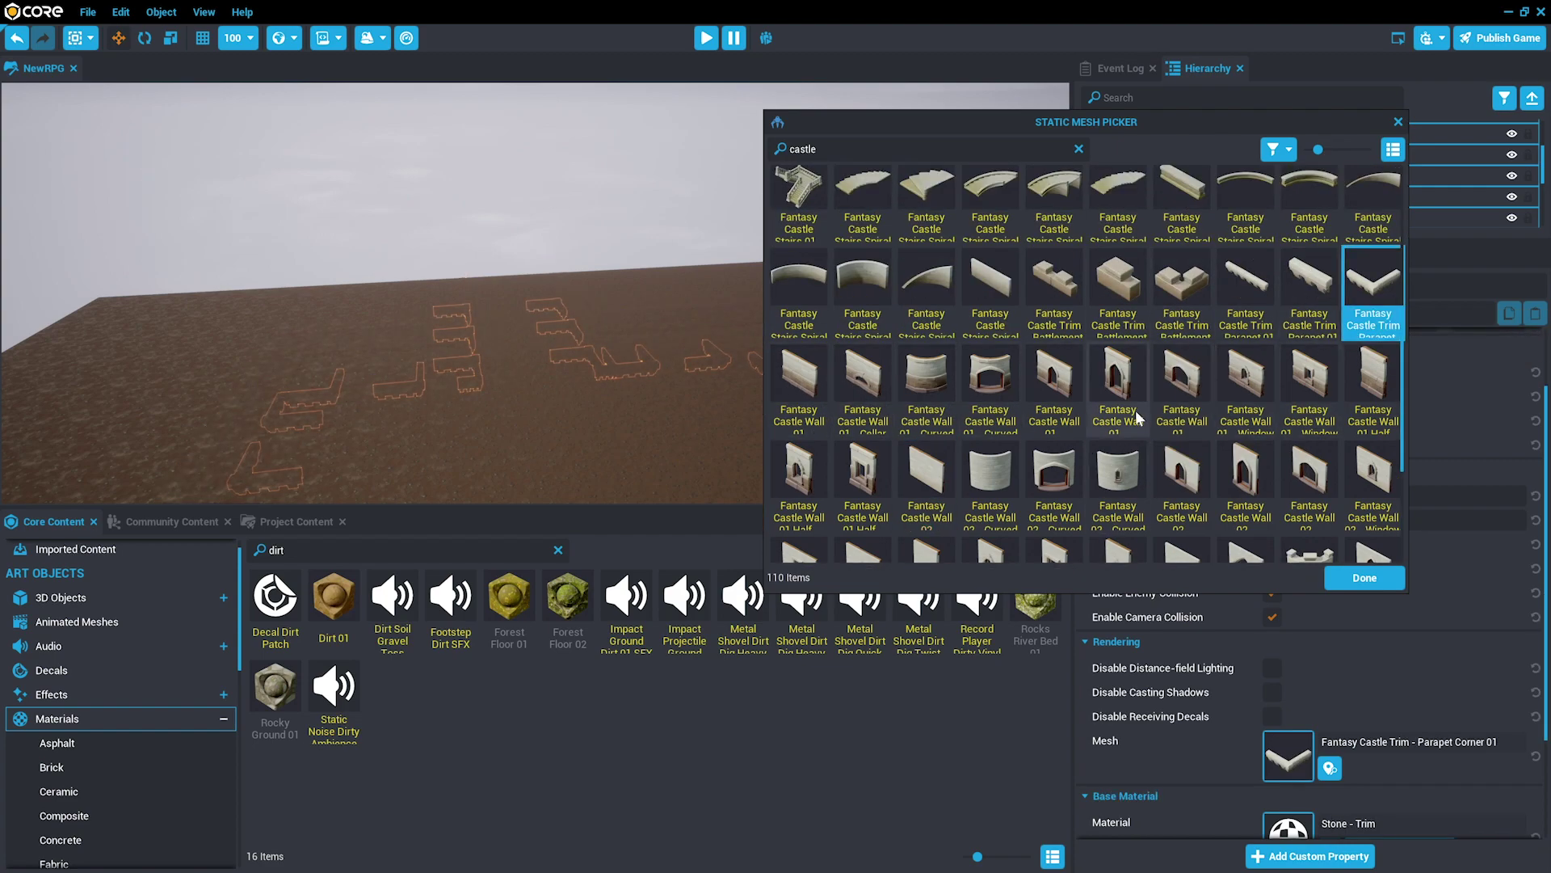
left_click(943, 488)
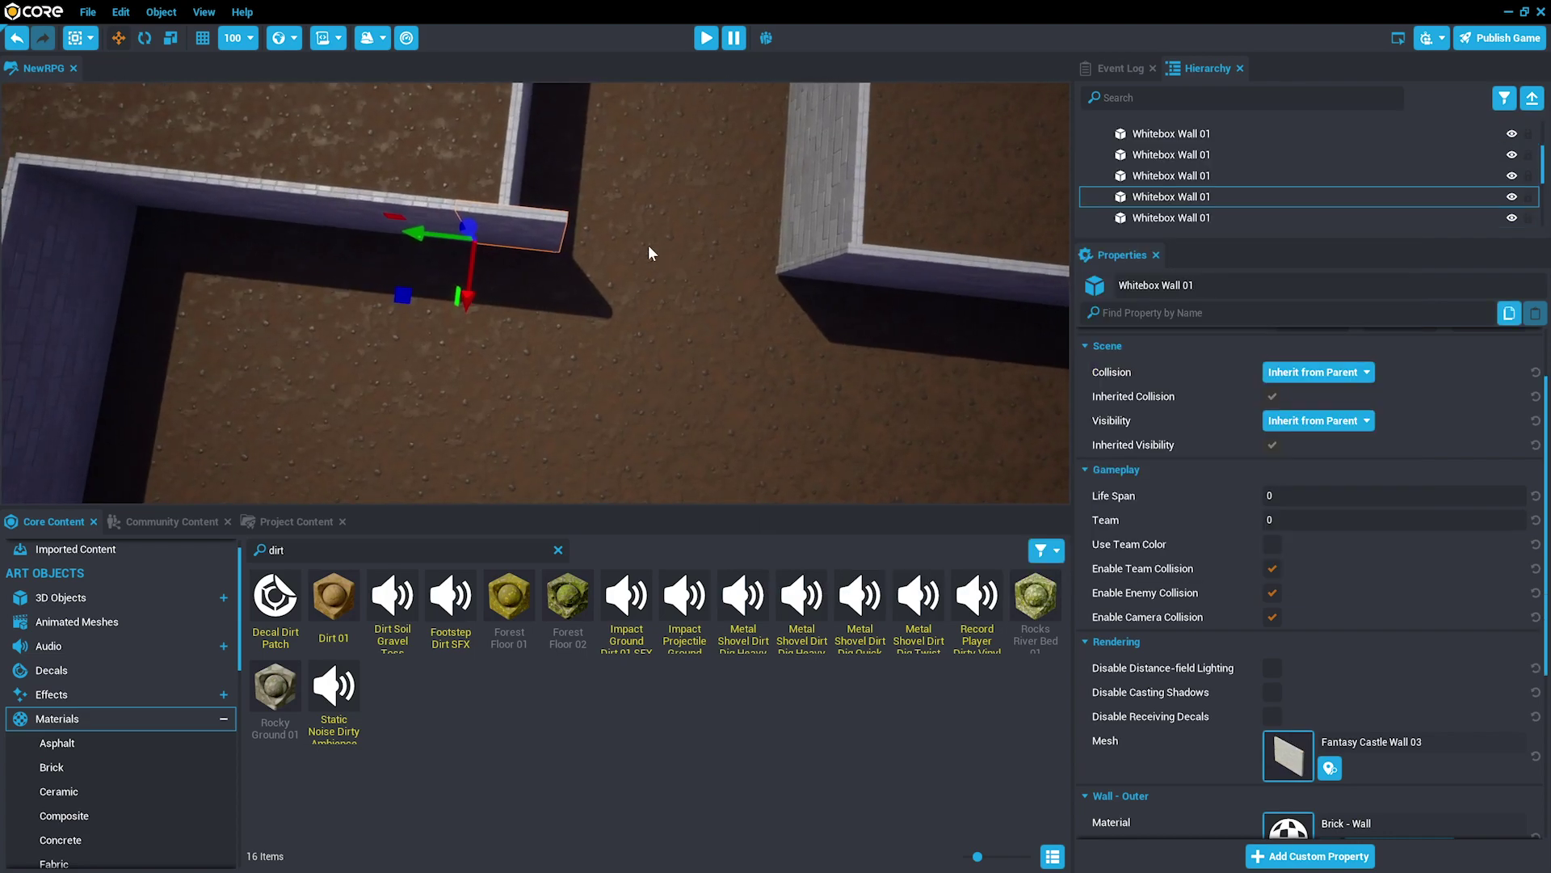
- Scale the short wall segment beside the doorway gap slightly along its length
key("s")
mouse_move(648, 245)
right_mouse_down()
mouse_move(648, 270)
mouse_move(681, 152)
mouse_move(644, 244)
right_mouse_up()
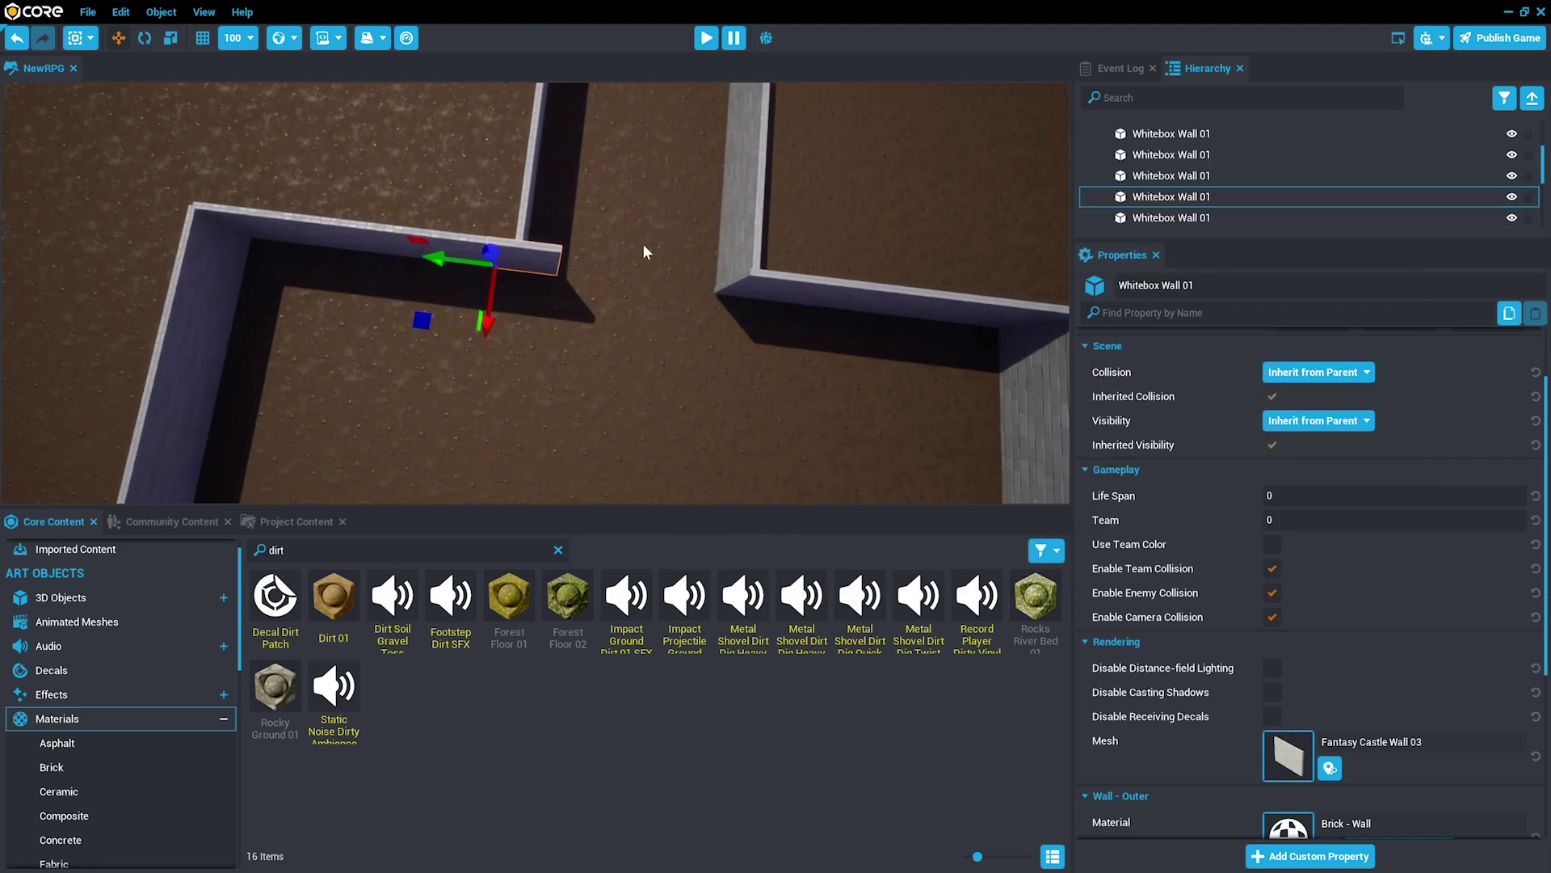
key("w")
key("r")
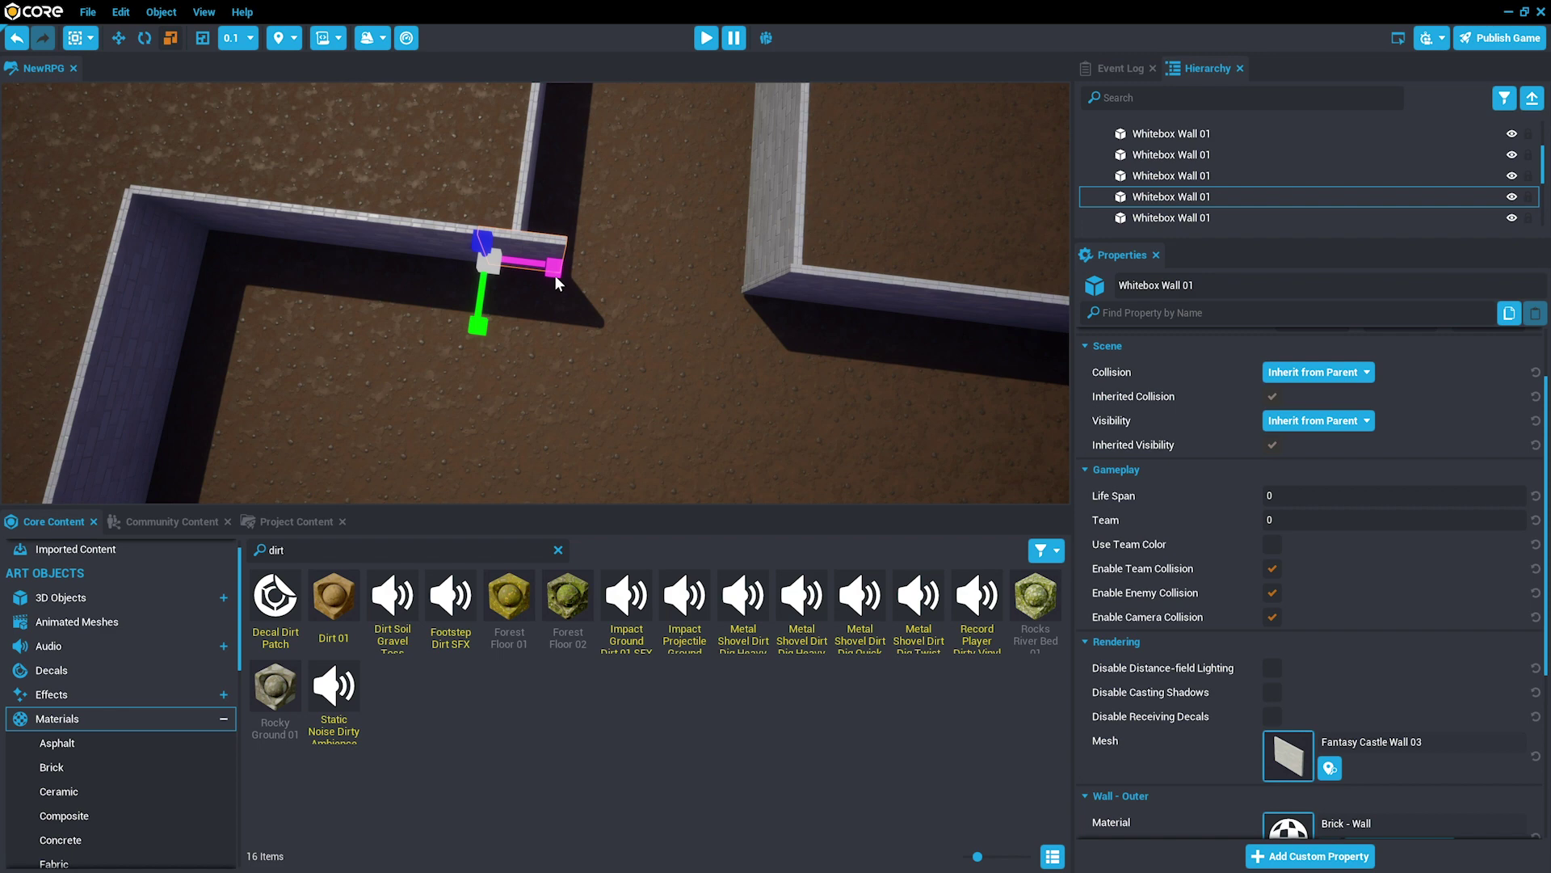
left_click_drag(554, 275, 550, 278)
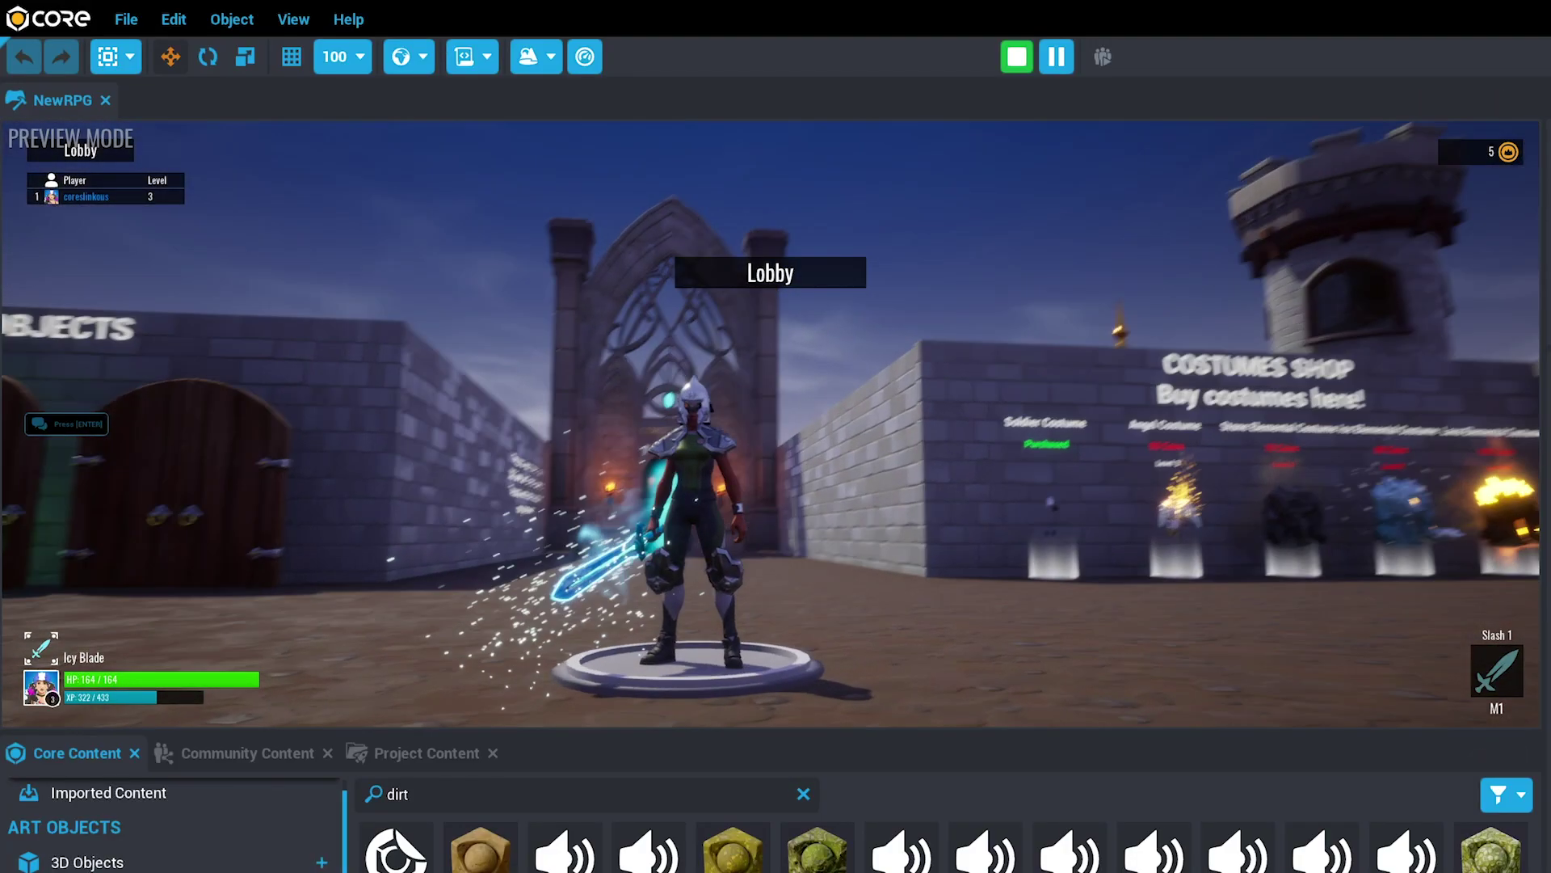
- Run the character through the lobby preview past the costumes shop to inspect the textured ground and walls
key("w")
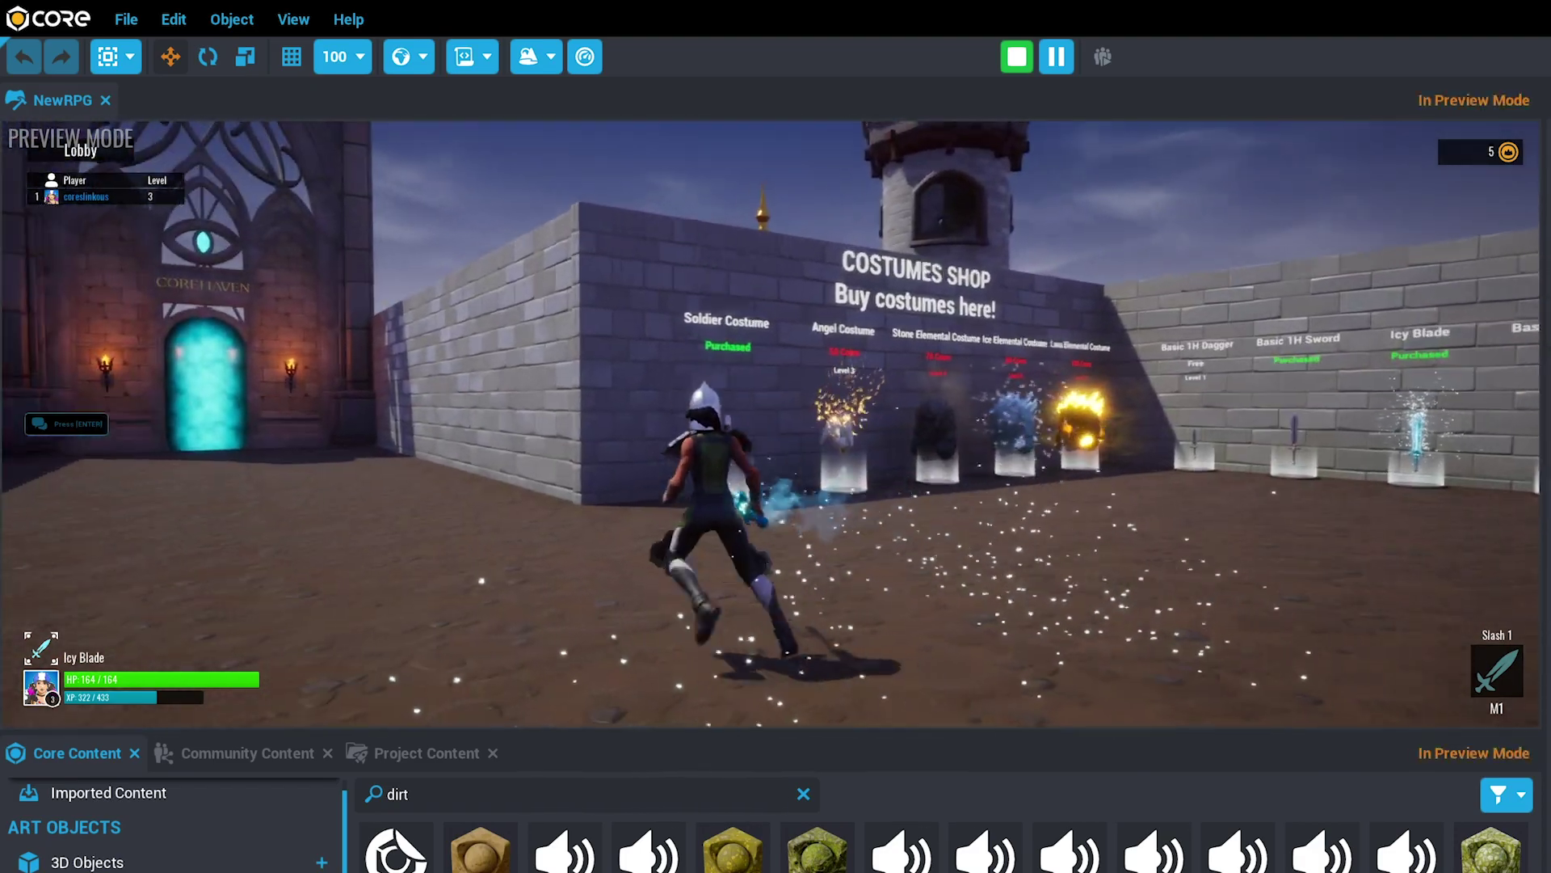
key("w")
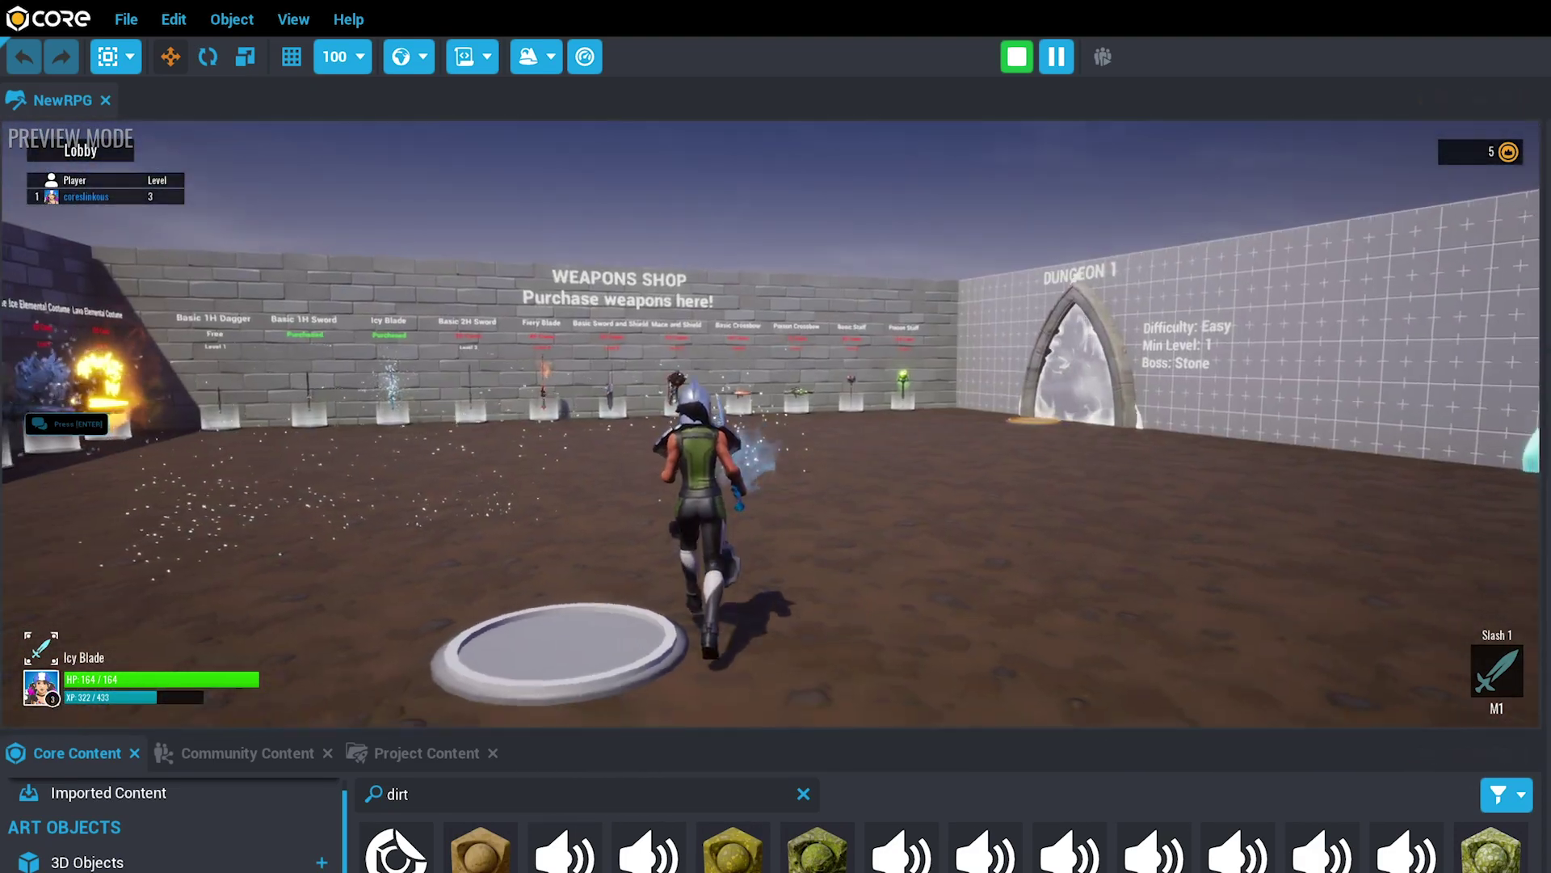
key("w")
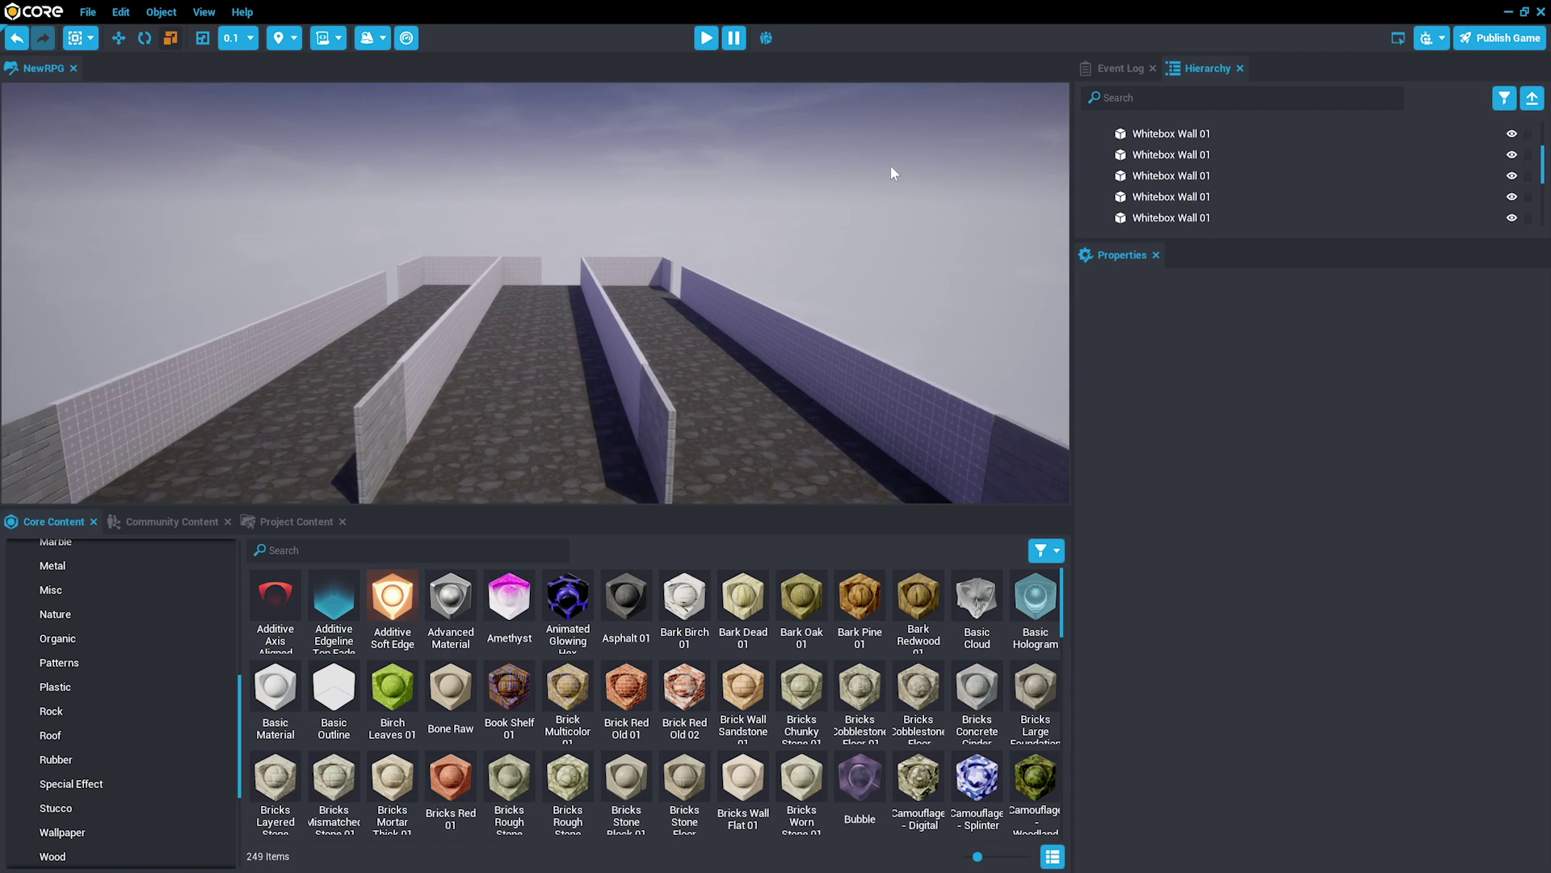
key("s")
key("a")
key("a")
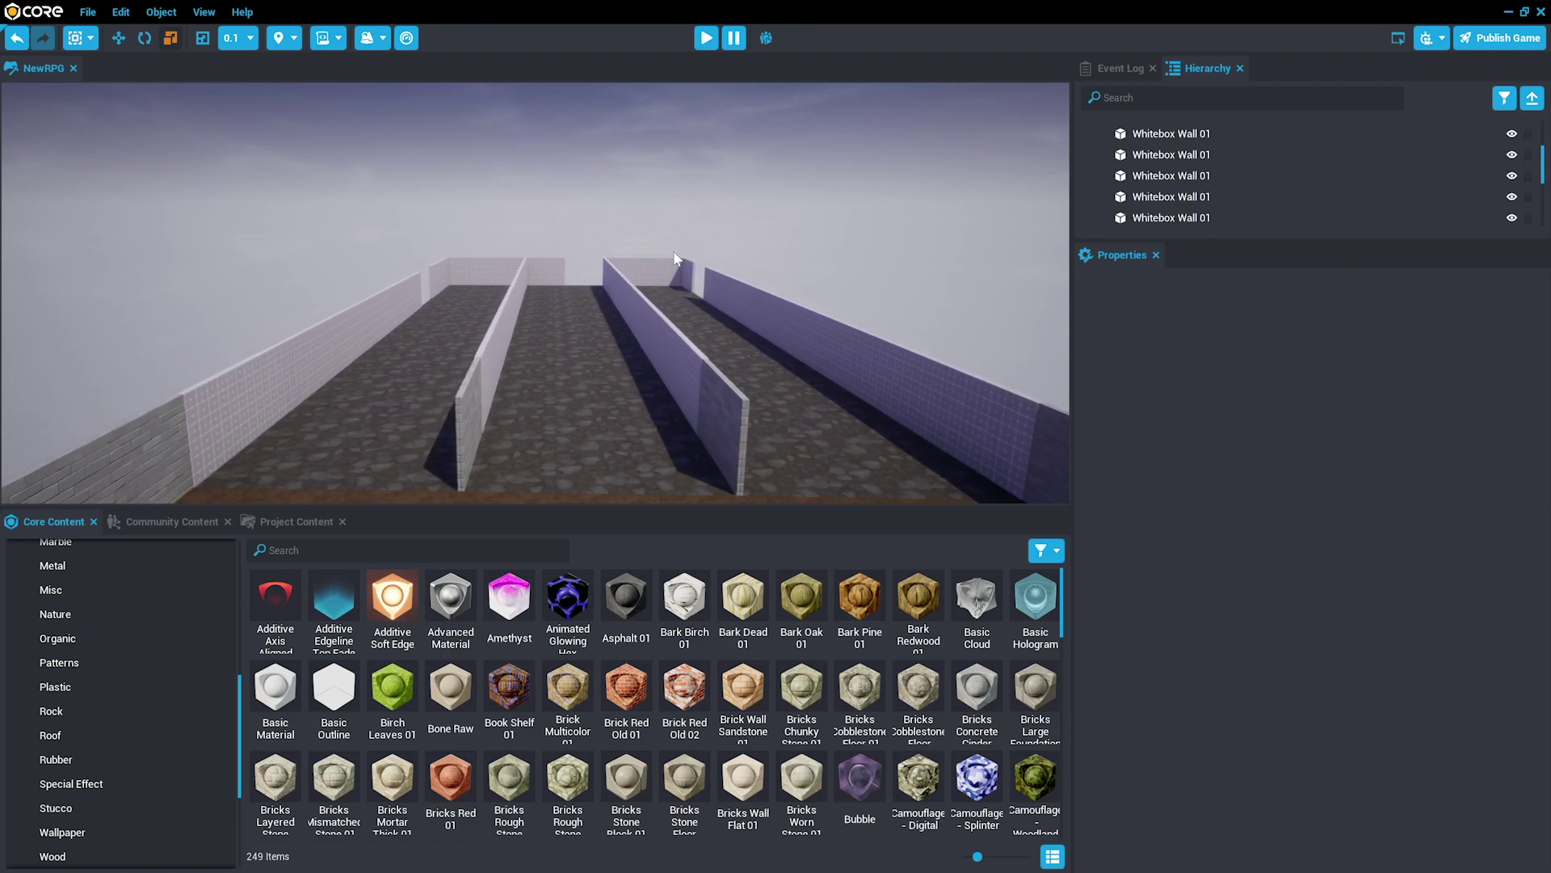
scroll(676, 260, "down", 3)
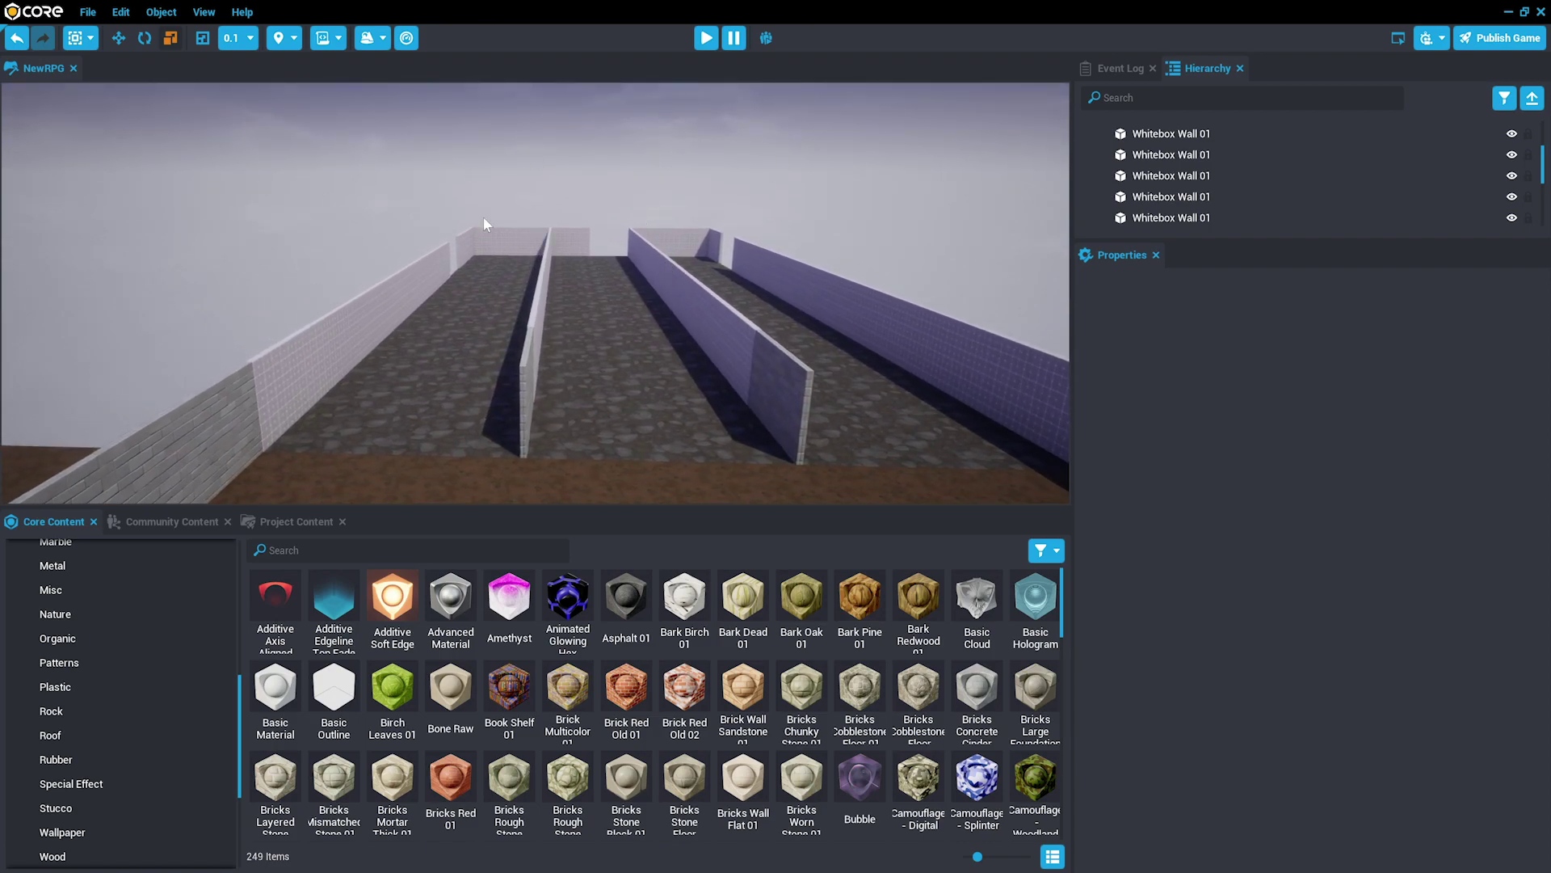